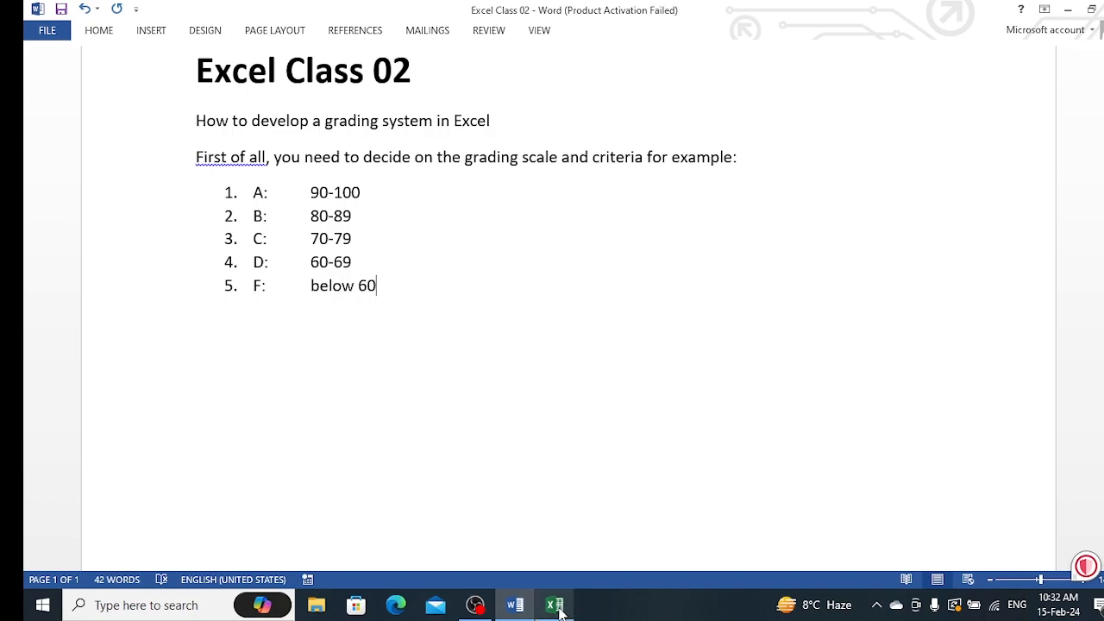
Switch to Excel and enter the header S.No in cell A4
mouse_move(561, 611)
click(568, 571)
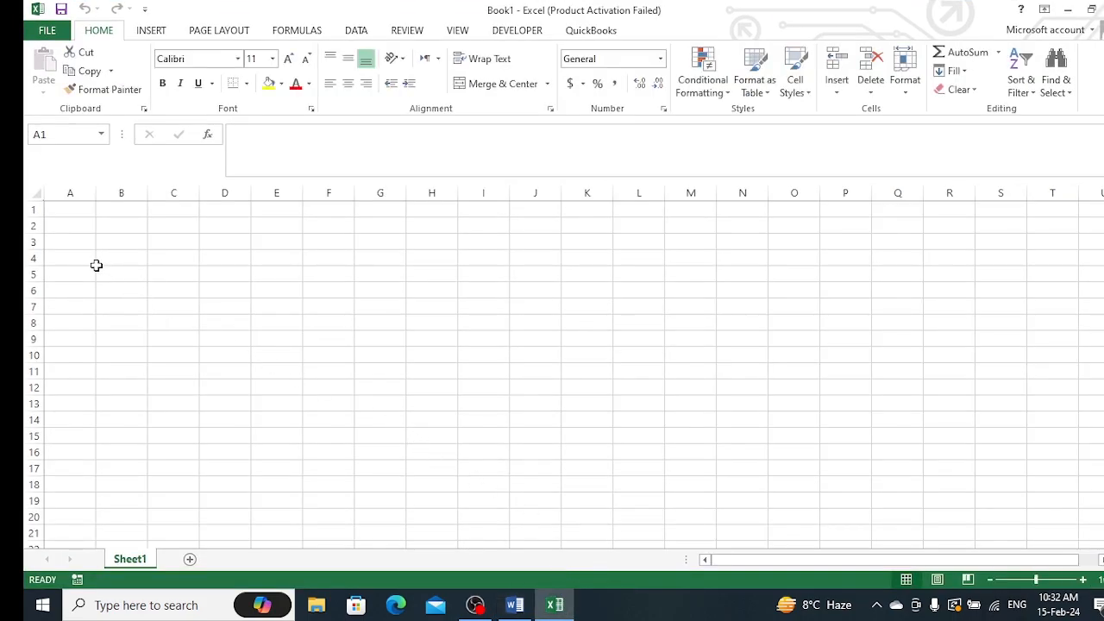
click(93, 265)
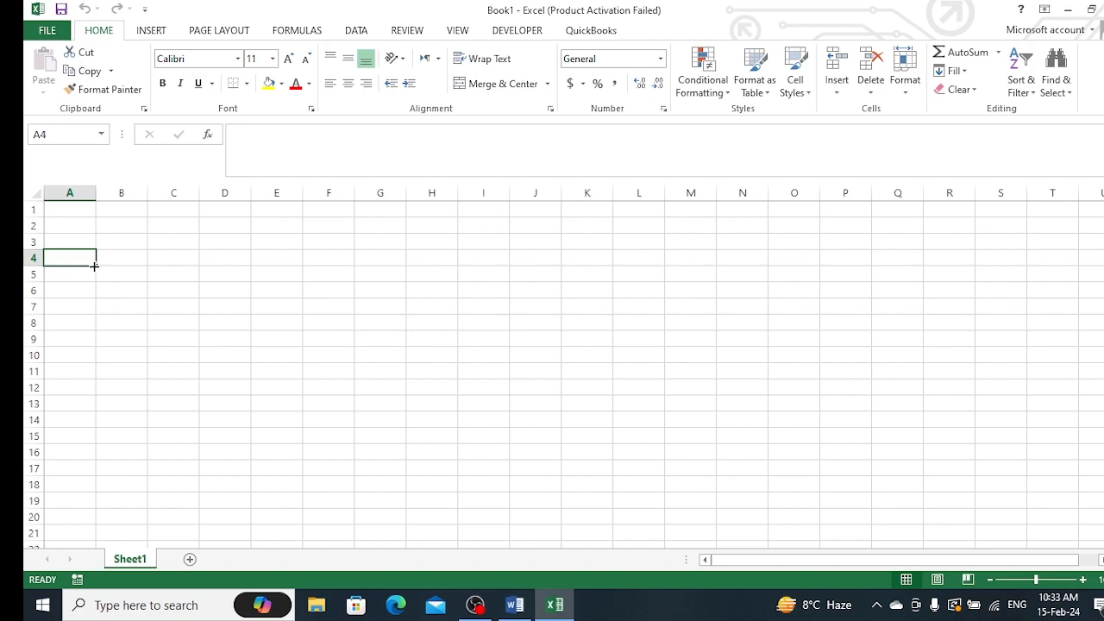
text(S.No)
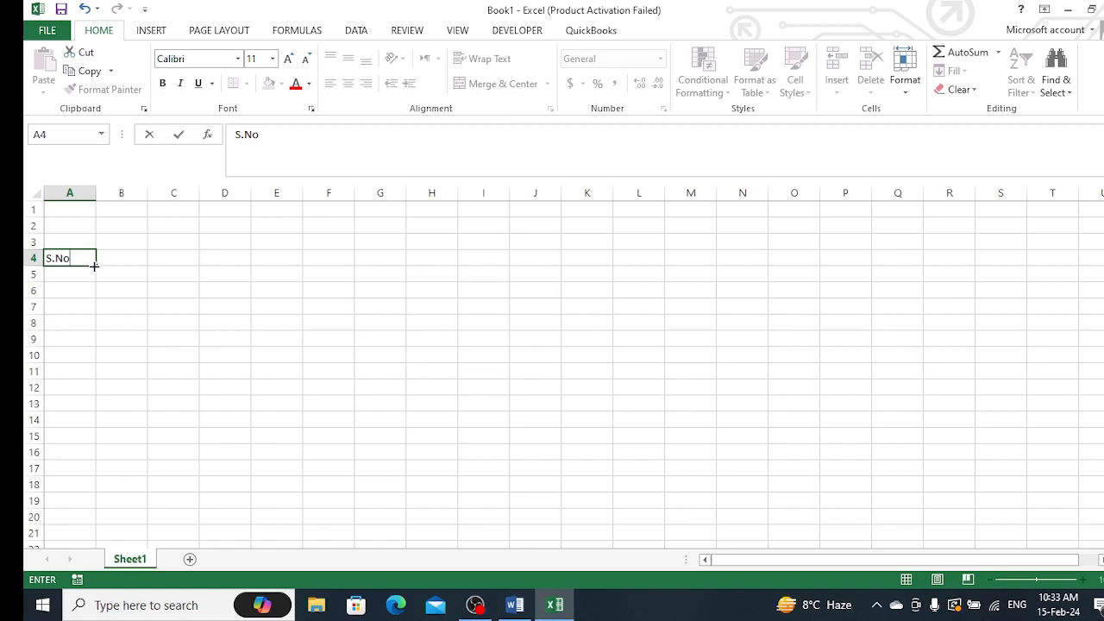
key(Tab)
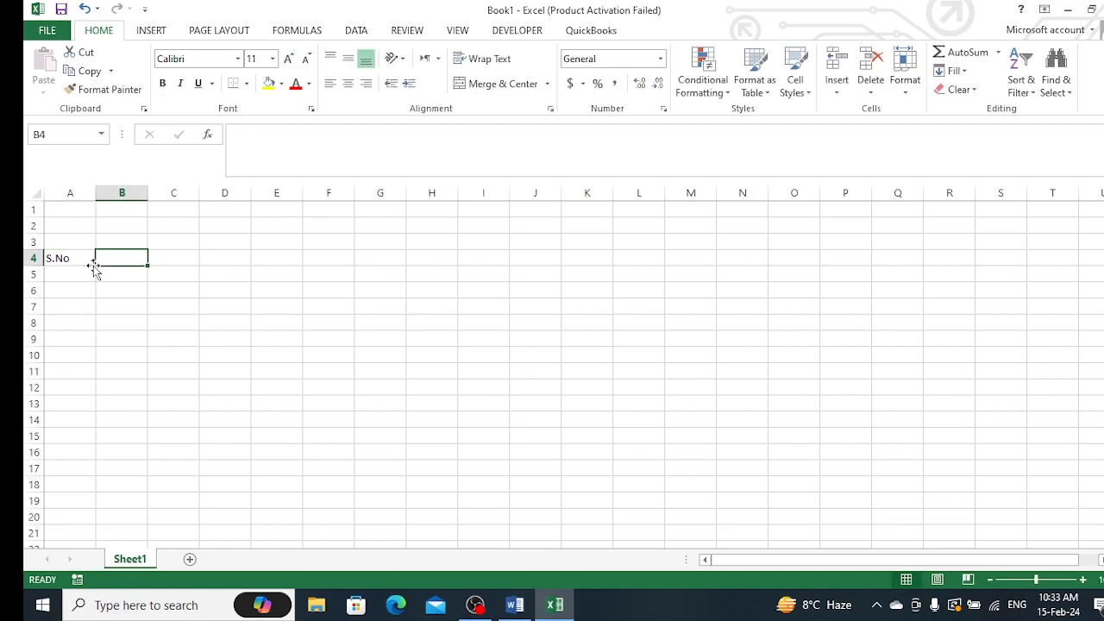
Enter the headers Roll No. and Name in cells B4 and C4
text(Roll No.)
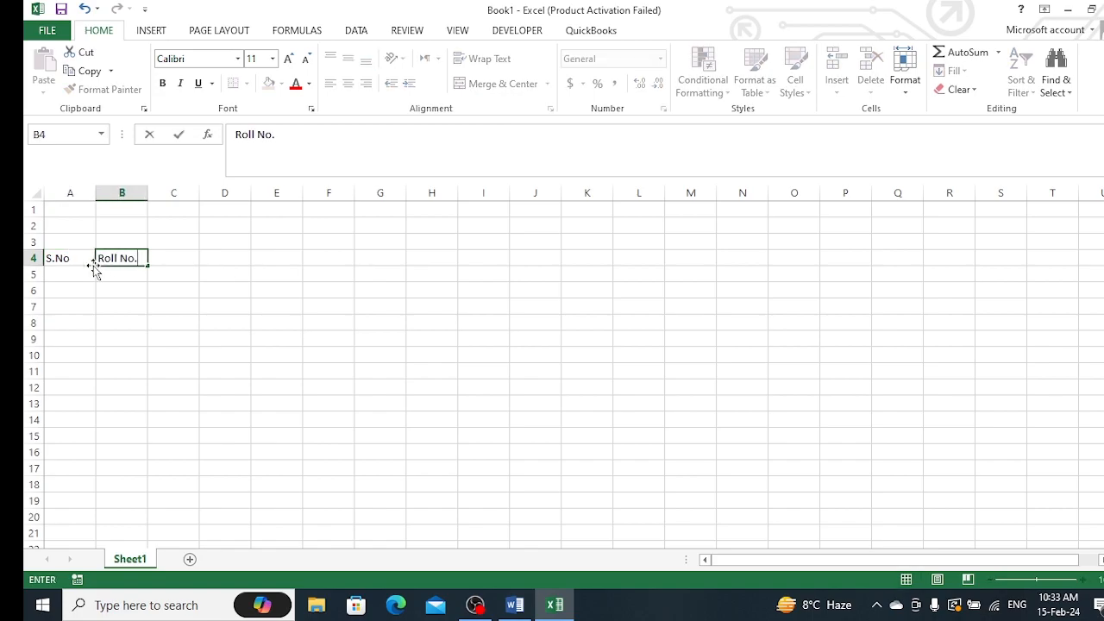
key(Tab)
text(S)
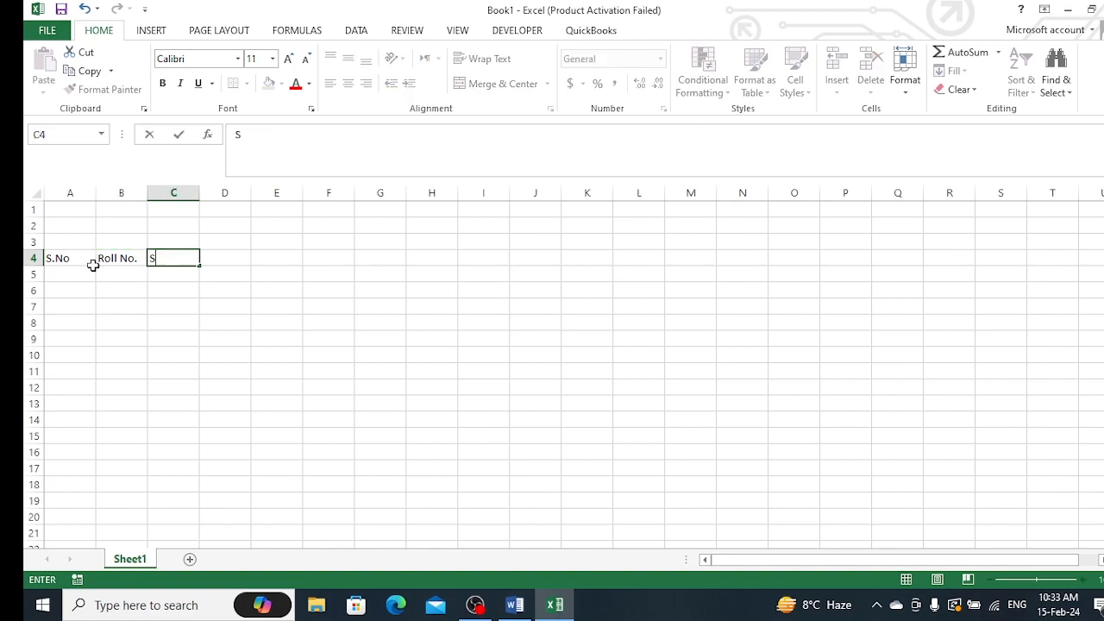
key(BackSpace)
text(s)
key(BackSpace)
text(Name)
key(Tab)
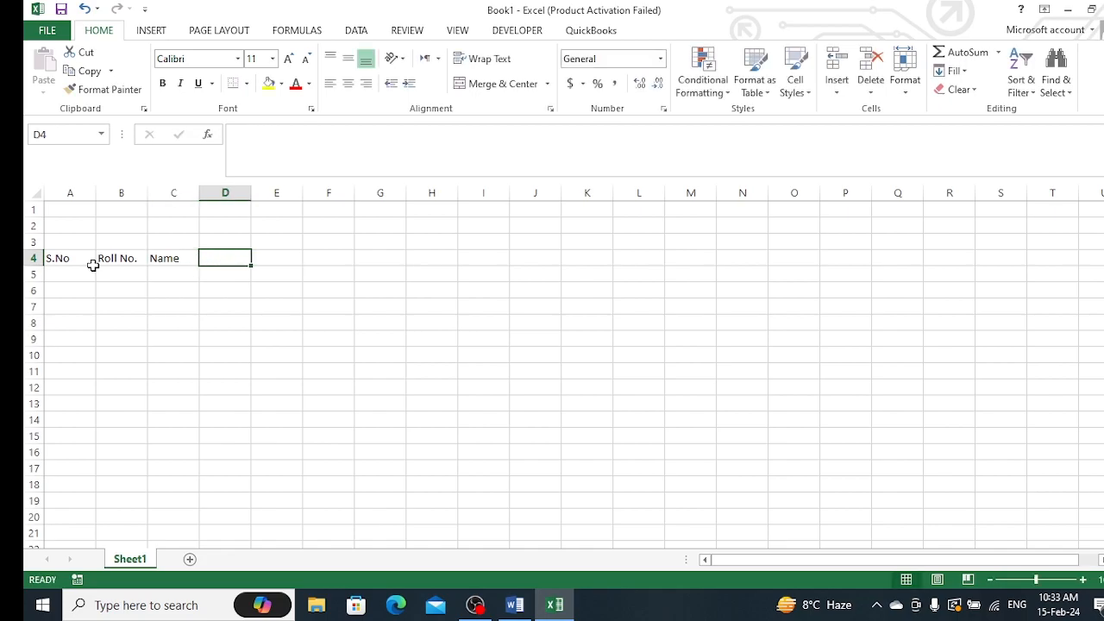
Enter the header Total Marks in D4 and widen column D to fit it
text(Total)
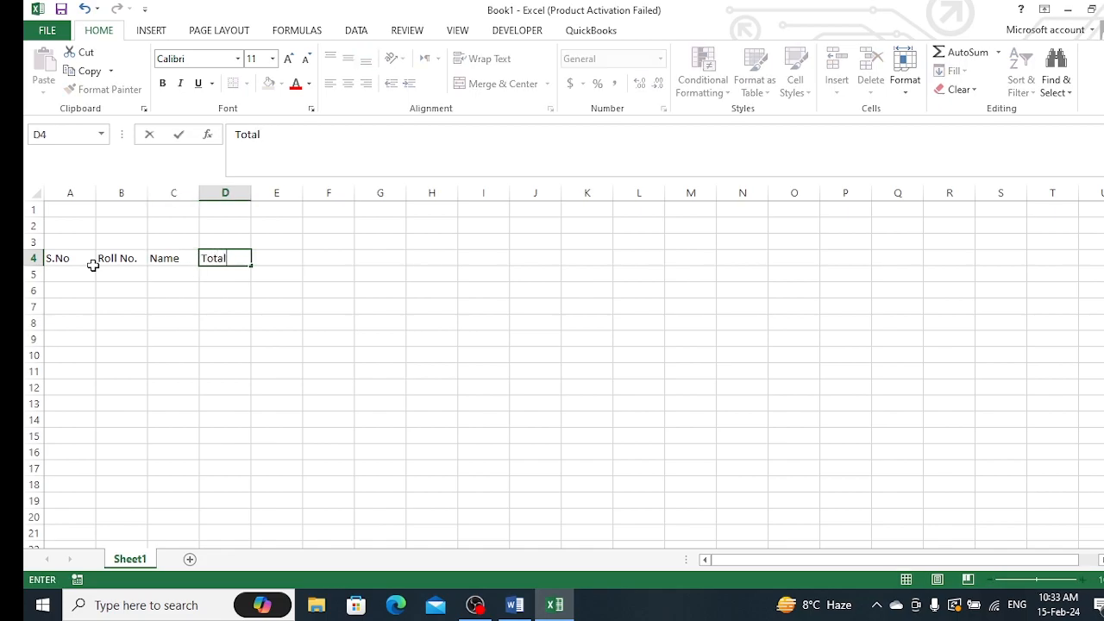
text( Marks)
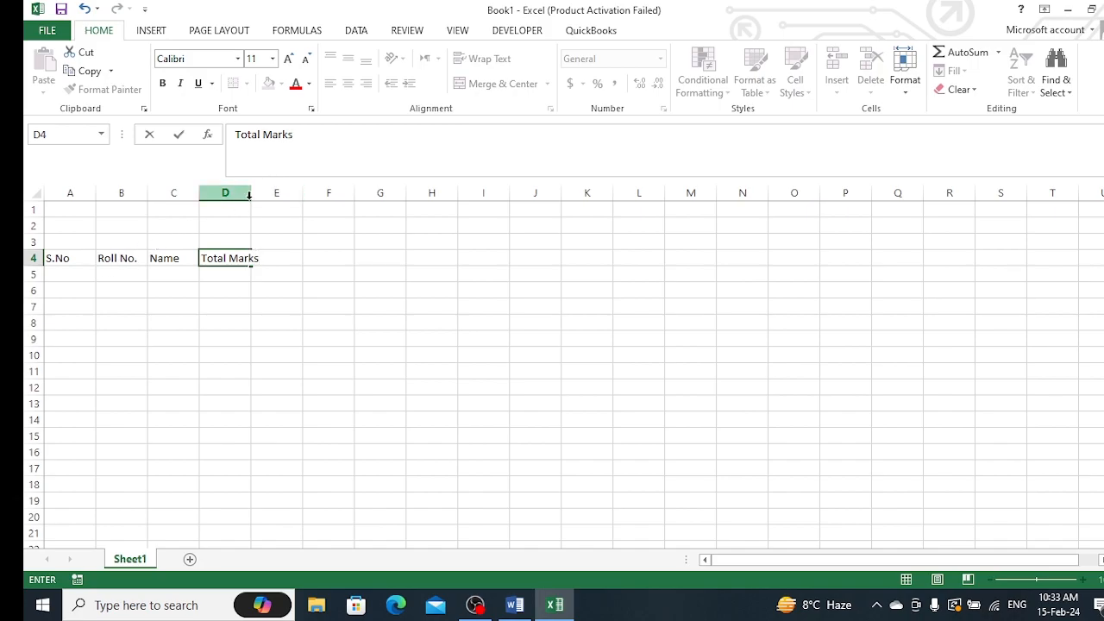
click(317, 274)
drag(250, 191, 261, 192)
Enter the header Obtained Marks in E4 and autofit column E's width
click(284, 256)
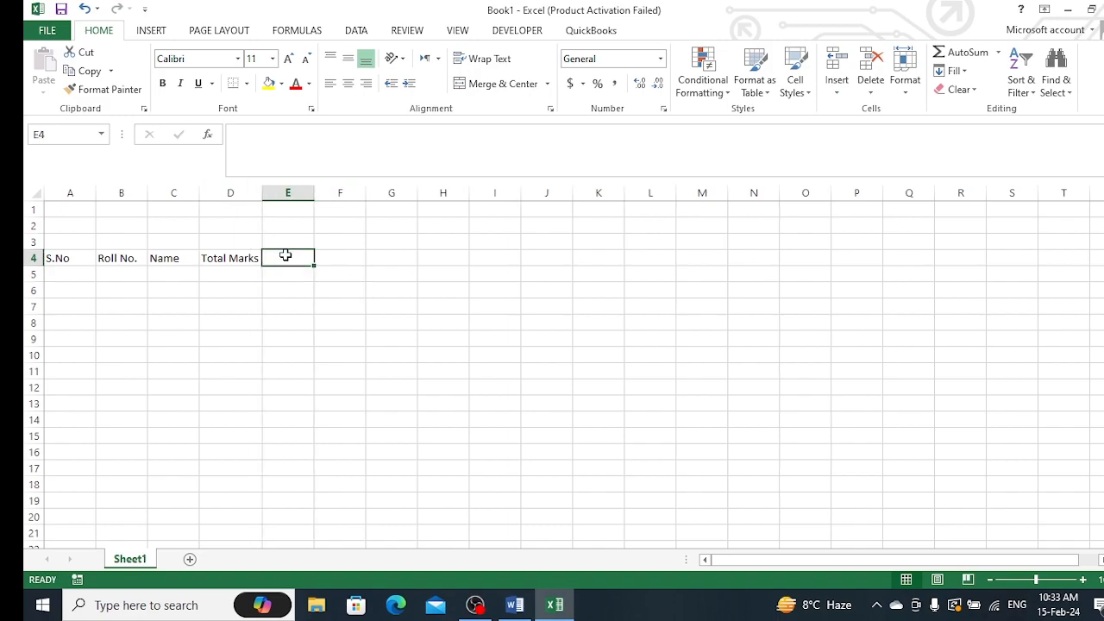
text(Obtained Marks)
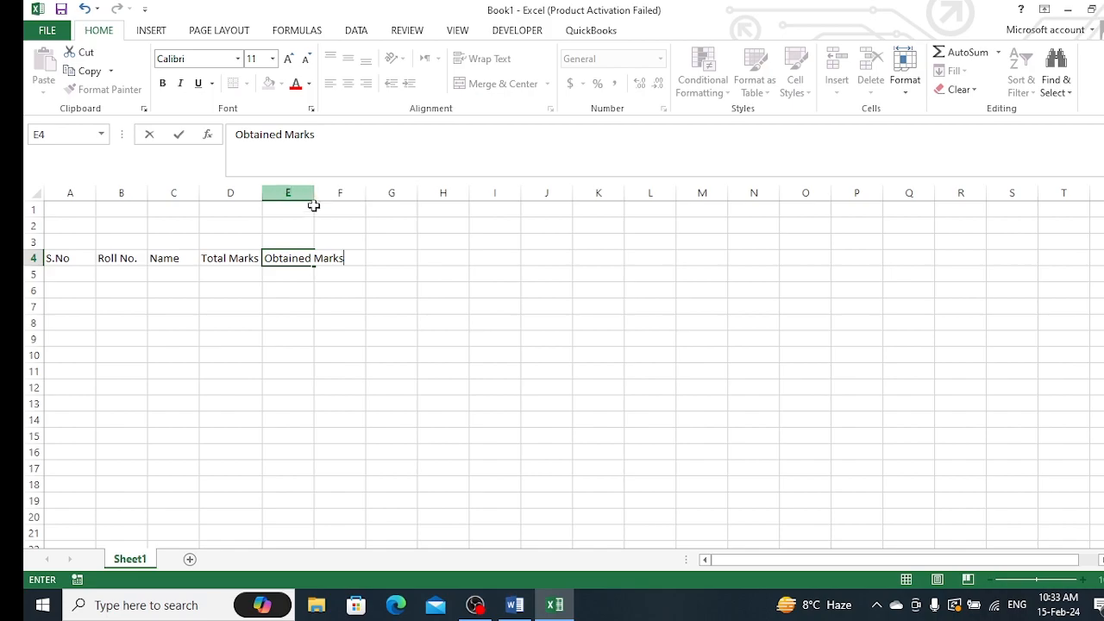
click(387, 248)
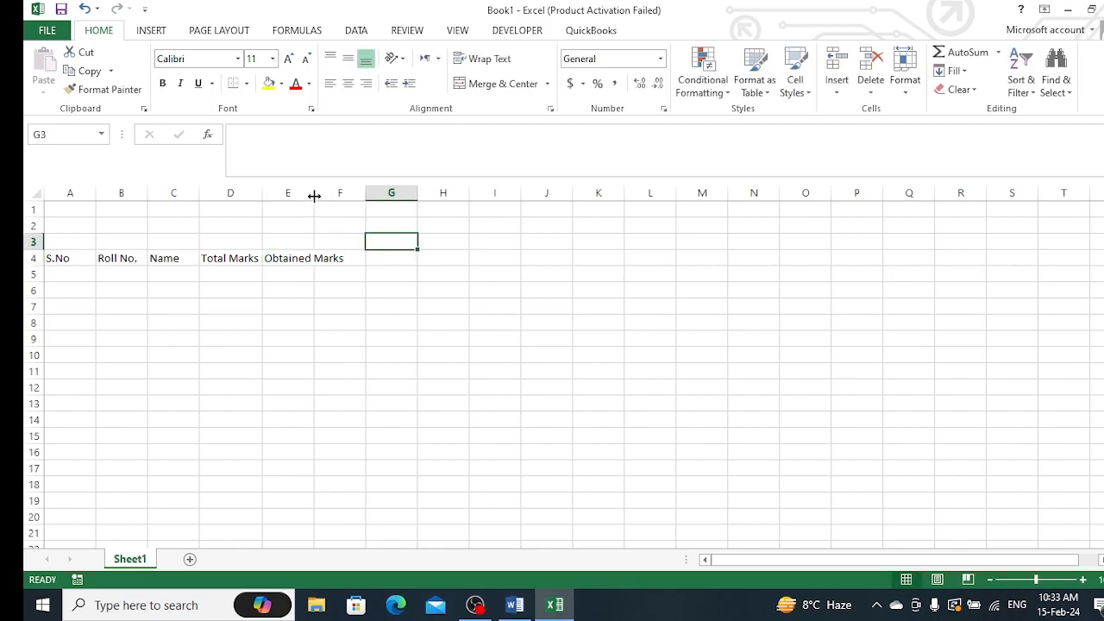
double_click(314, 192)
Enter the header Percentage in F4 and autofit column F's width
click(365, 257)
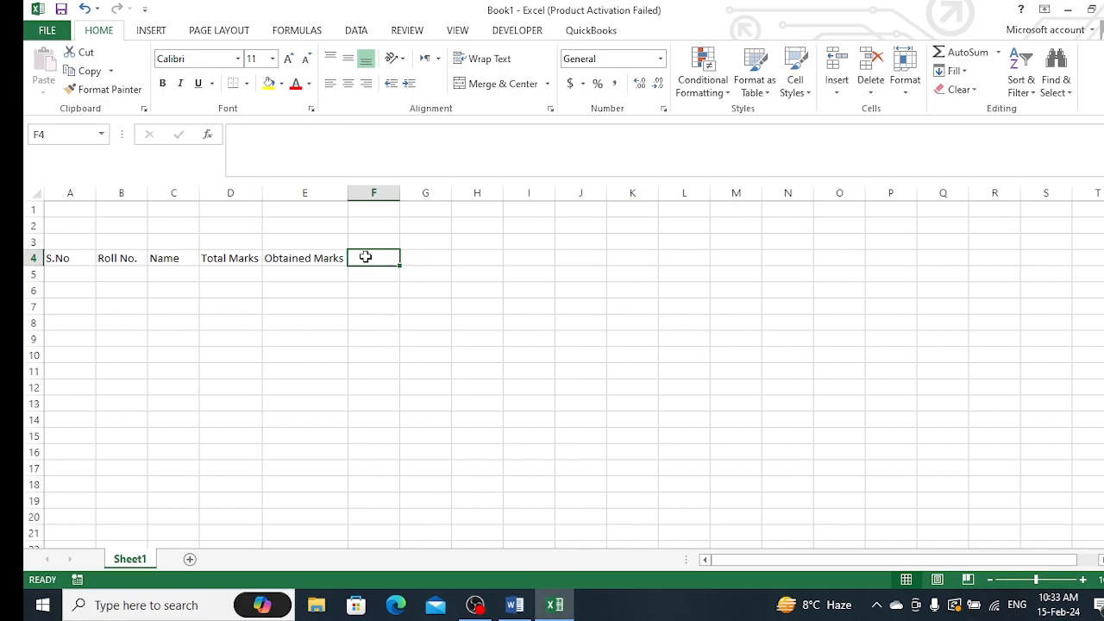
text(P)
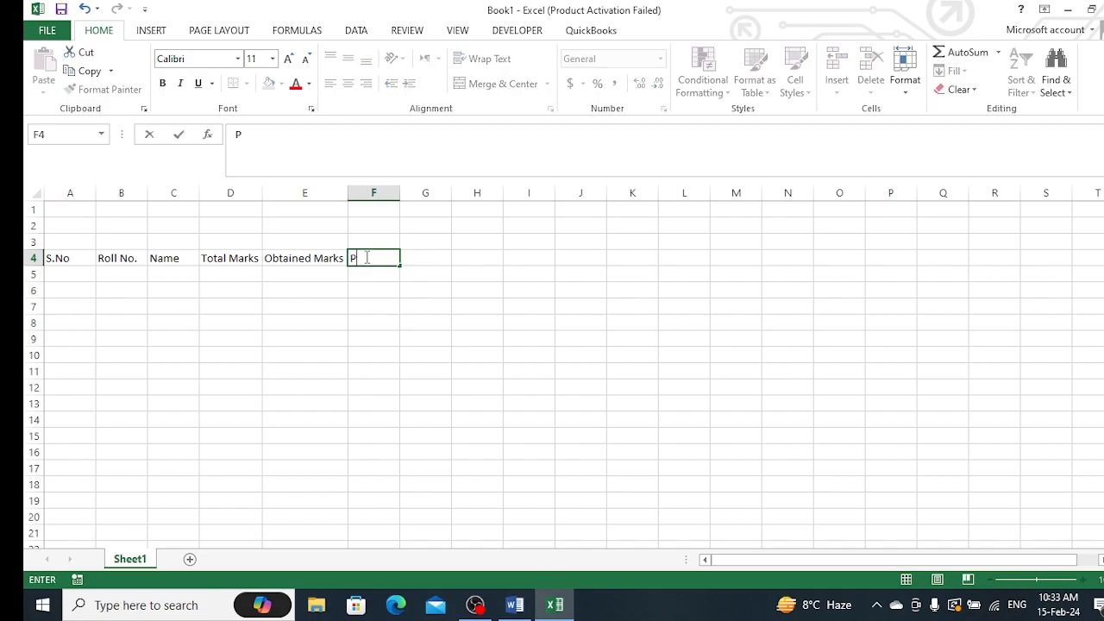
text(ercentage)
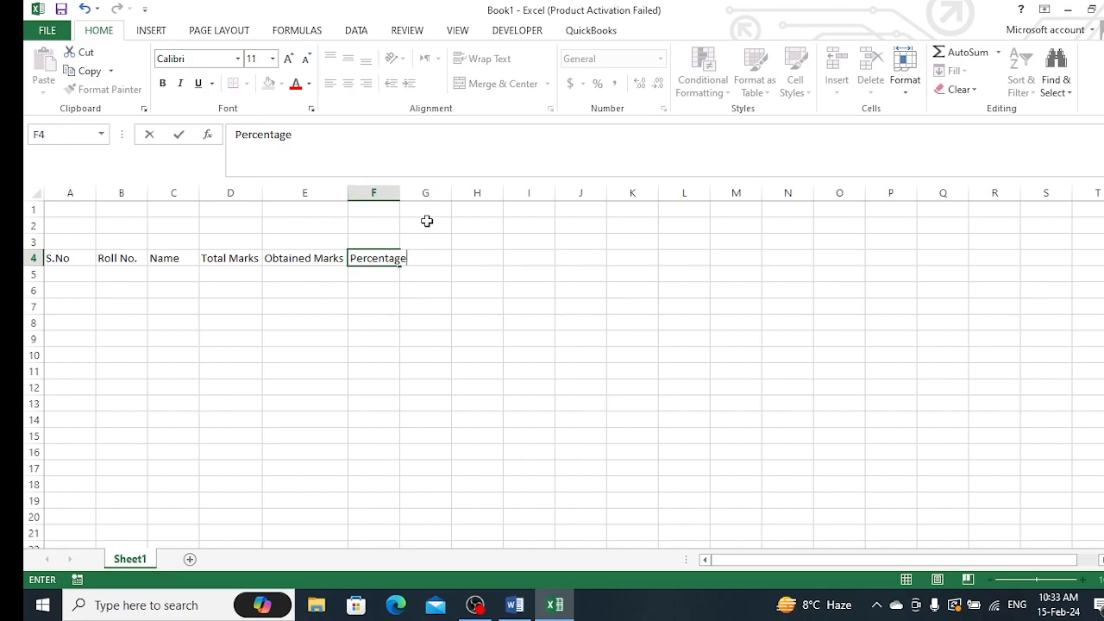
click(453, 243)
double_click(399, 193)
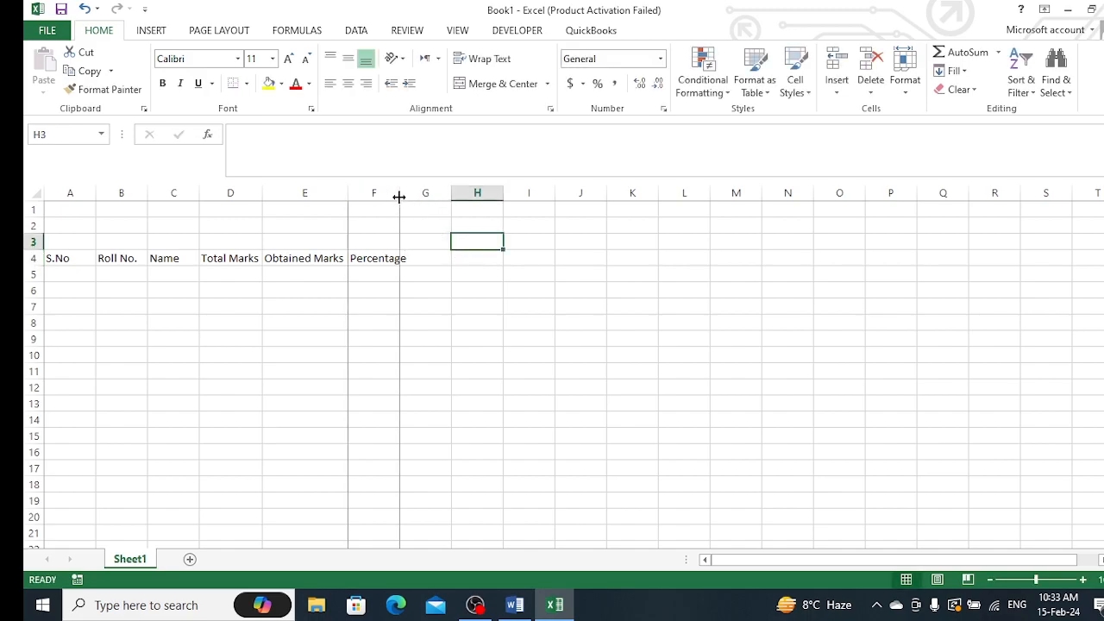
Enter the headers Grade and Remarks in cells G4 and H4
click(434, 257)
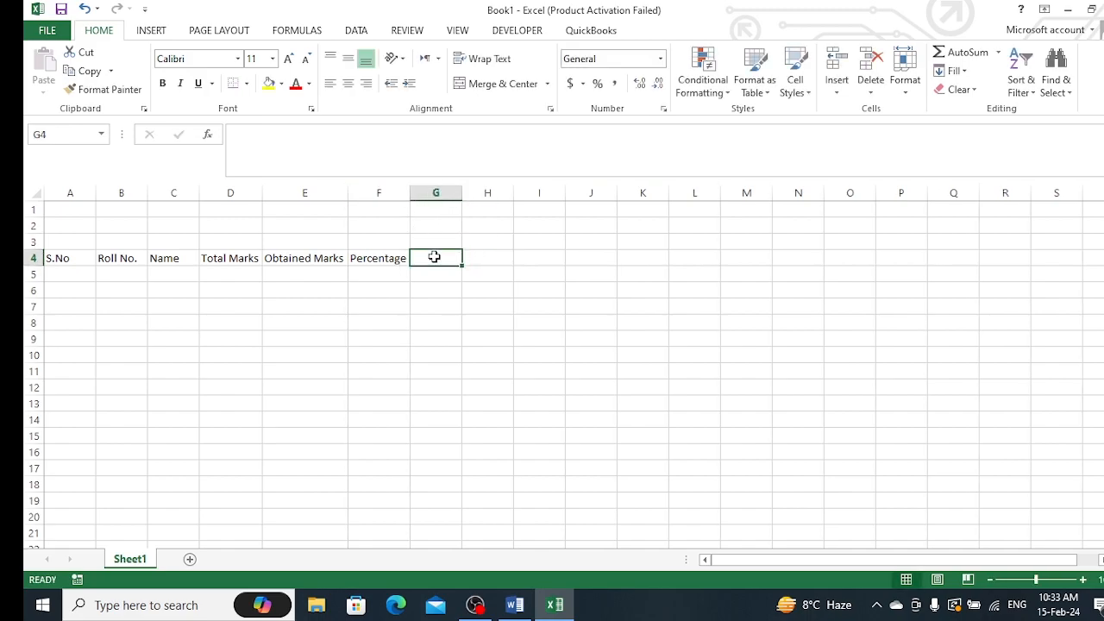
text(Grade)
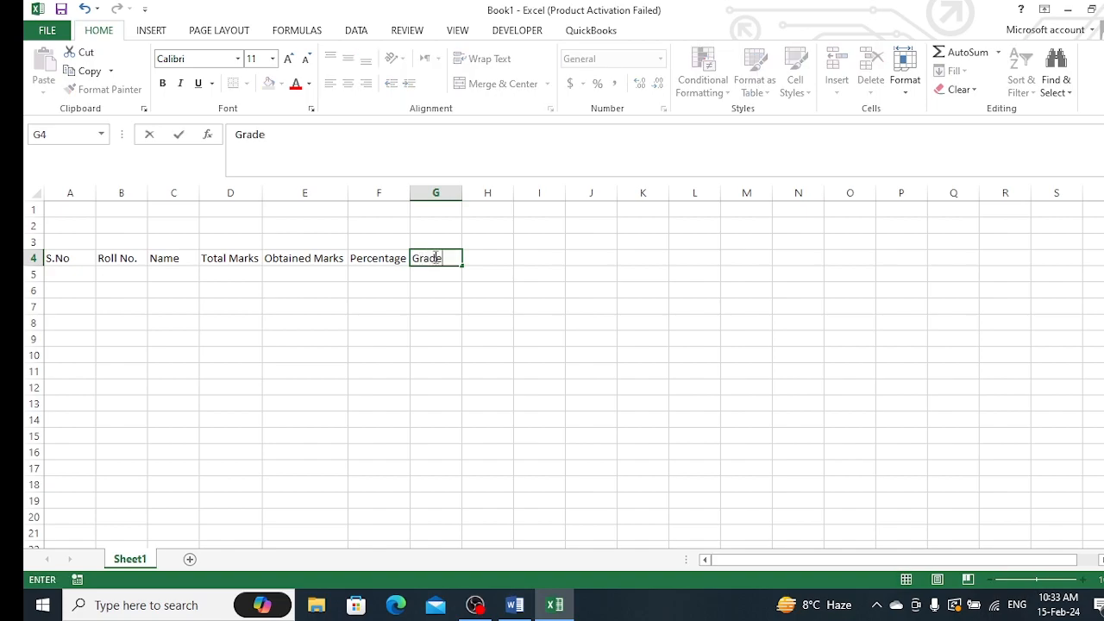
click(496, 257)
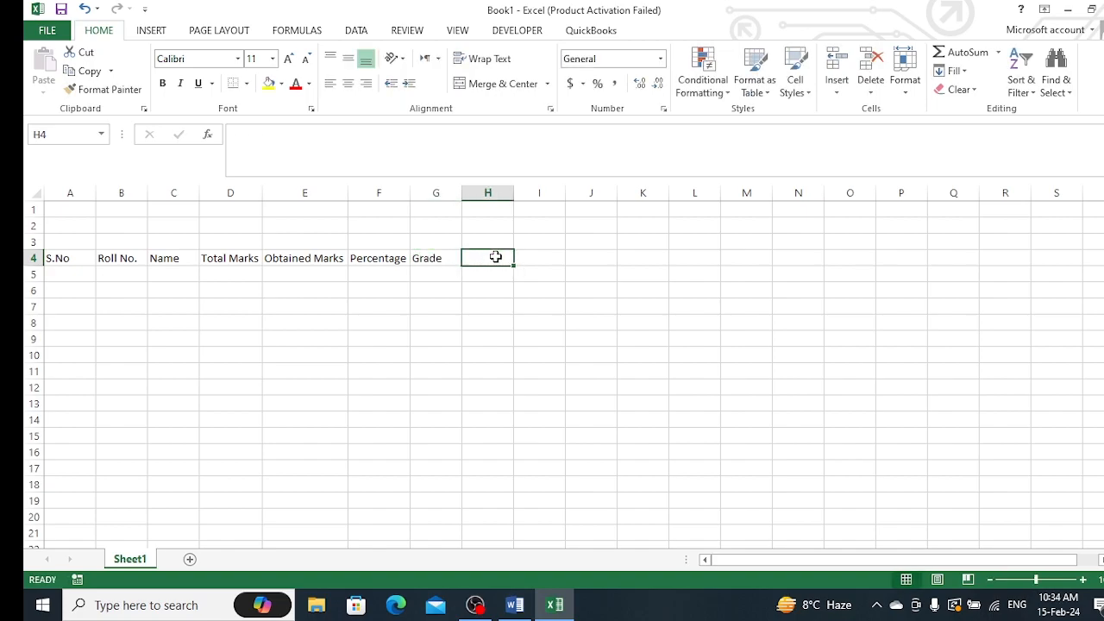
text(Remarks)
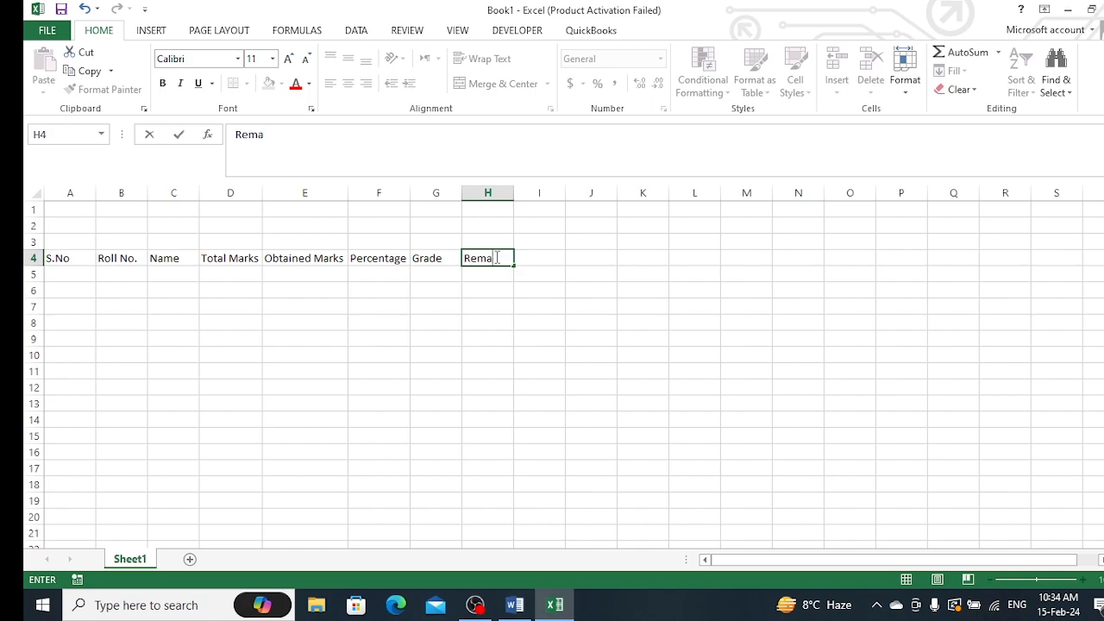
click(369, 338)
Make the header row in row 4 bold
click(66, 257)
key(shift+Right)
key(shift+Right)
key(shift+Right)
key(shift+Right)
key(shift+Right)
key(shift+Right)
key(shift+Right)
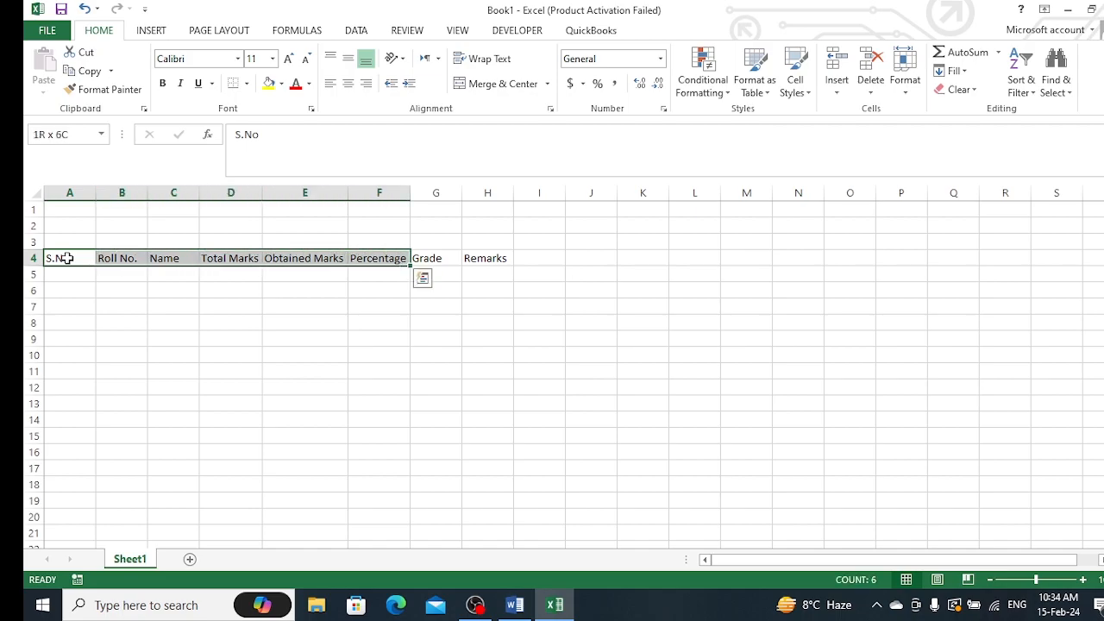
key(ctrl+b)
Enter the title "Academic Year 2023-24 Result Card 10th Class" in cell A2
click(82, 225)
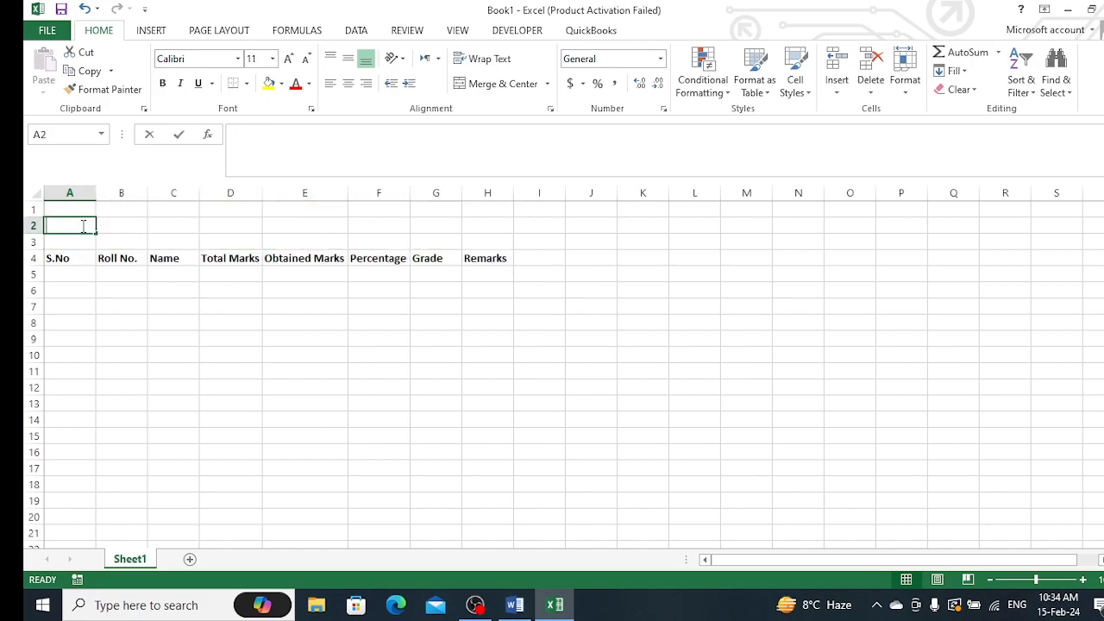
text(Academic Y)
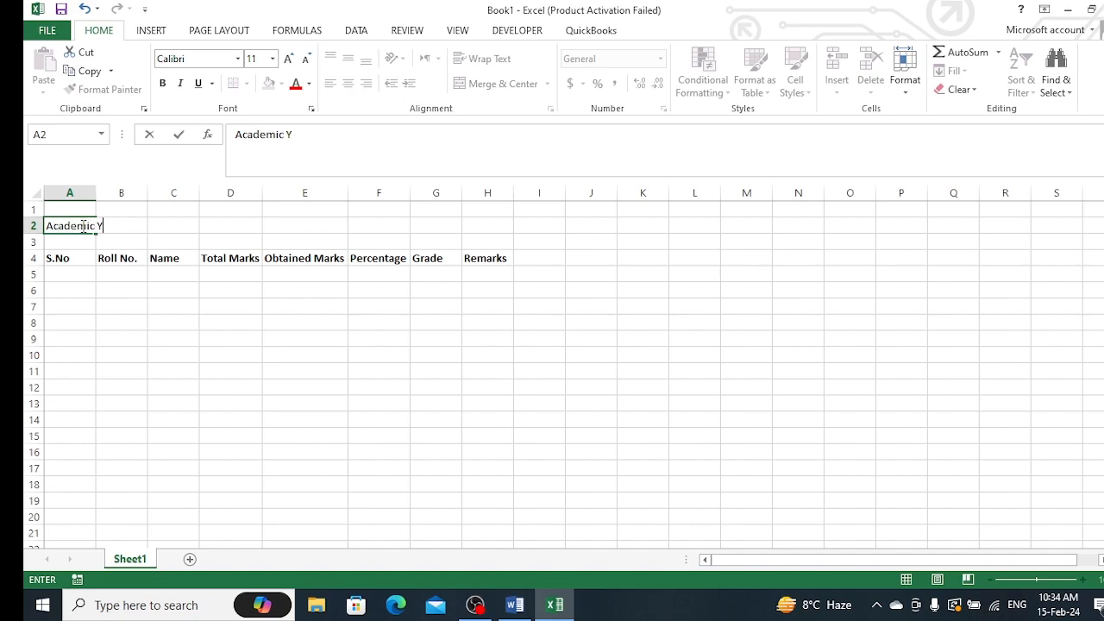
text(ear 2023-24)
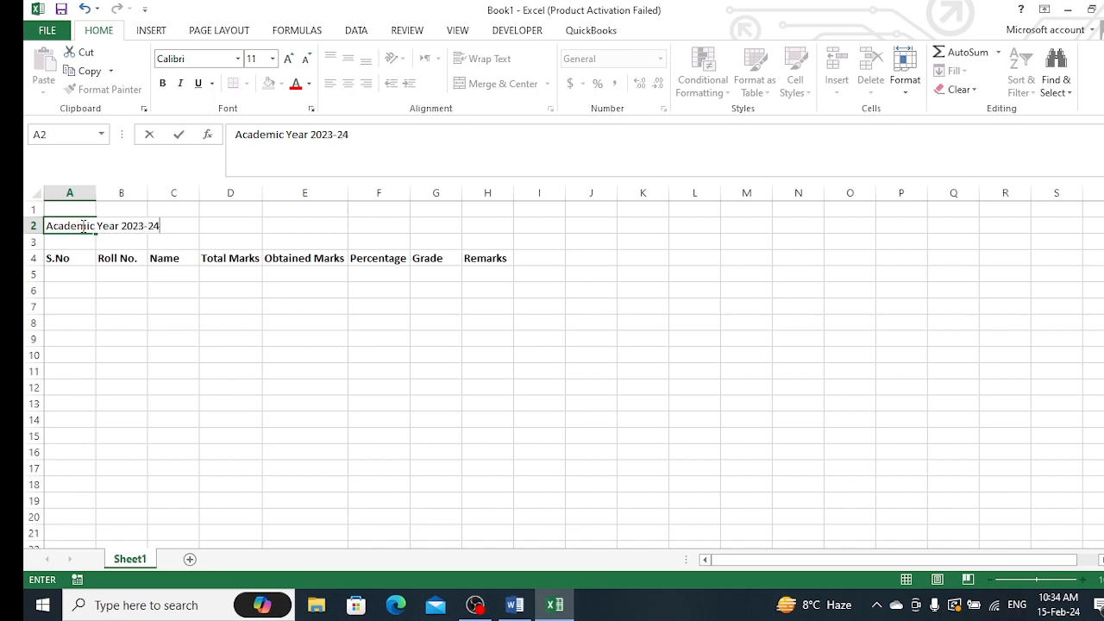
text( Result Card)
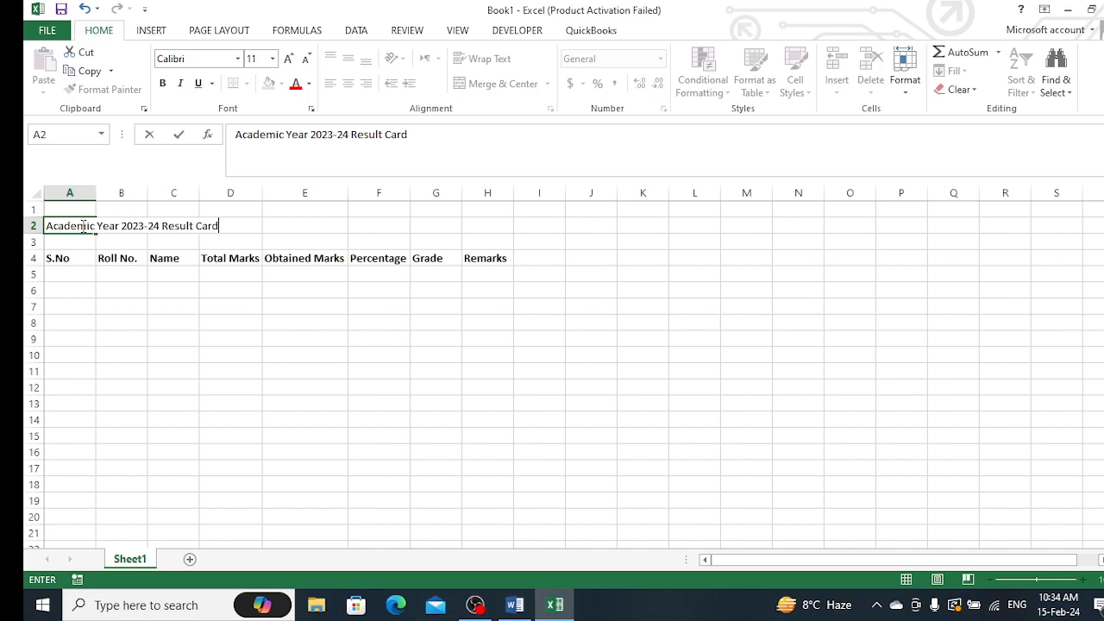
text( 10th Class)
click(162, 320)
Merge and center the title across cells A2 to H2
click(58, 225)
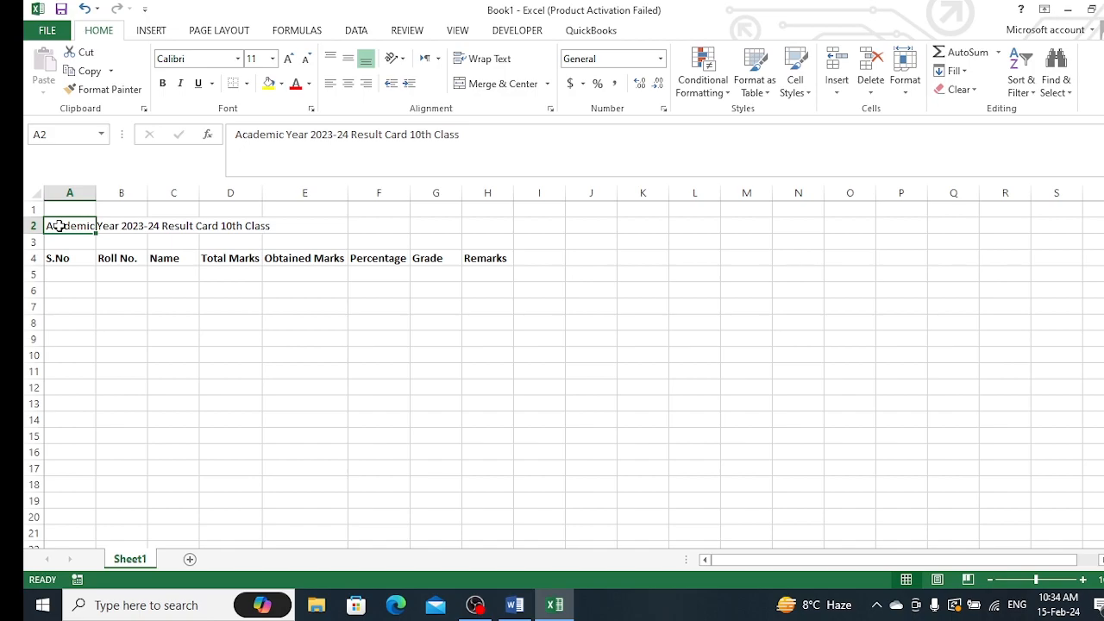
key(shift+Right)
key(shift+Right)
key(shift+Right)
key(shift+Right)
key(shift+Right)
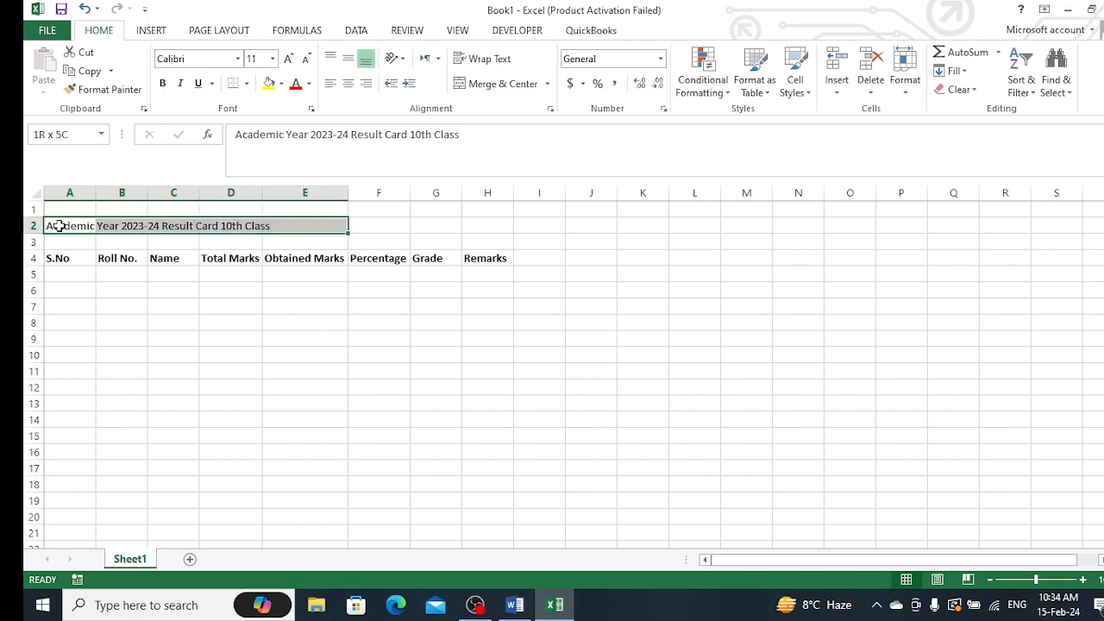
key(shift+Right)
key(shift+Right)
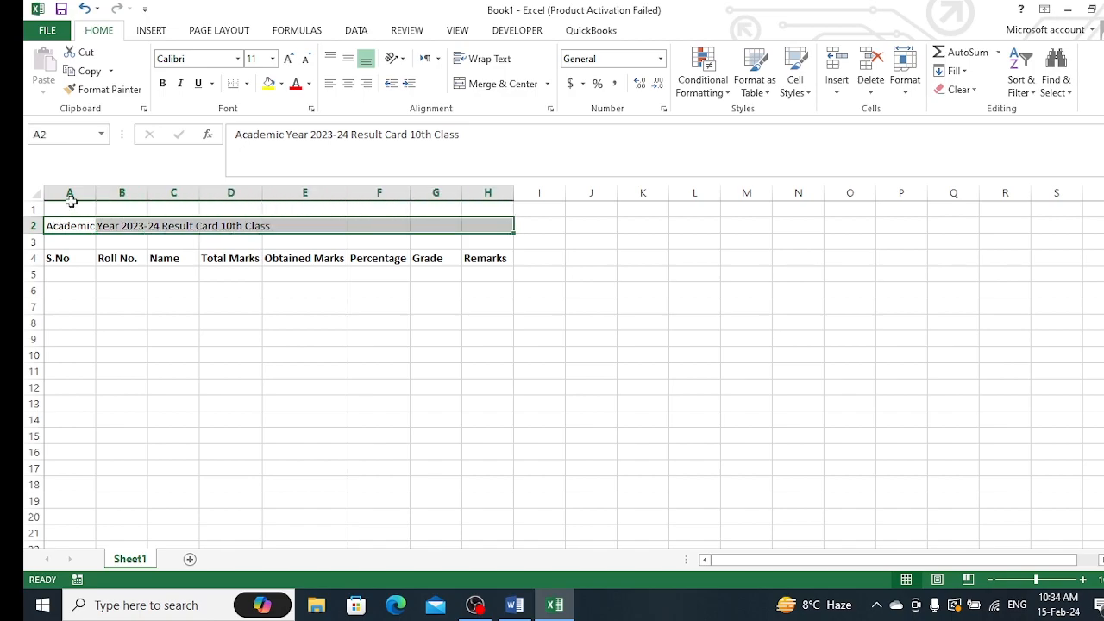
click(504, 86)
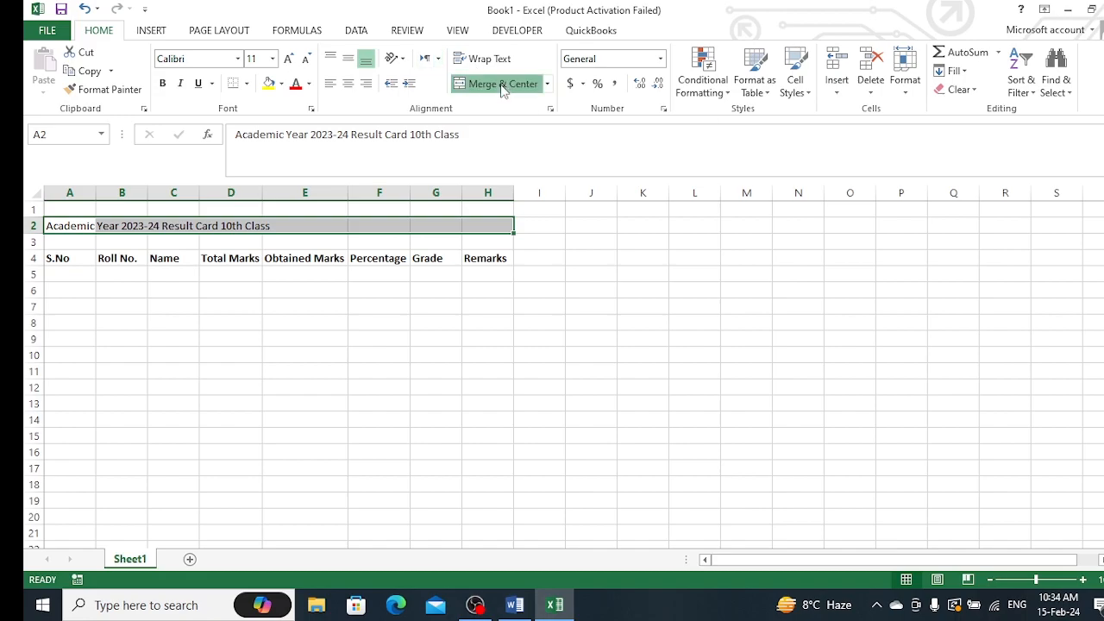
Set the title's font size to 24 and its font to Bahnschrift SemiBold
click(273, 58)
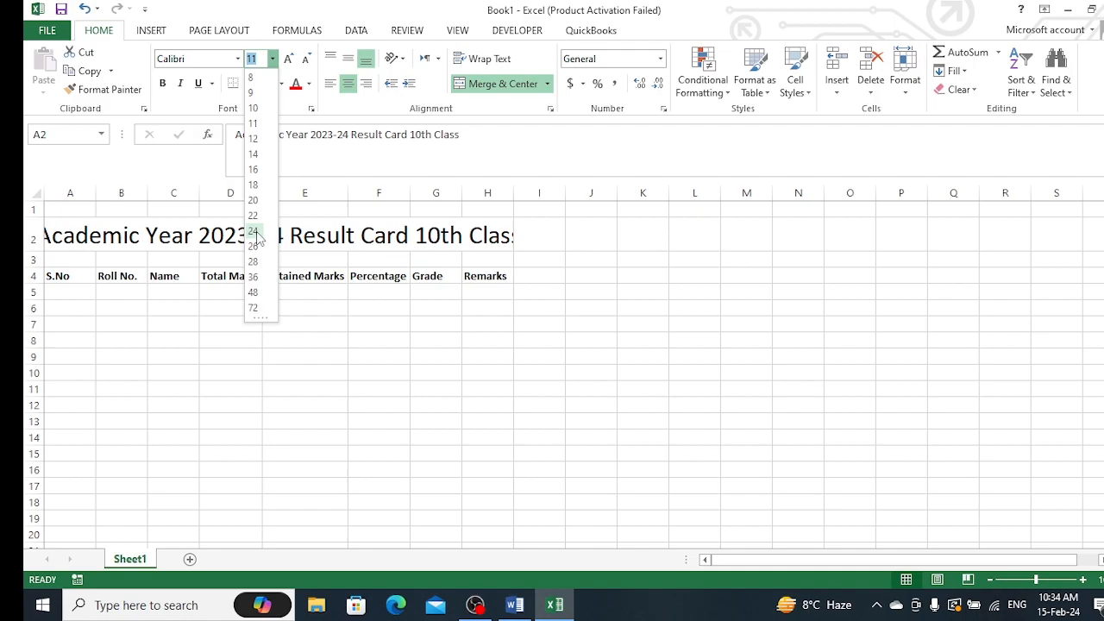
click(254, 230)
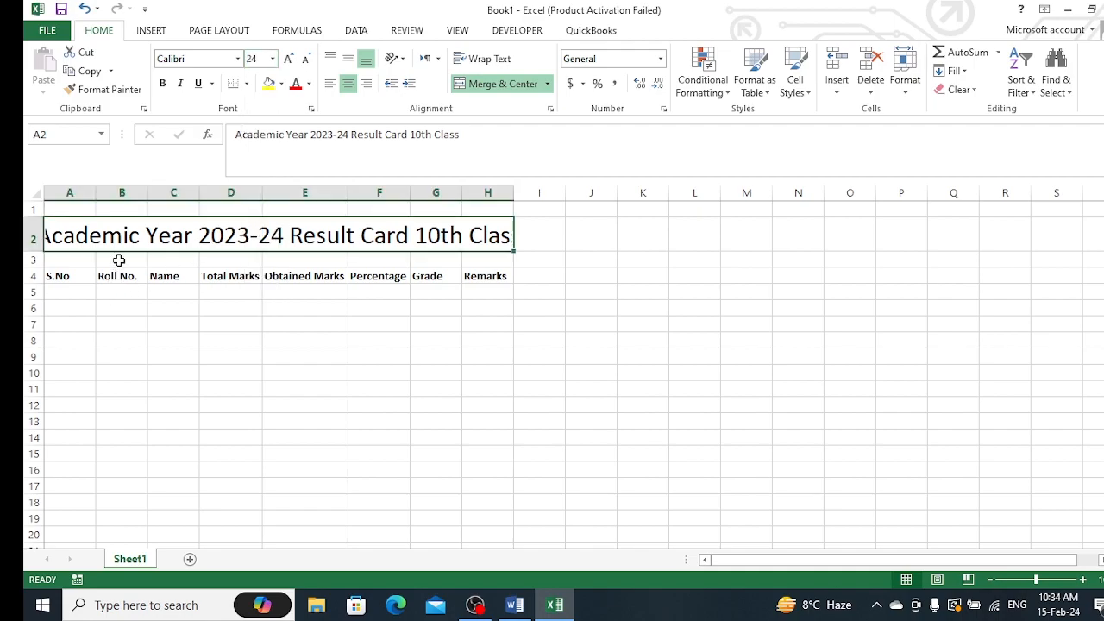
click(237, 58)
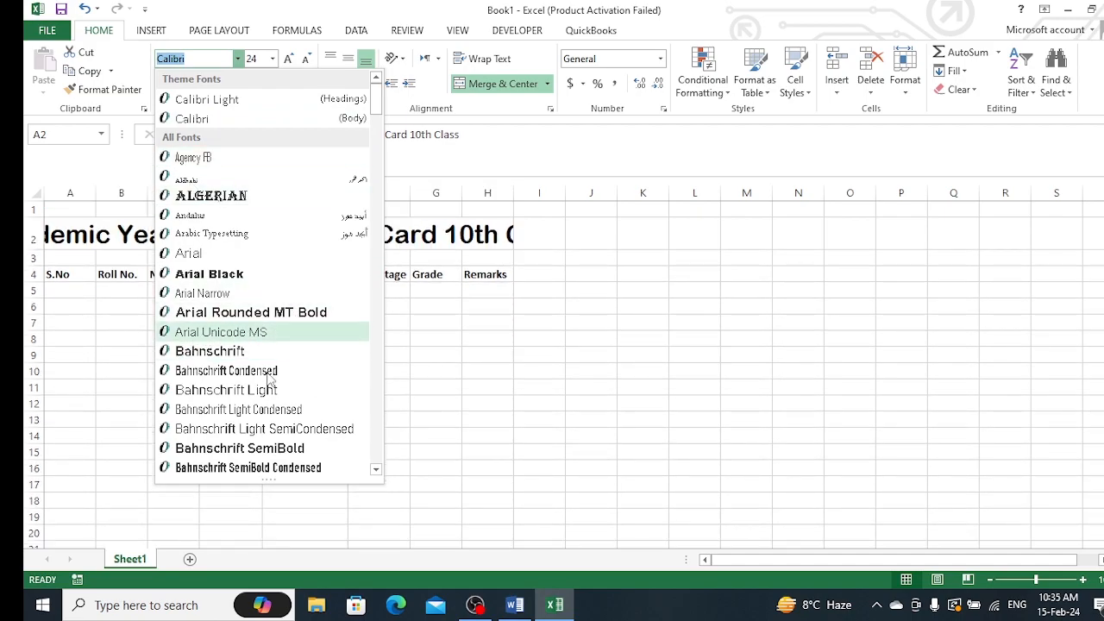
click(278, 447)
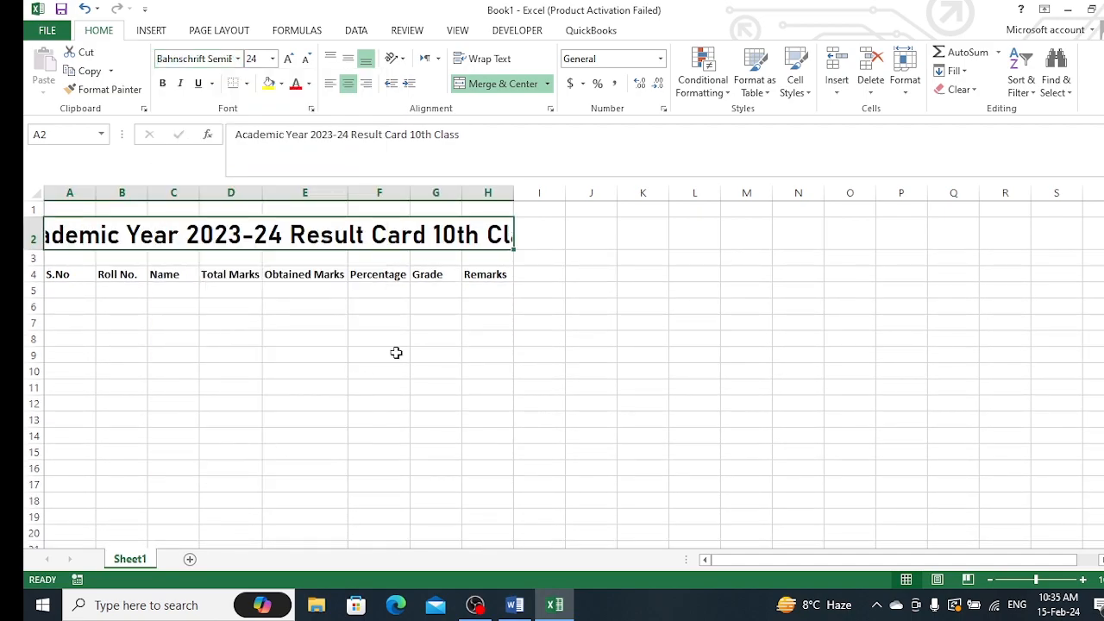
Unmerge the title cell A2 so the title is no longer merged and centered
click(432, 324)
click(160, 235)
click(548, 84)
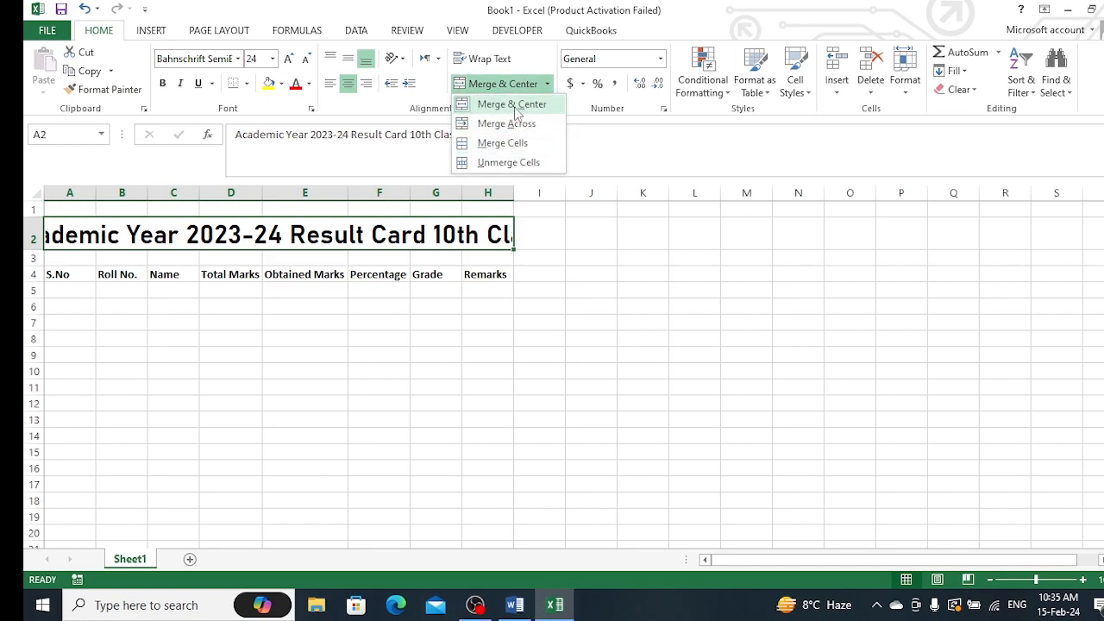
click(515, 104)
click(522, 312)
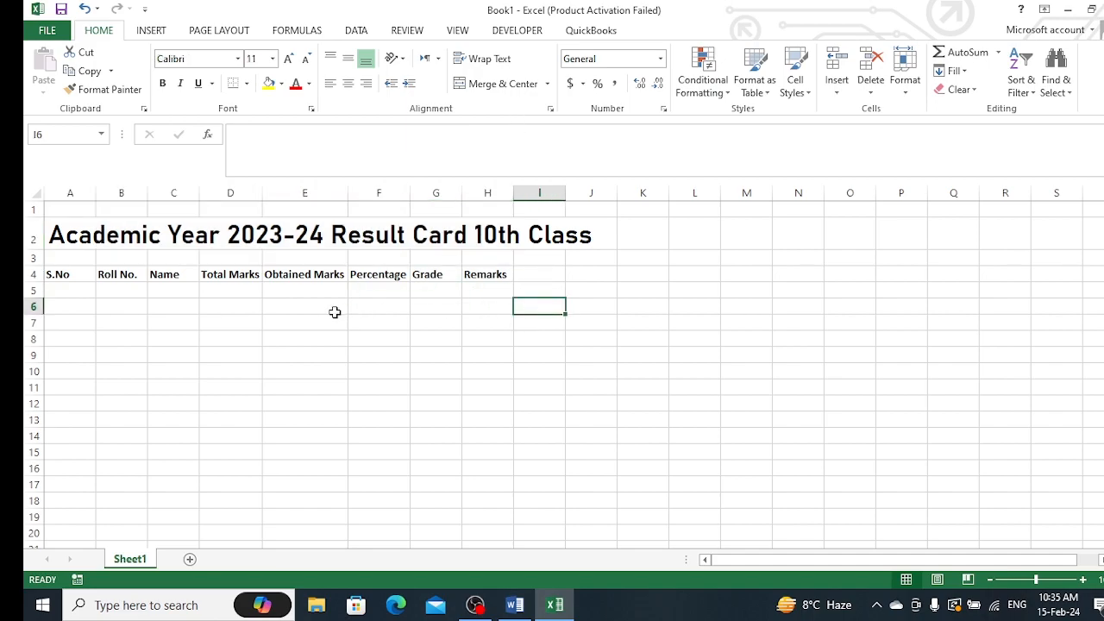
Enter serial numbers 1 and 2 in cells A5 and A6
click(87, 295)
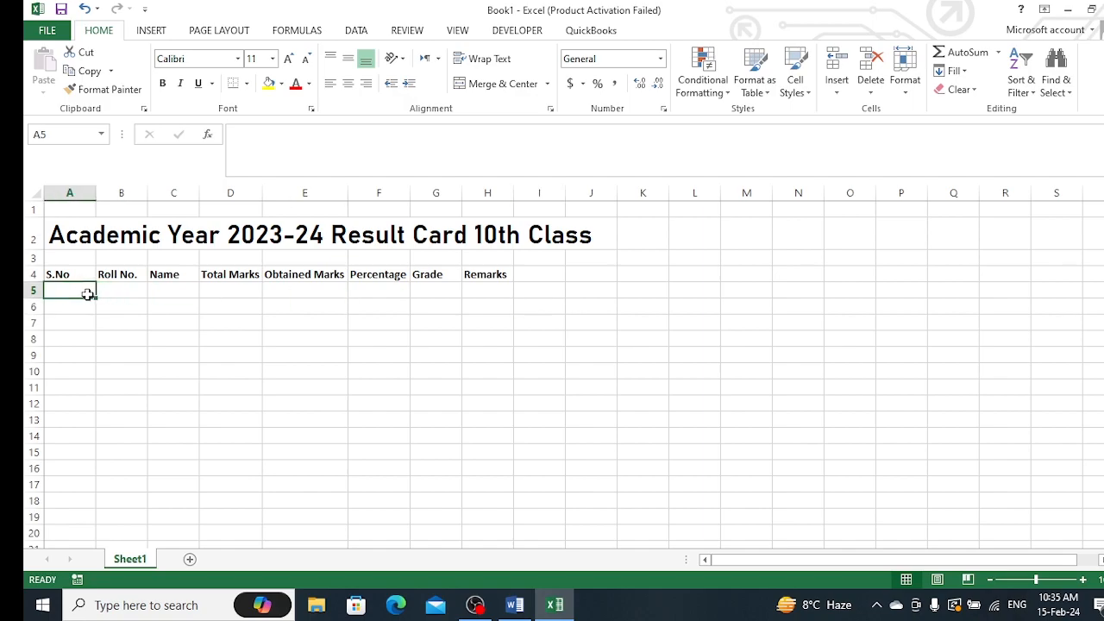
text(1)
key(Return)
text(2)
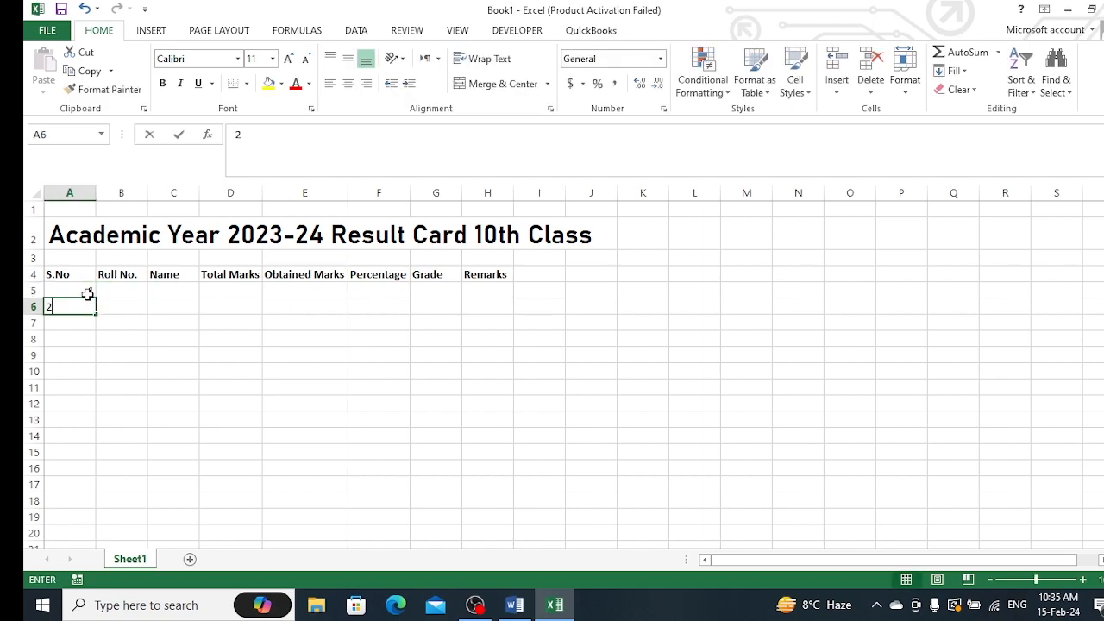
key(Return)
Fill the serial numbers down to 14 in row 18 and left-align the column
drag(87, 295, 84, 403)
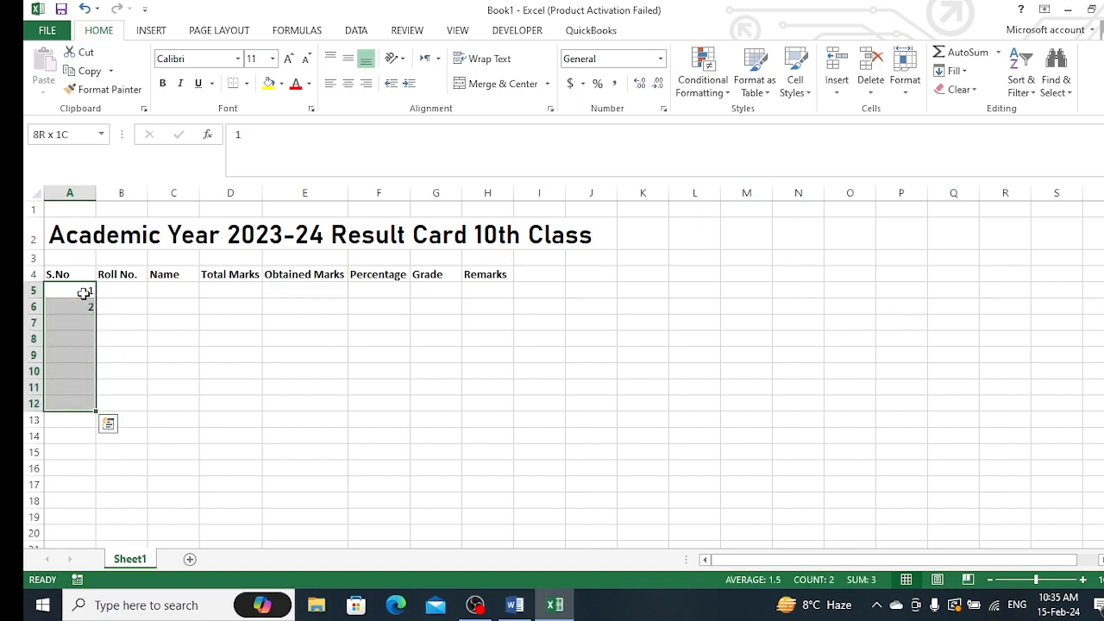
key(shift+Up)
key(shift+Up)
key(shift+Up)
key(shift+Up)
key(shift+Up)
key(shift+Up)
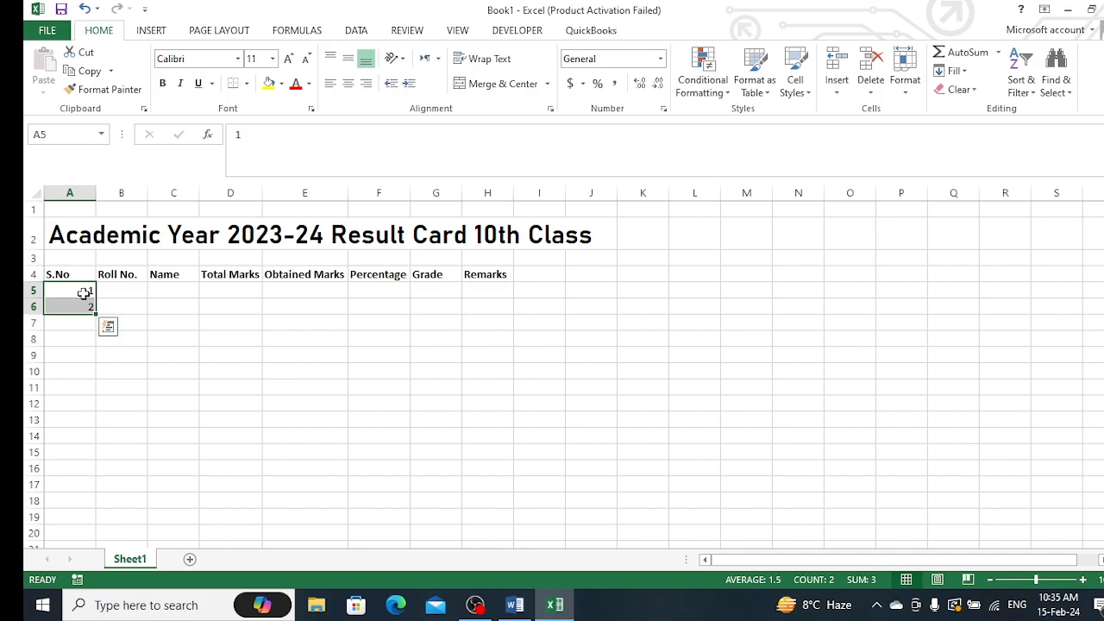
drag(97, 314, 122, 512)
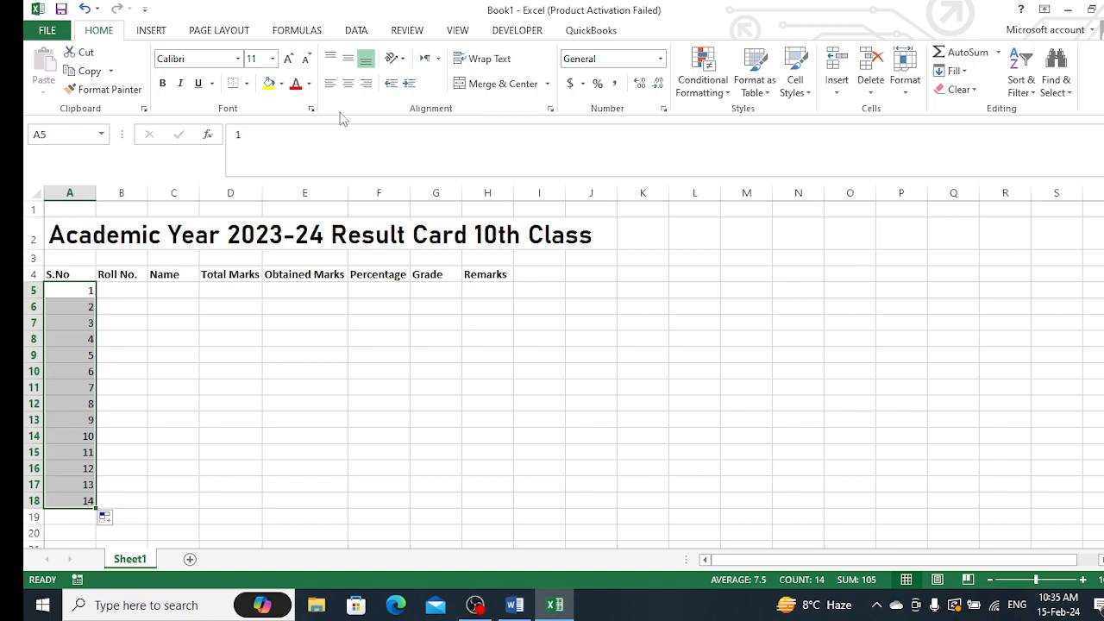
click(331, 86)
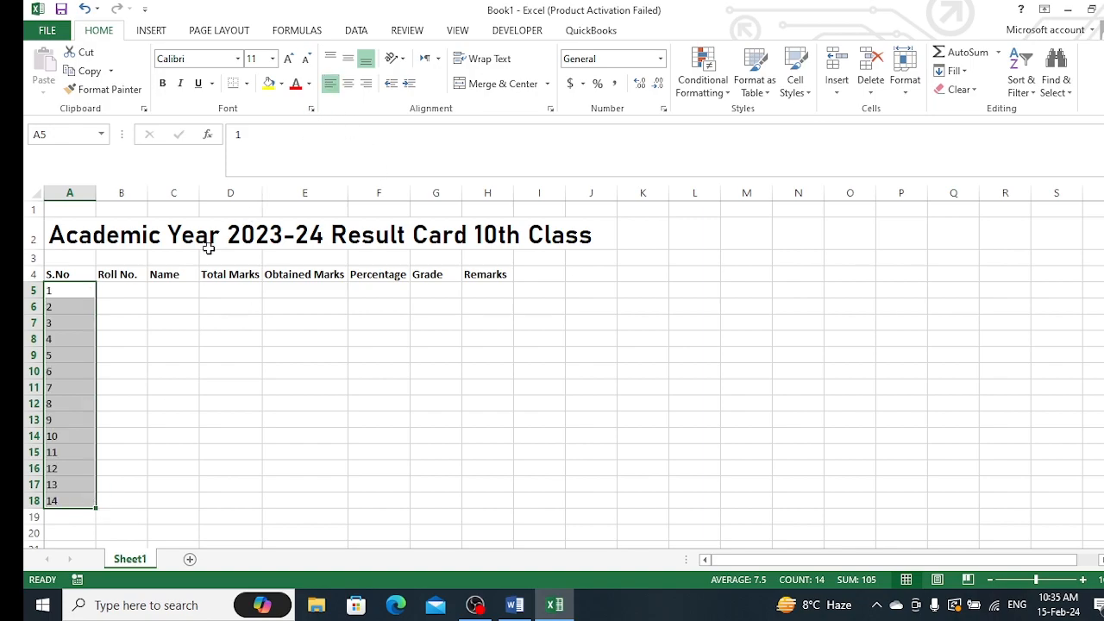
Enter roll numbers A001 and A002 in B5 and B6, then fill them down to A014
click(141, 291)
text(A001)
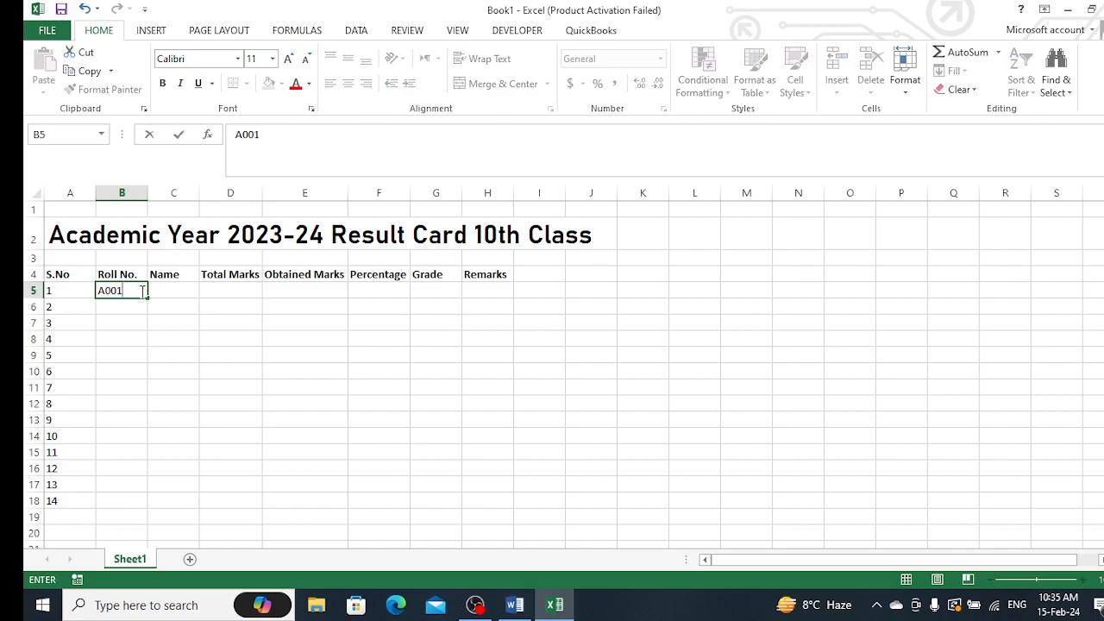
key(Return)
text(A002)
click(143, 337)
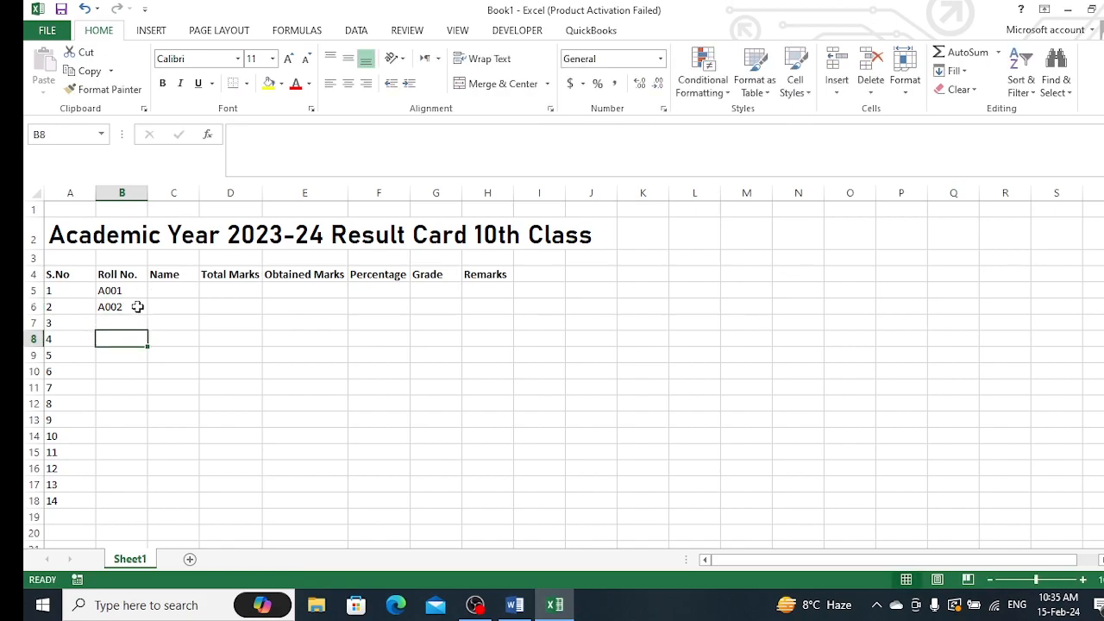
click(136, 293)
drag(137, 293, 136, 309)
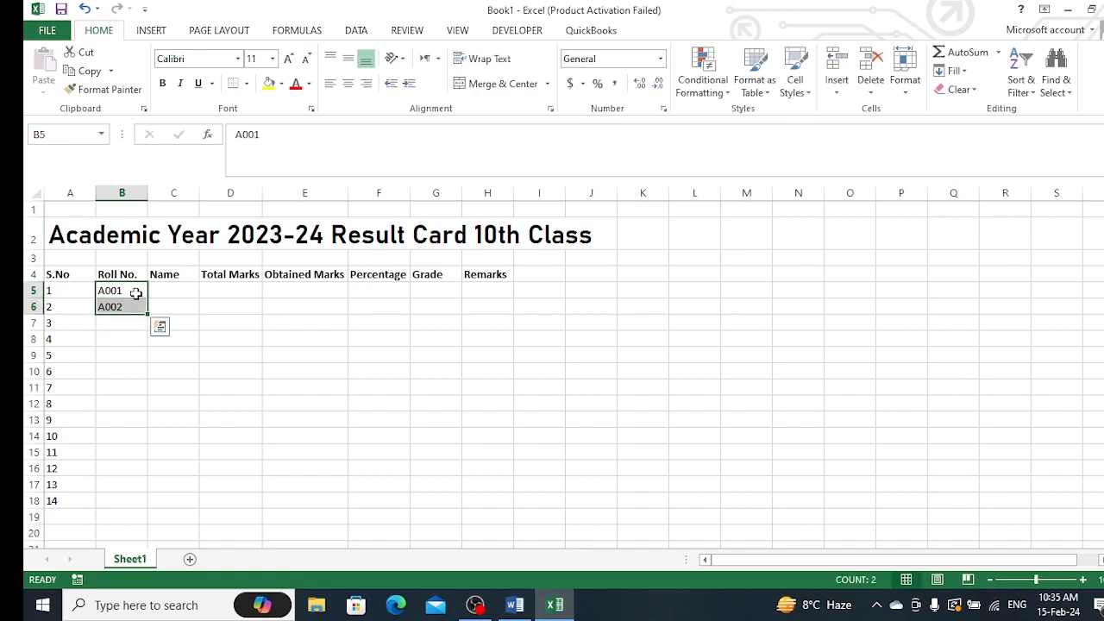
double_click(148, 316)
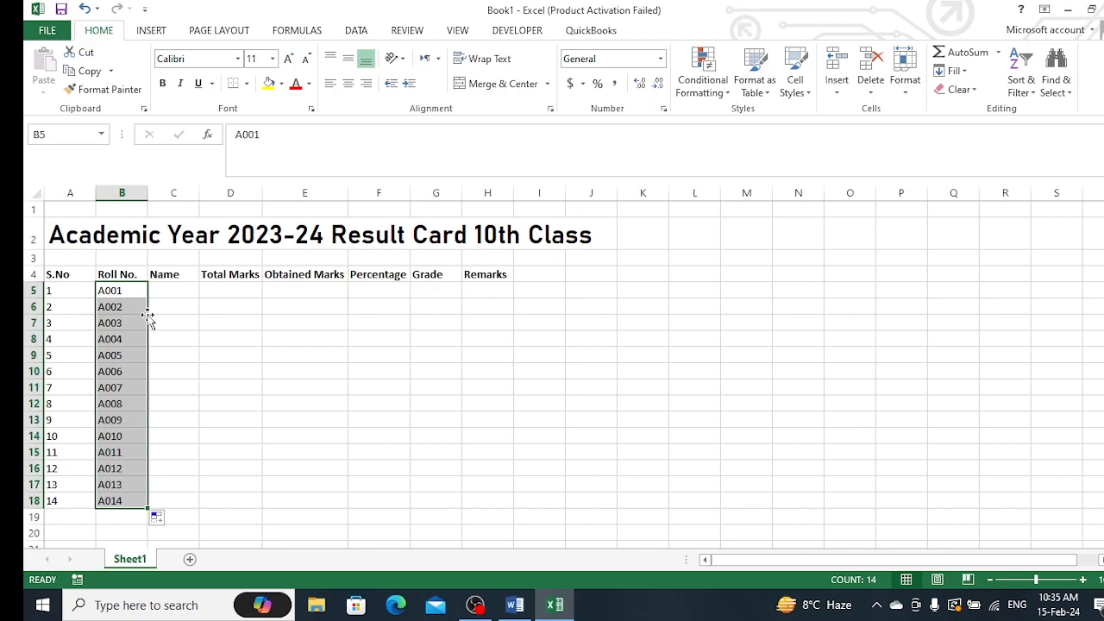
Enter a student's name in C5 and widen column C to fit it
click(185, 293)
text(Abba)
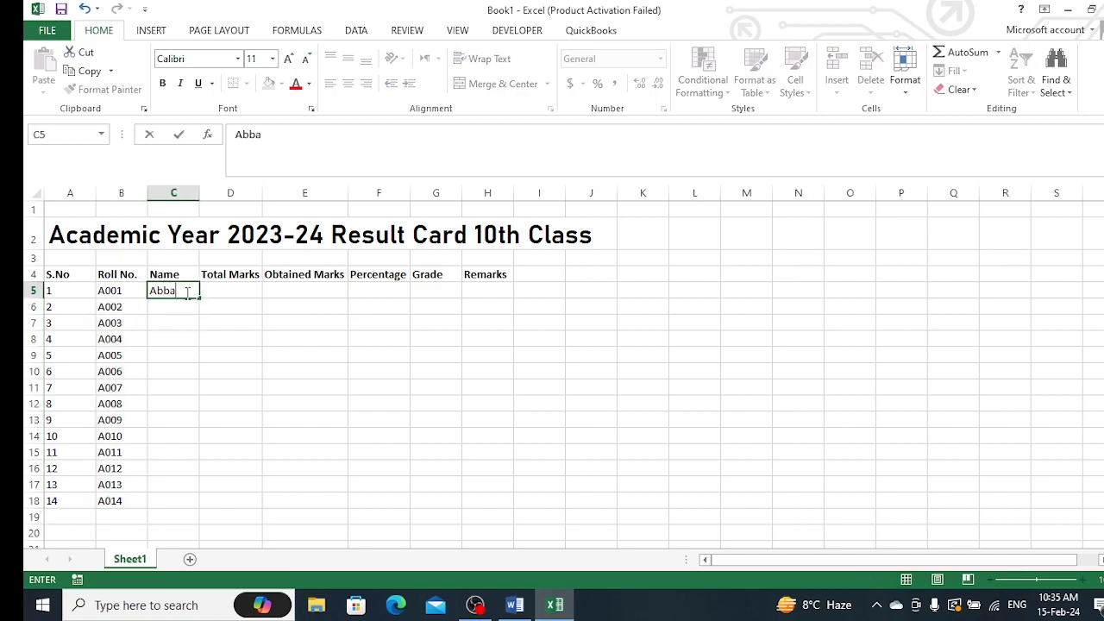
text(s Khan)
click(227, 339)
drag(198, 195, 237, 196)
Enter two more students' names in C6 and C7
click(188, 308)
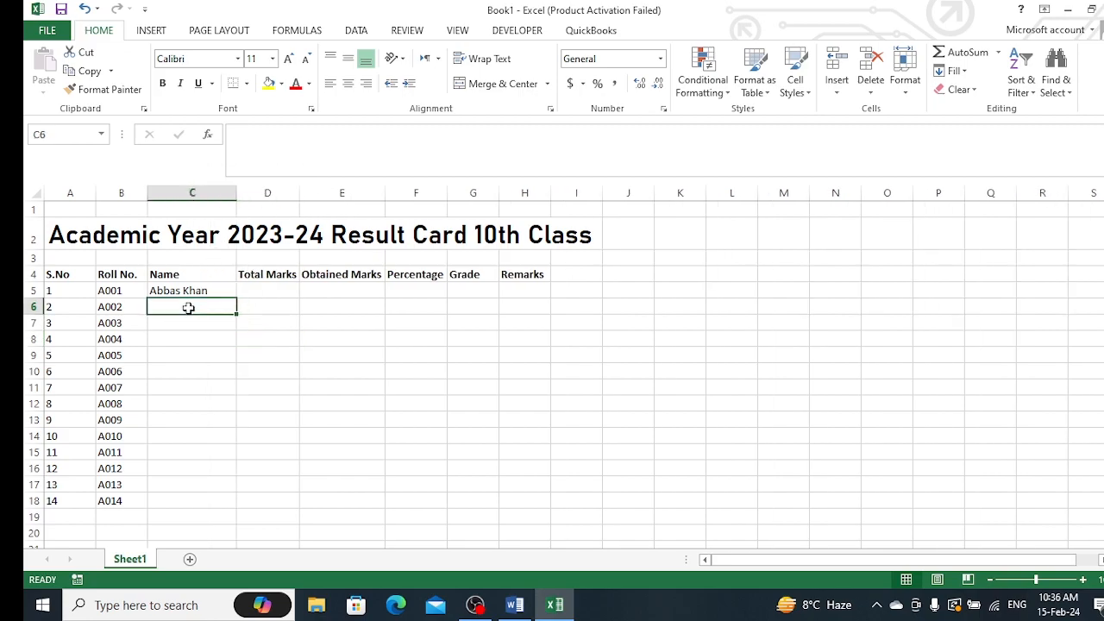
text(Wajid Khan)
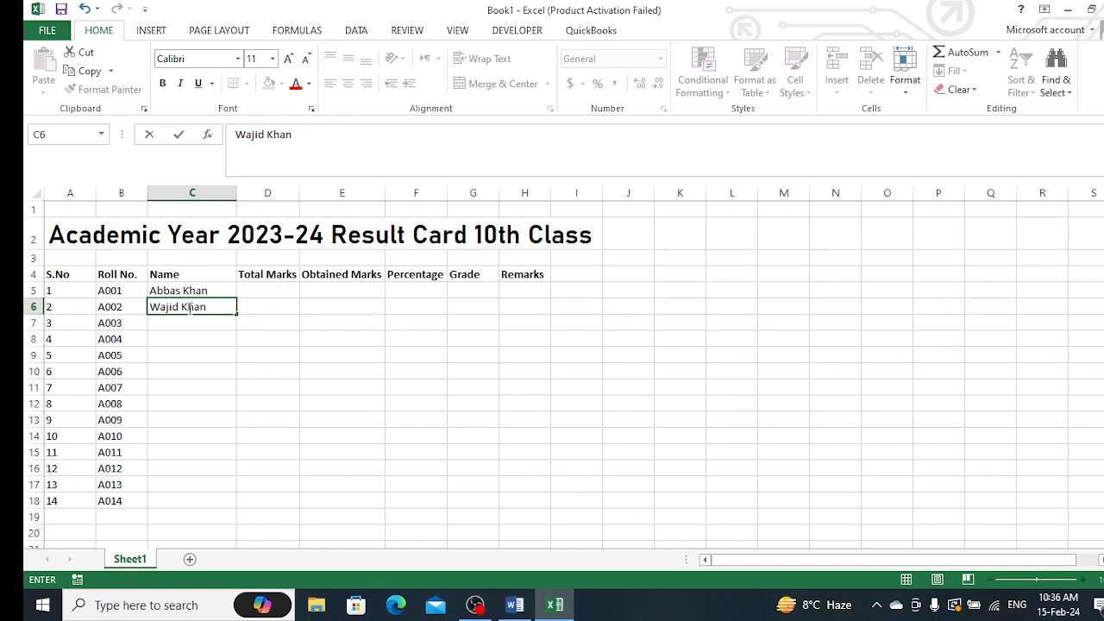
key(Return)
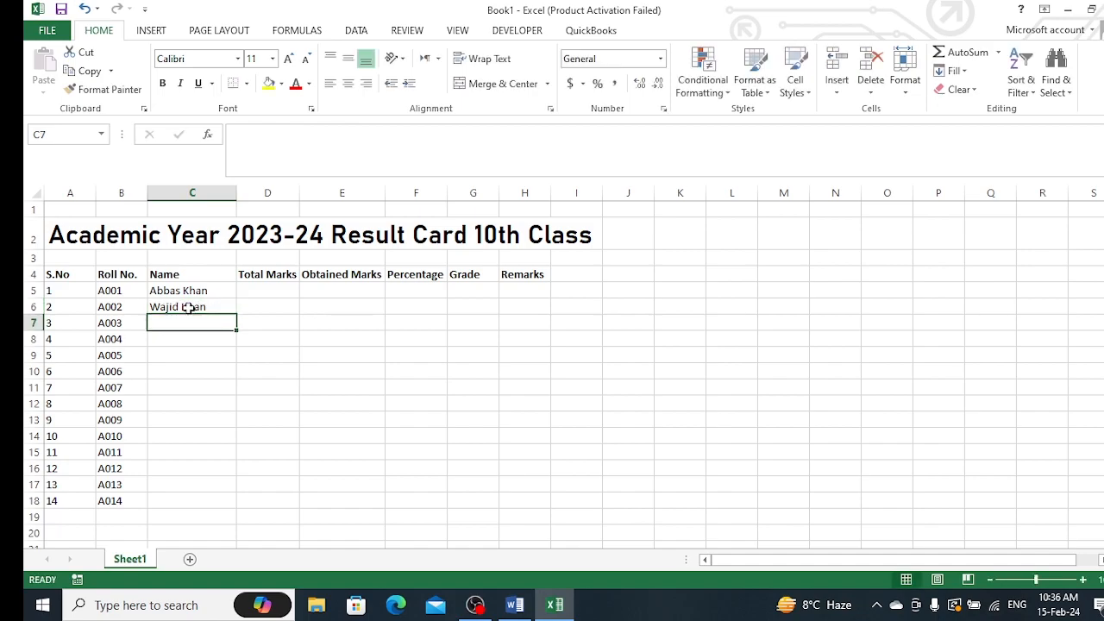
text(Malik Ejaz)
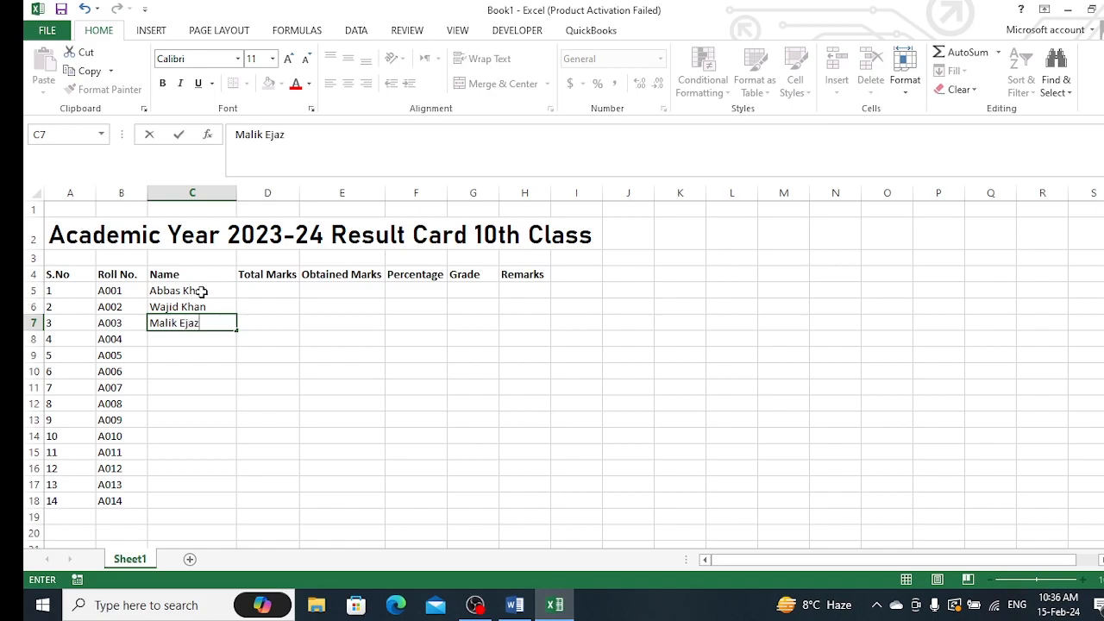
Fill the three student names down column C to row 18
click(202, 292)
key(shift+Down)
key(shift+Down)
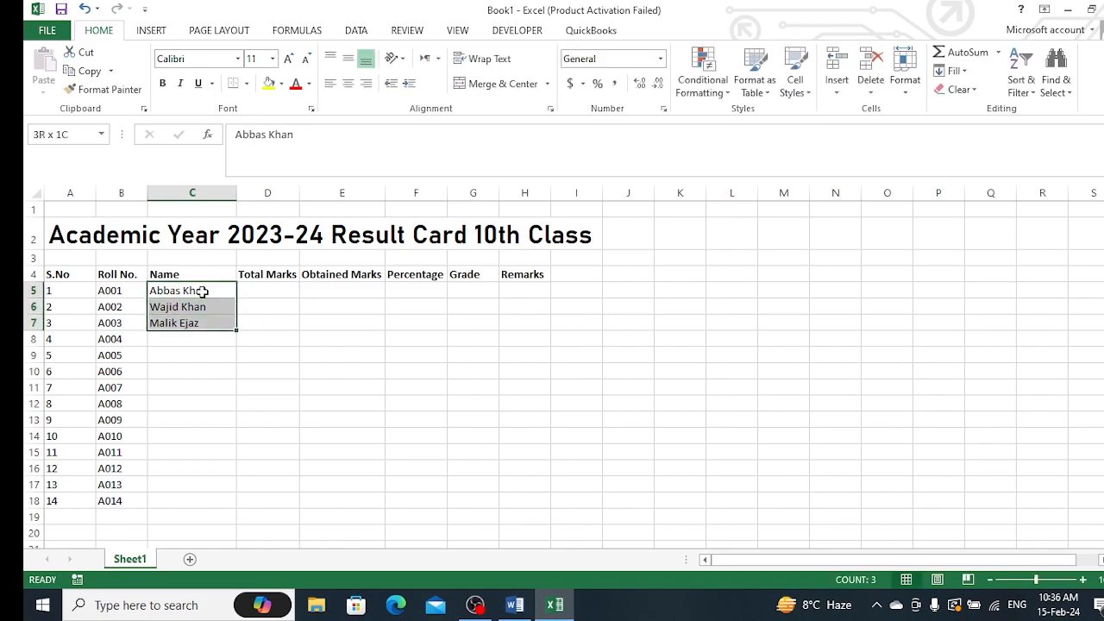
drag(237, 330, 239, 509)
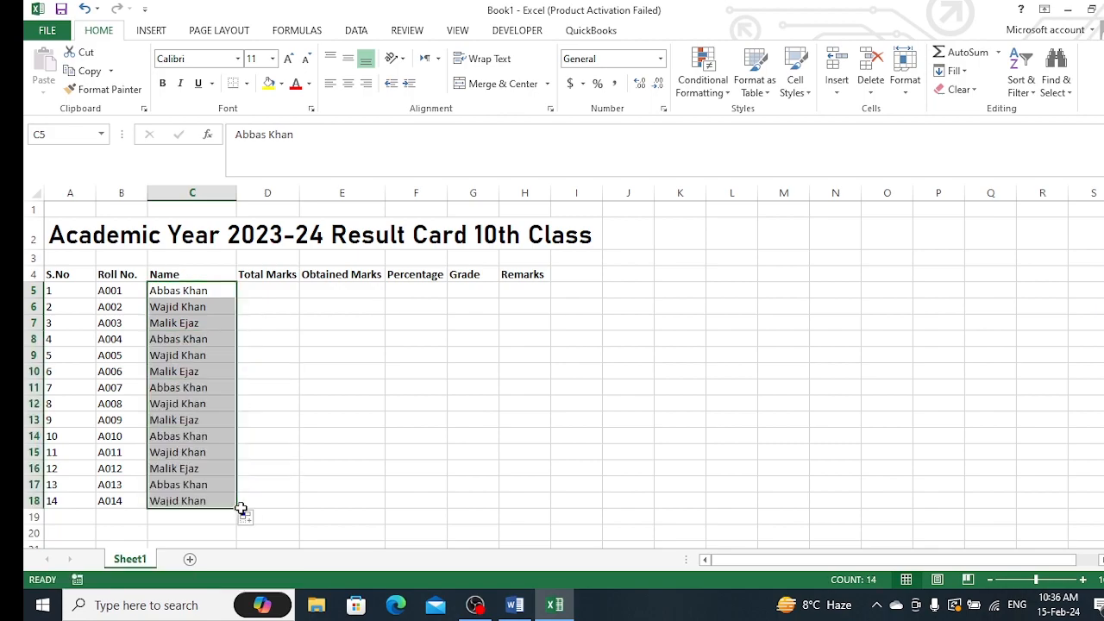
Set Total Marks to 1050 in D5 and D6 and fill it down to row 18
click(285, 295)
key(shift+Down)
click(284, 295)
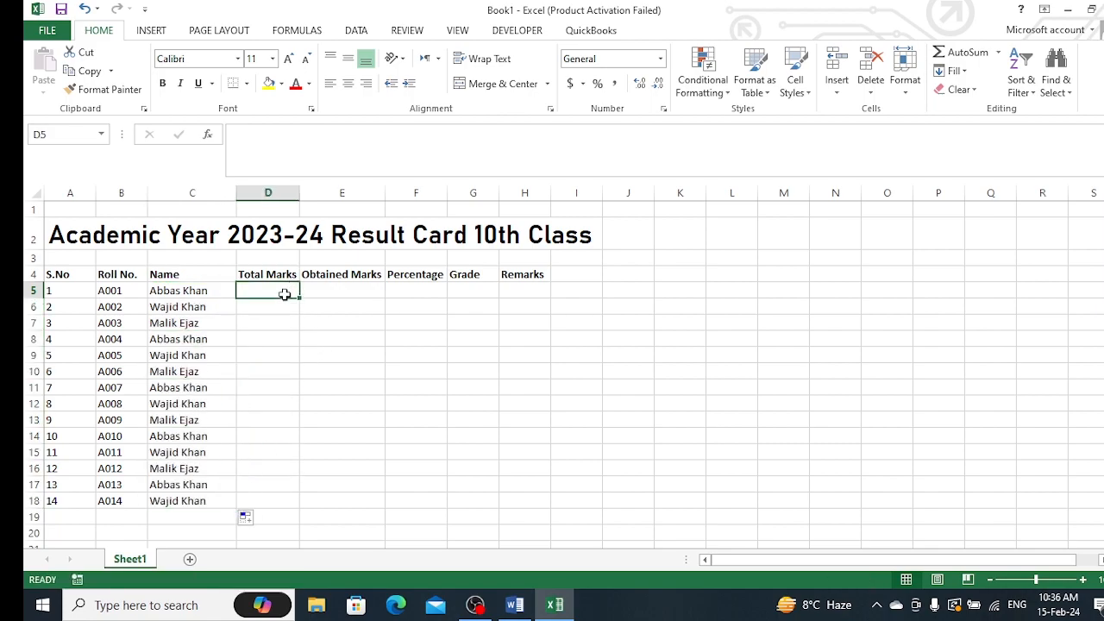
text(1050)
key(Return)
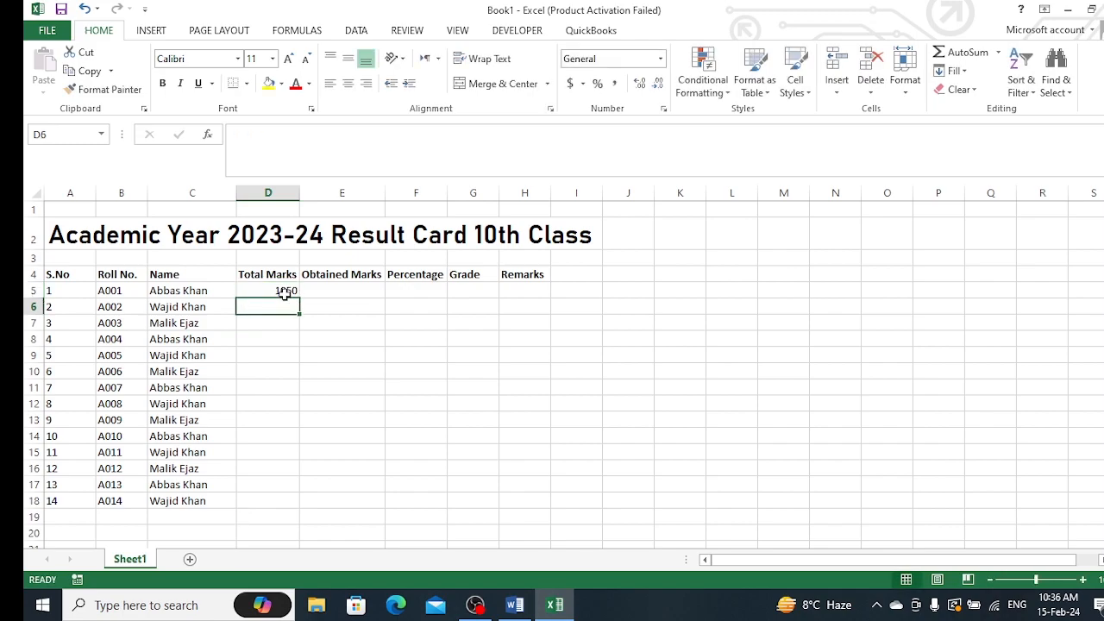
text(1050)
key(Return)
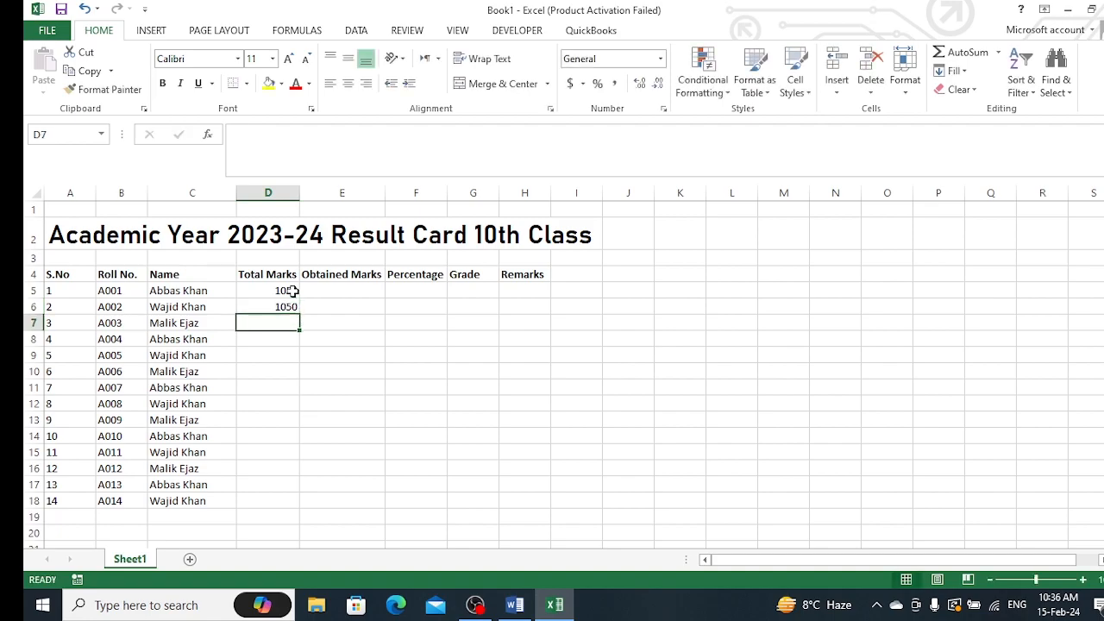
click(293, 292)
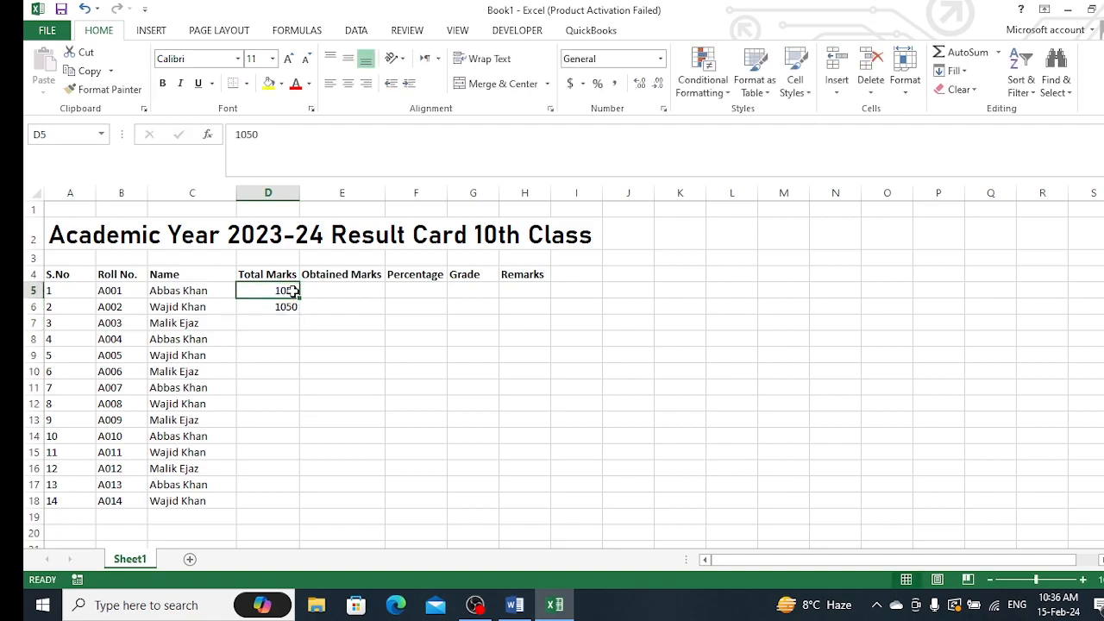
drag(298, 298, 298, 310)
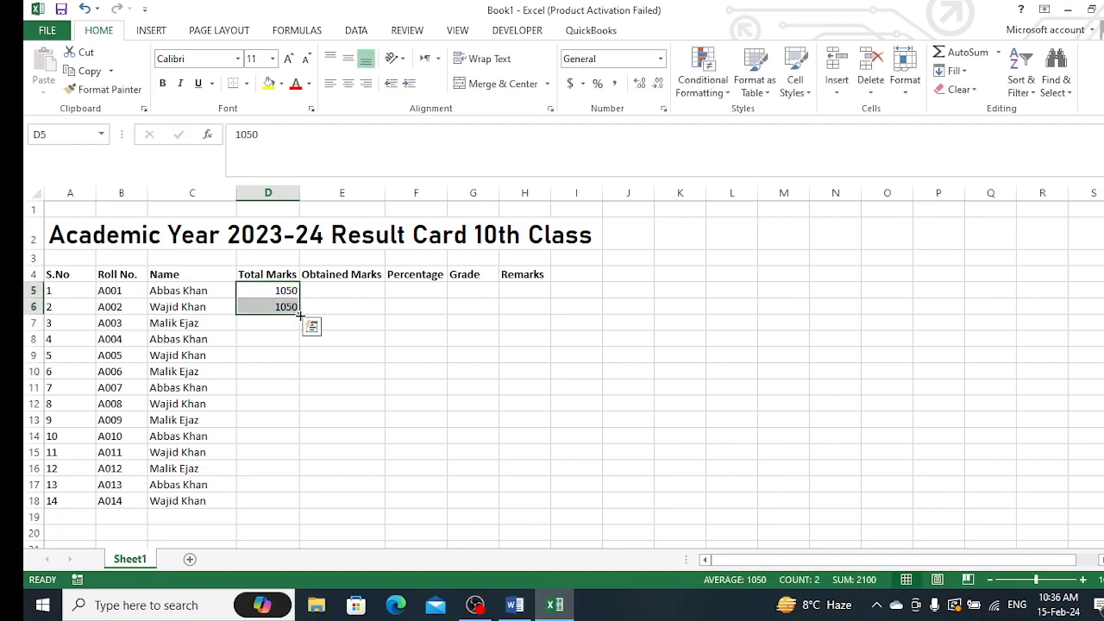
double_click(299, 316)
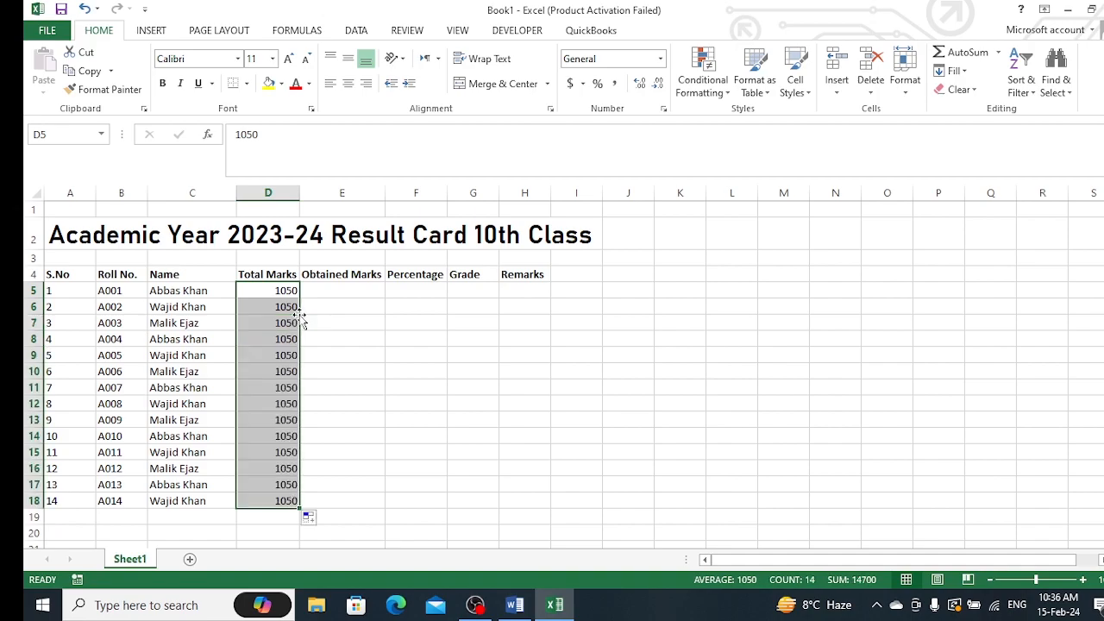
Enter obtained marks 902 in E5 and 882 in E6
click(354, 289)
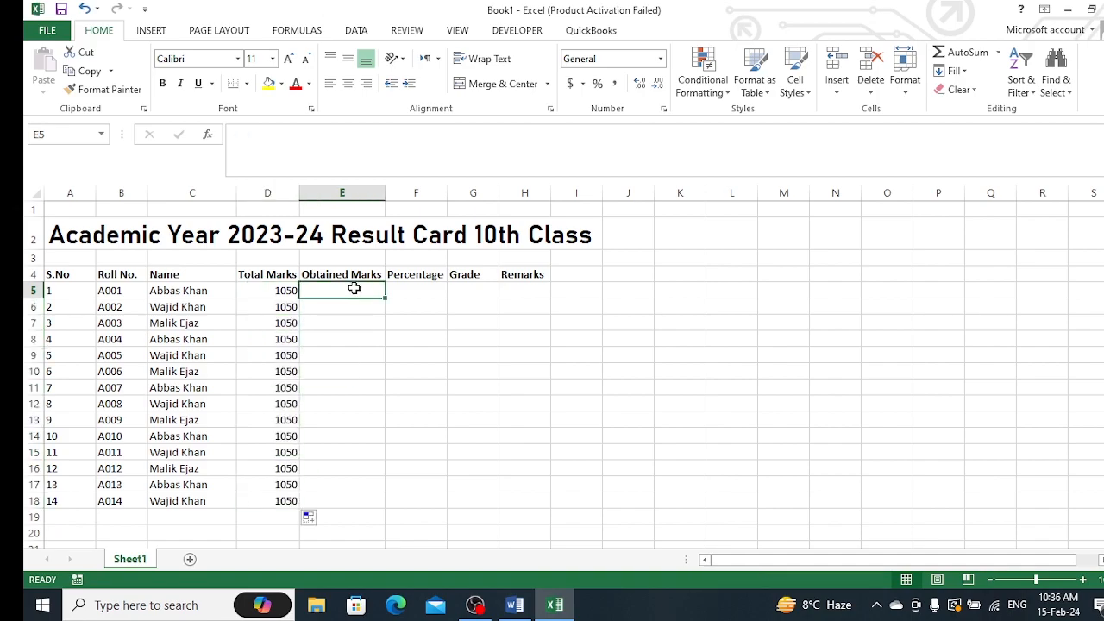
text(902)
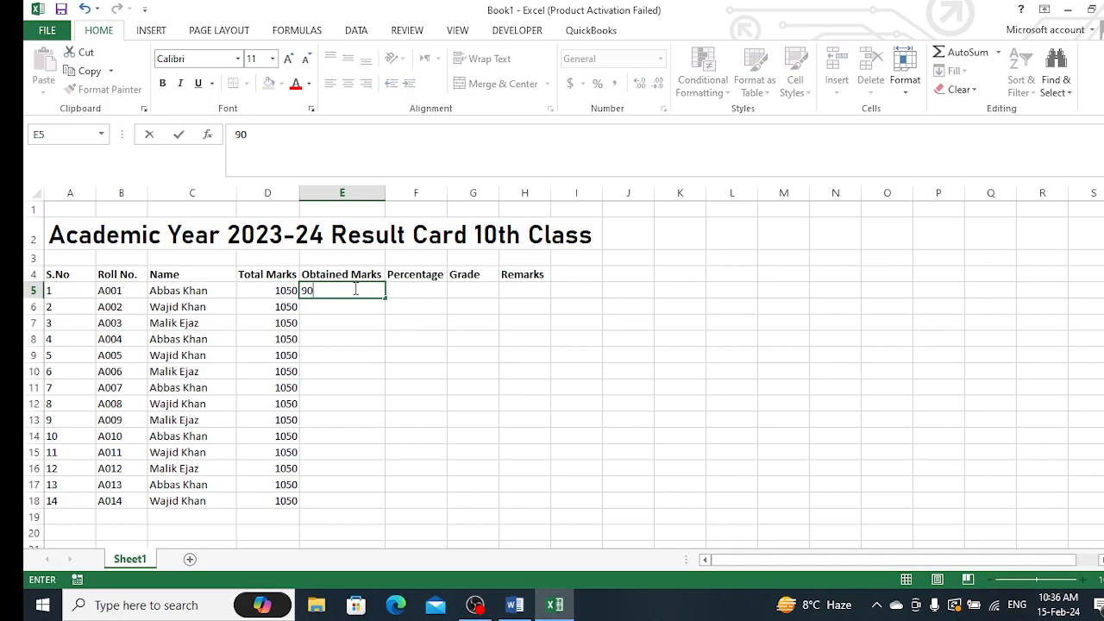
key(Return)
text(882)
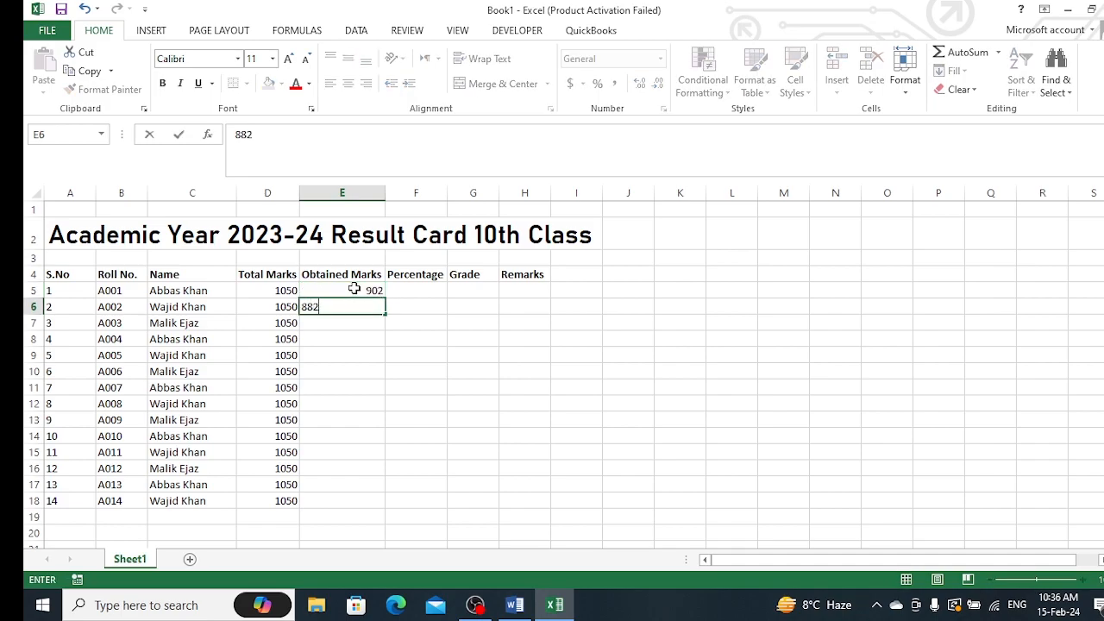
key(Return)
text(8)
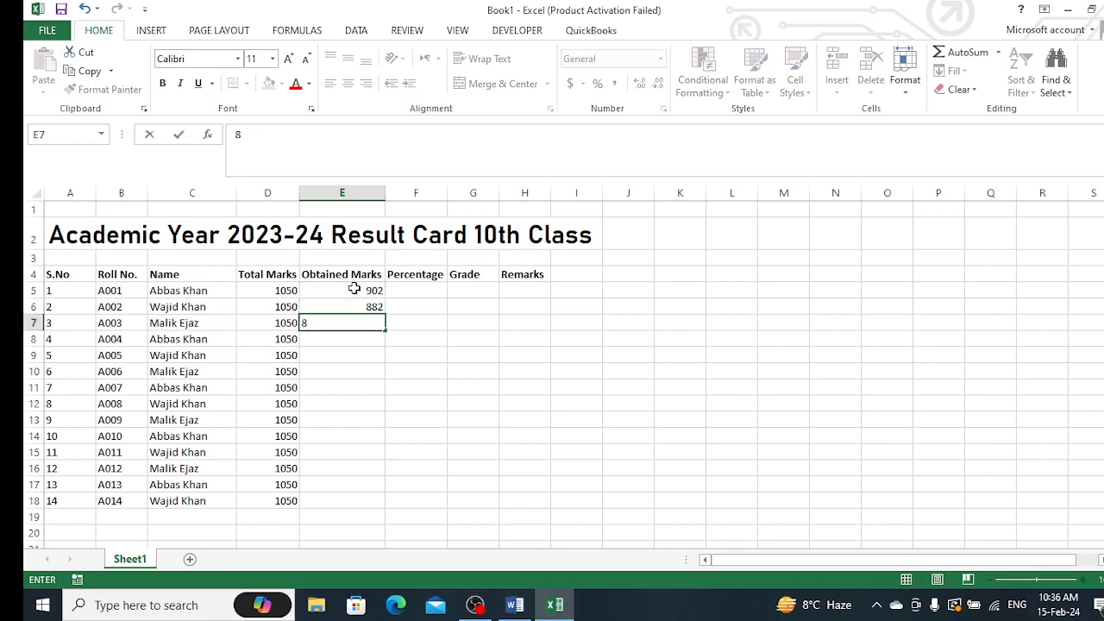
text(06)
key(BackSpace)
key(BackSpace)
key(BackSpace)
Fill the obtained marks series from E5:E6 down to row 18
click(368, 293)
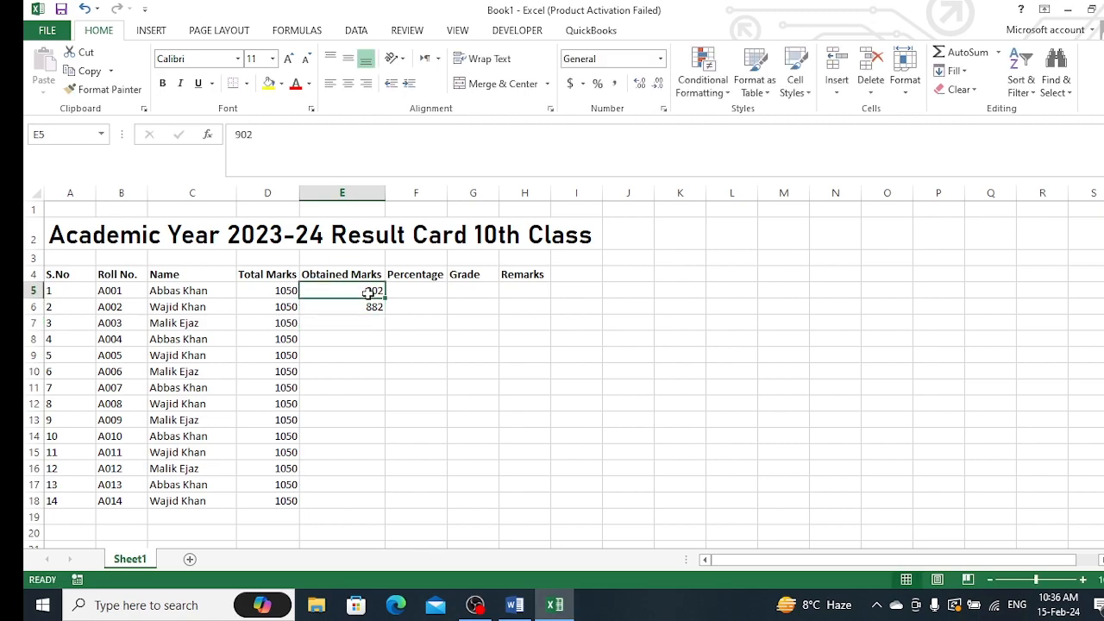
key(shift+Down)
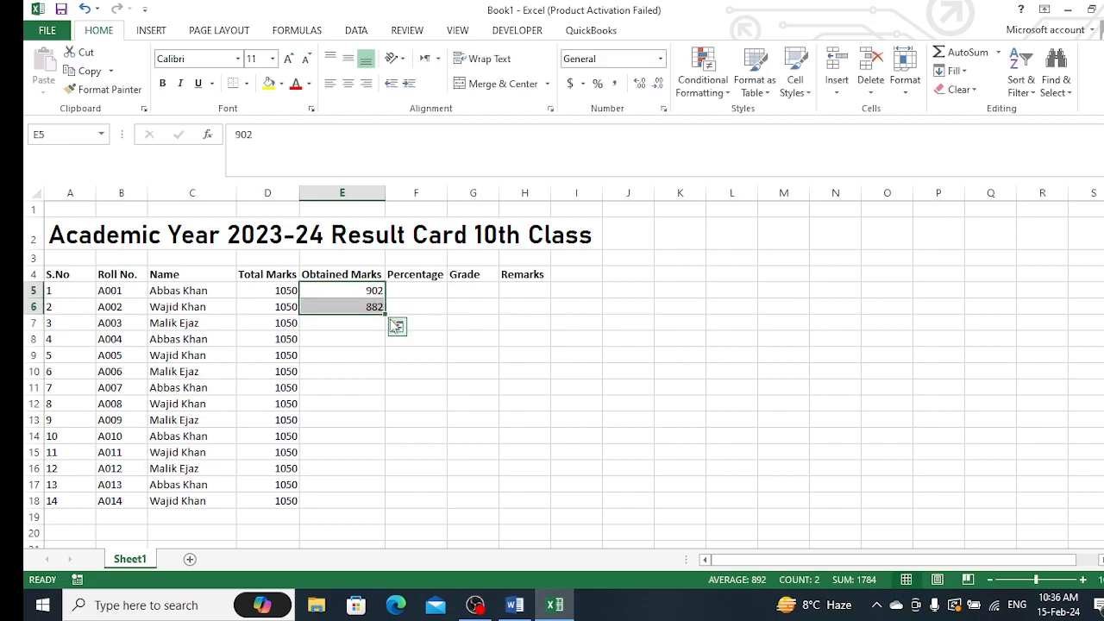
double_click(385, 314)
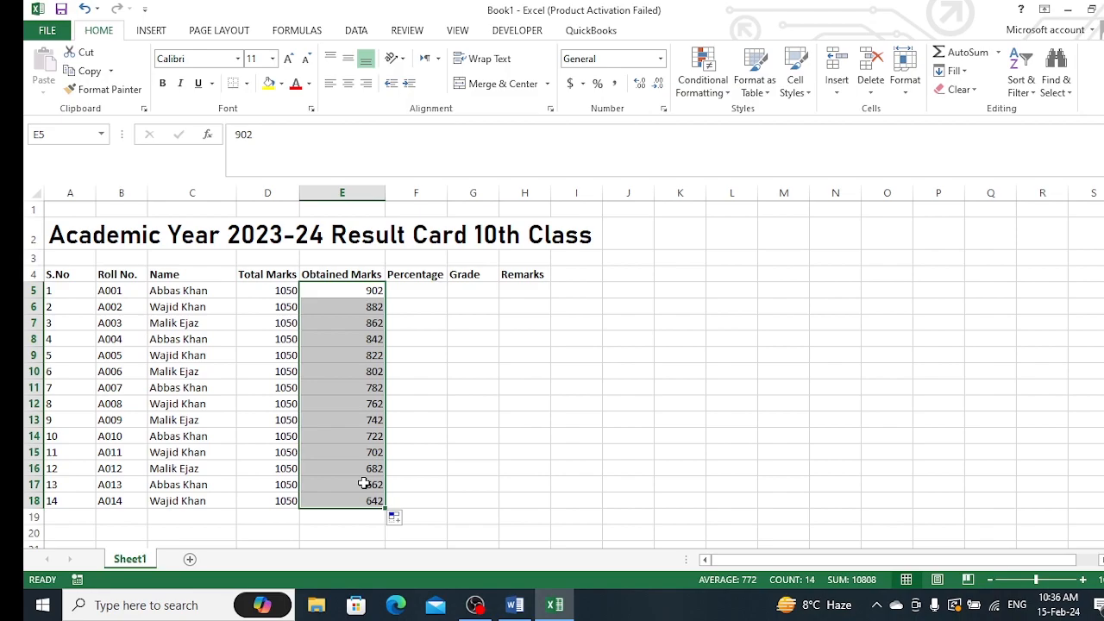
Change the obtained marks to 330 in E11 and 350 in E12
click(367, 390)
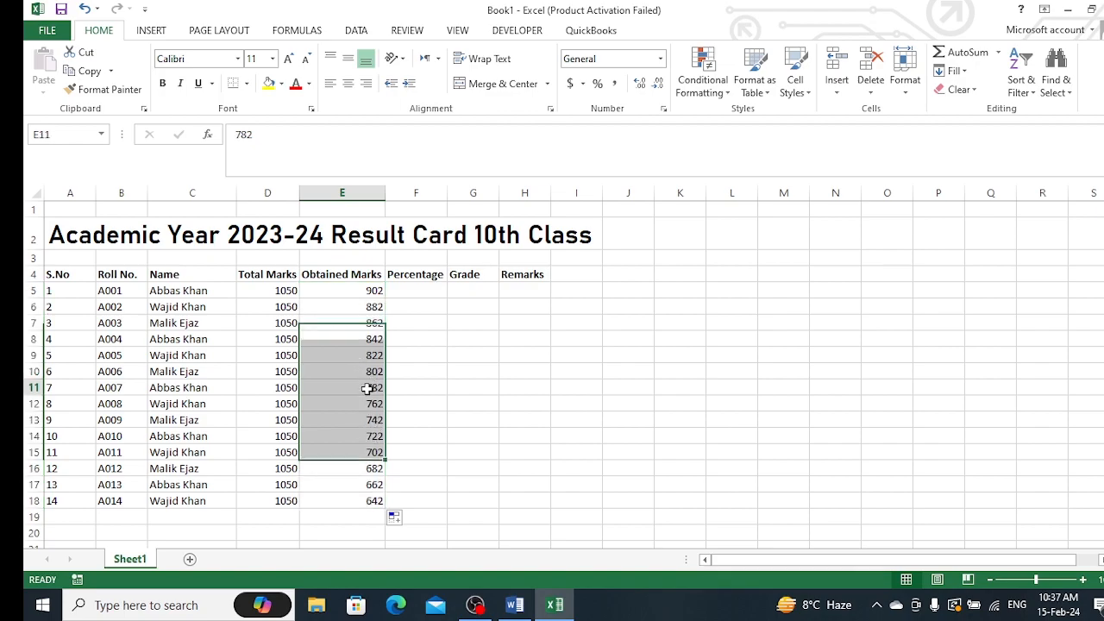
text(780)
key(Return)
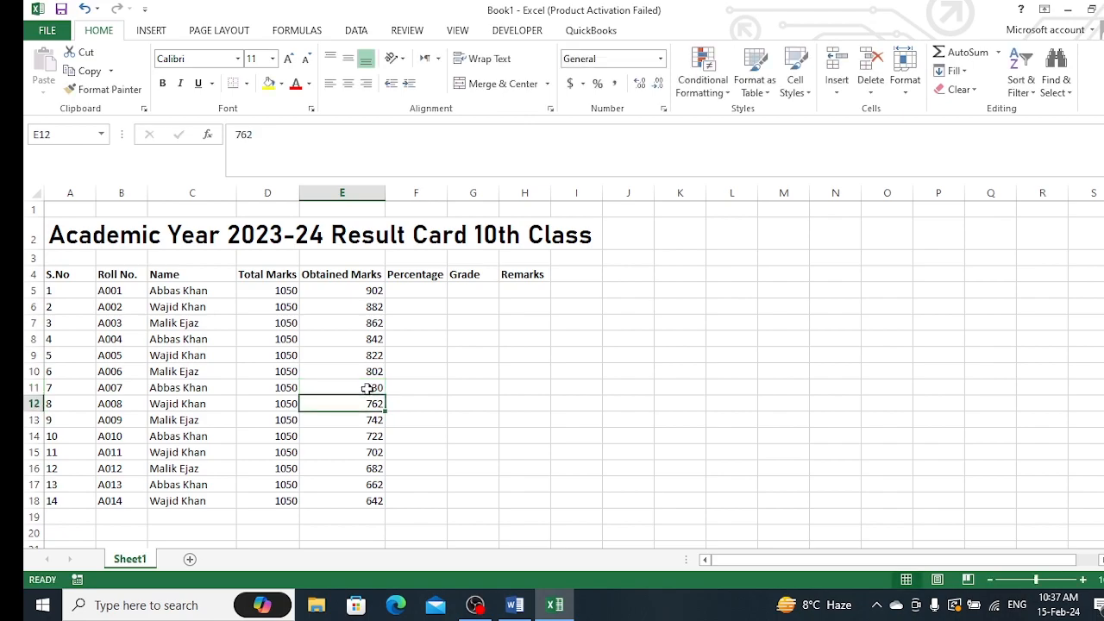
text(350)
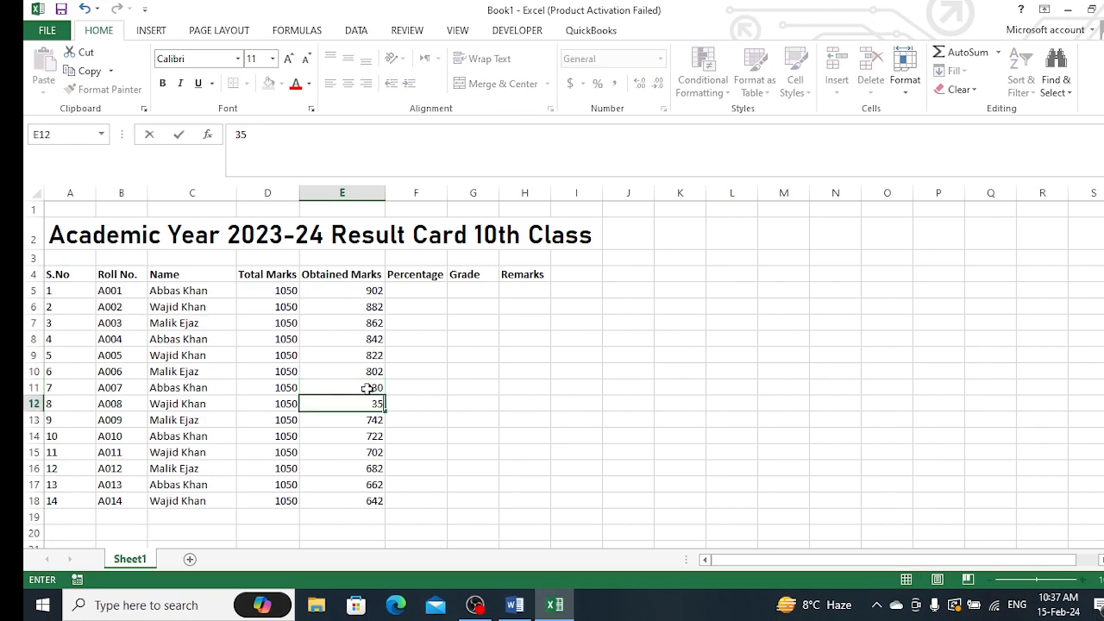
key(Up)
key(Up)
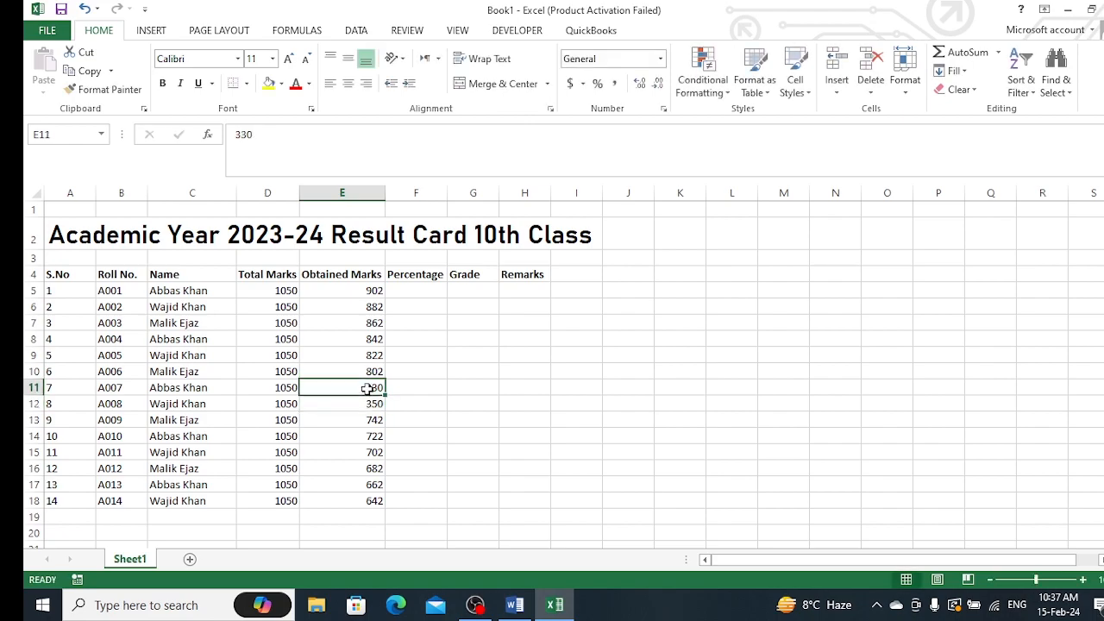
Change the obtained marks to 550 in E16 and 900 in E17
key(Down)
key(Down)
key(Down)
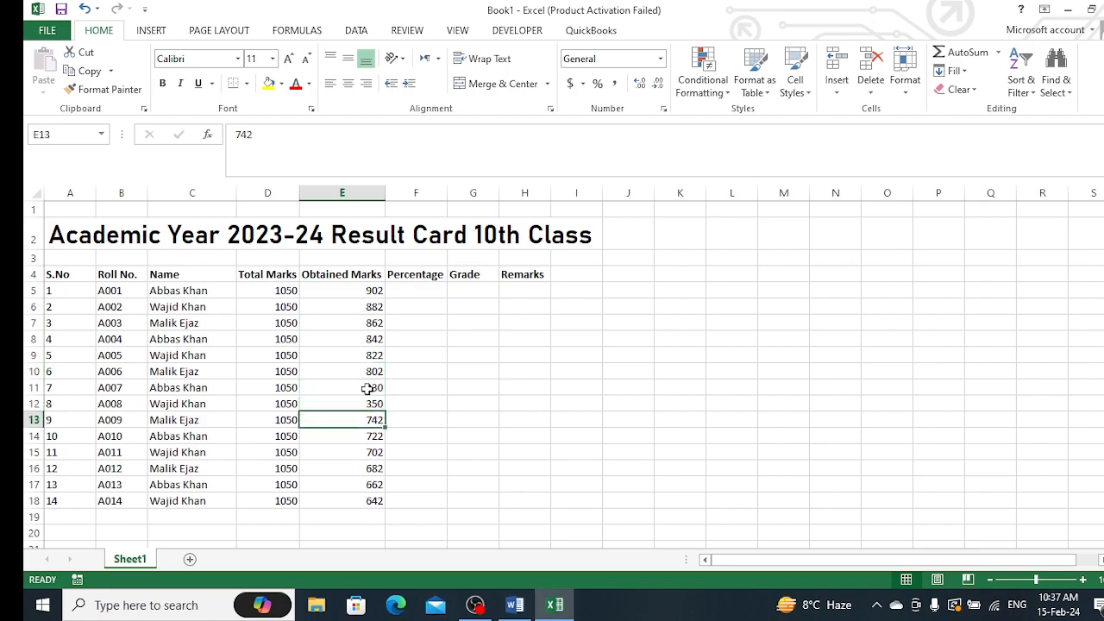
key(Down)
key(Down)
key(Down)
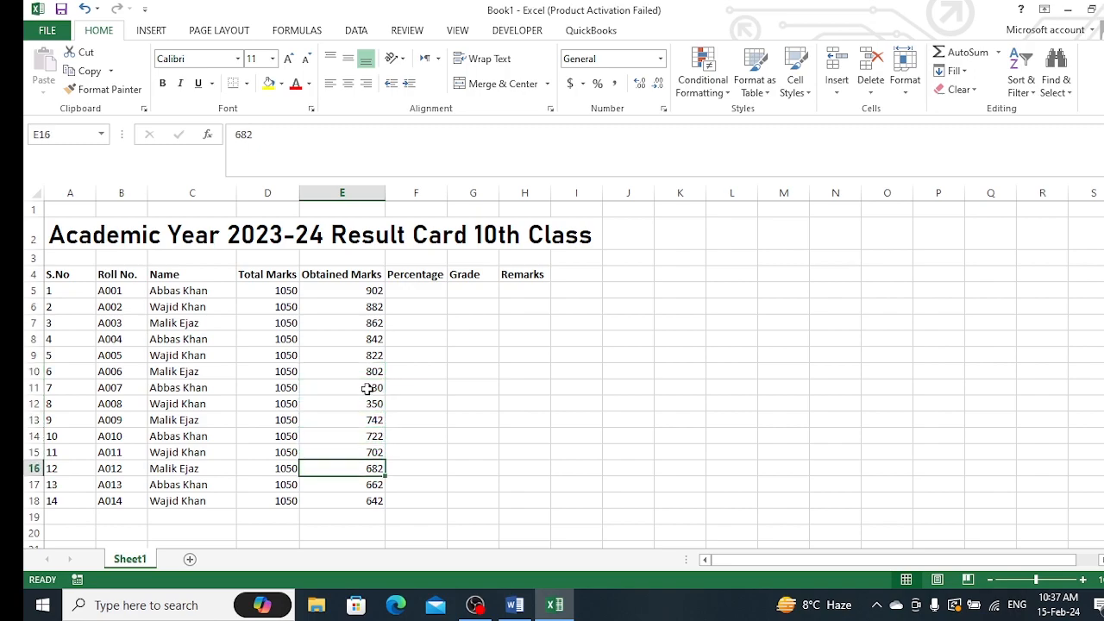
text(550)
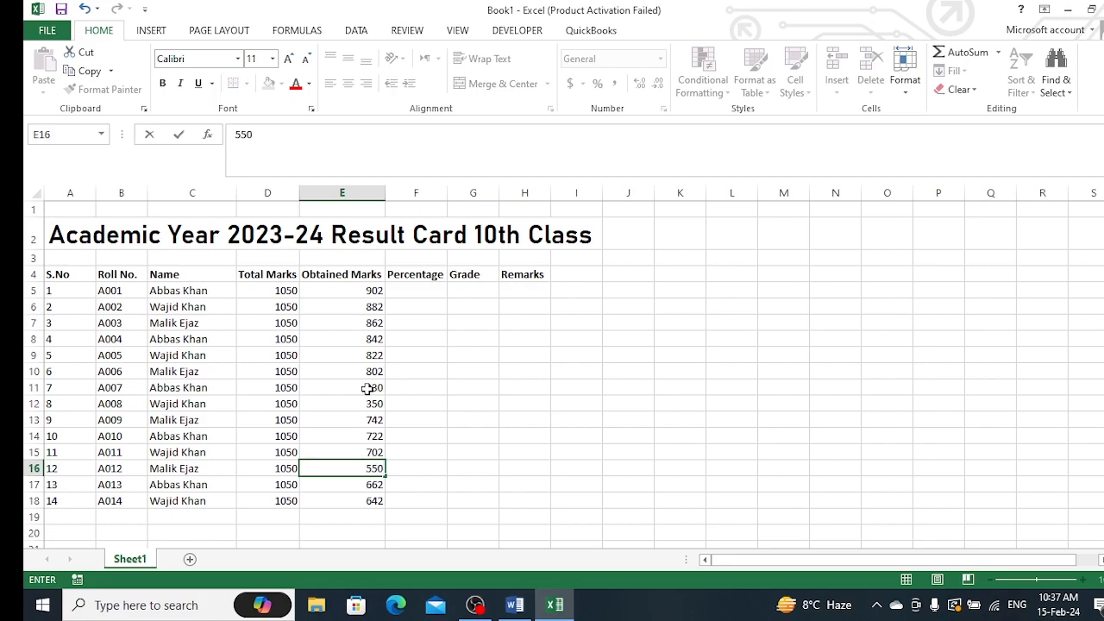
key(Return)
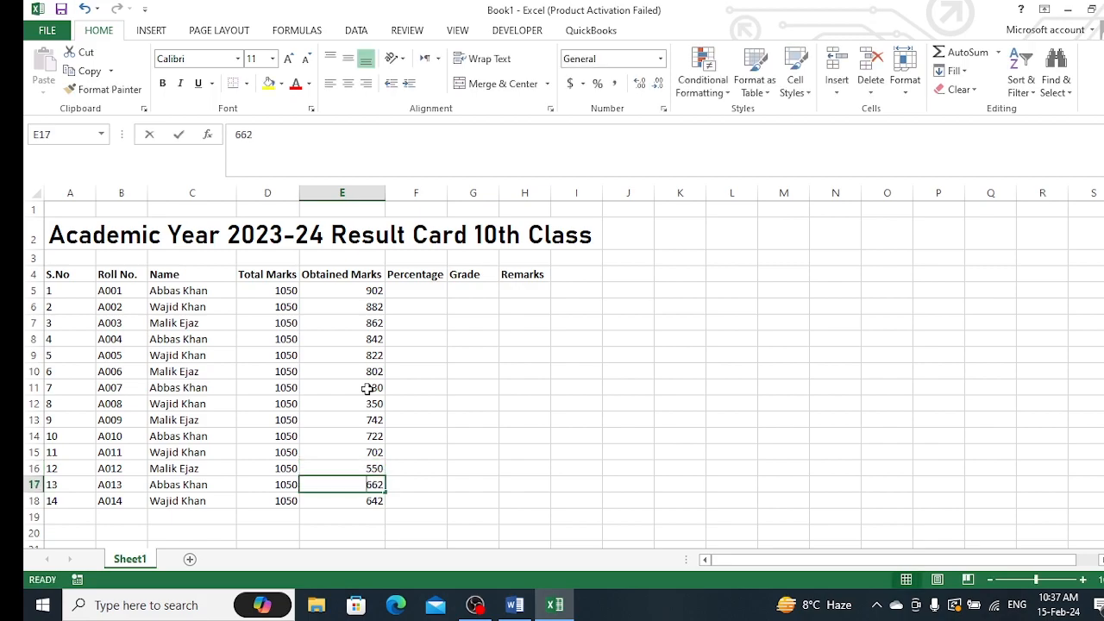
text(900)
key(Return)
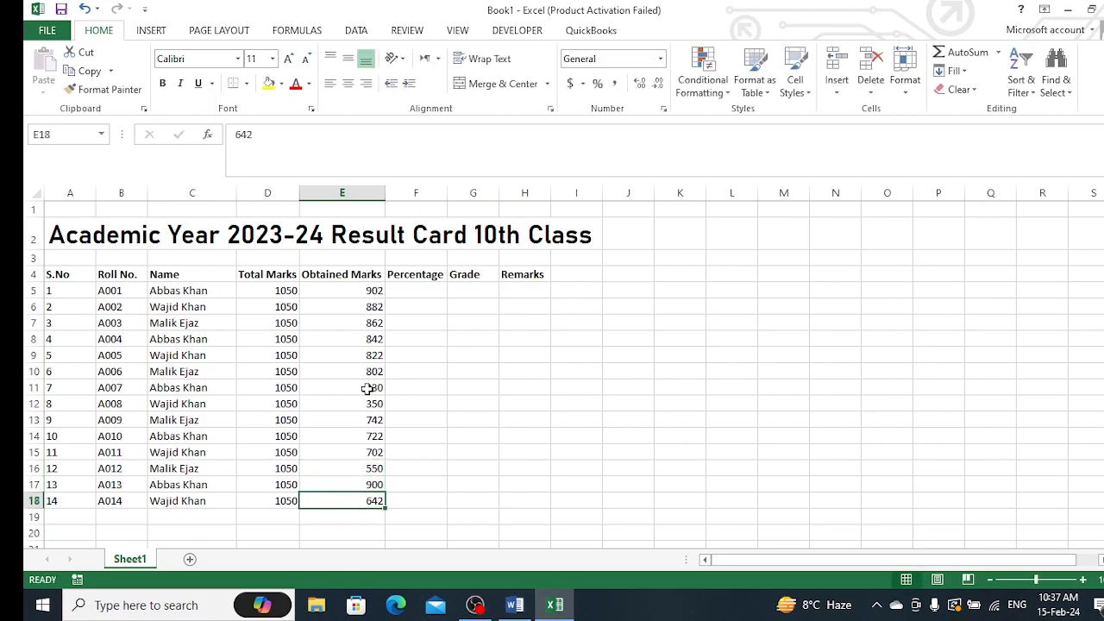
Change the obtained marks to 950 in E18 and 970 in E9
text(950)
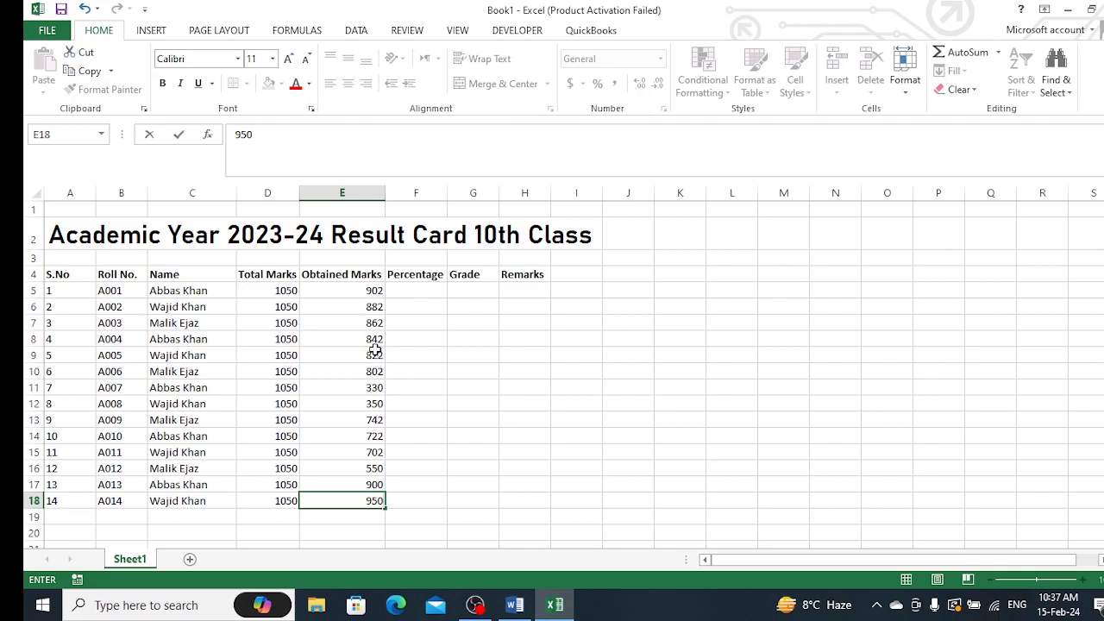
click(377, 354)
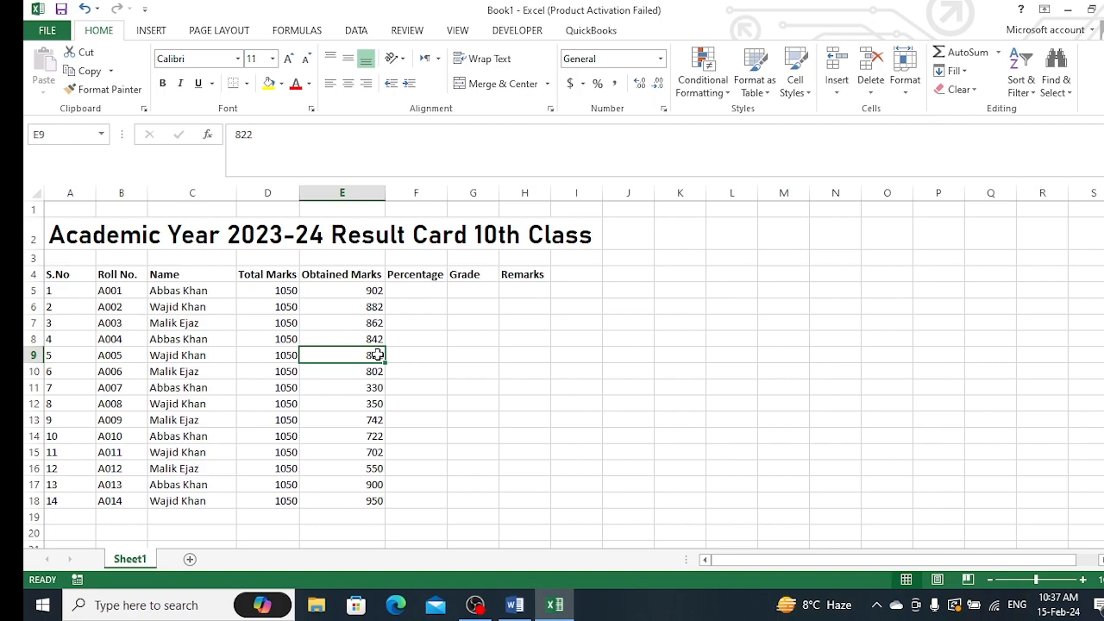
text(970)
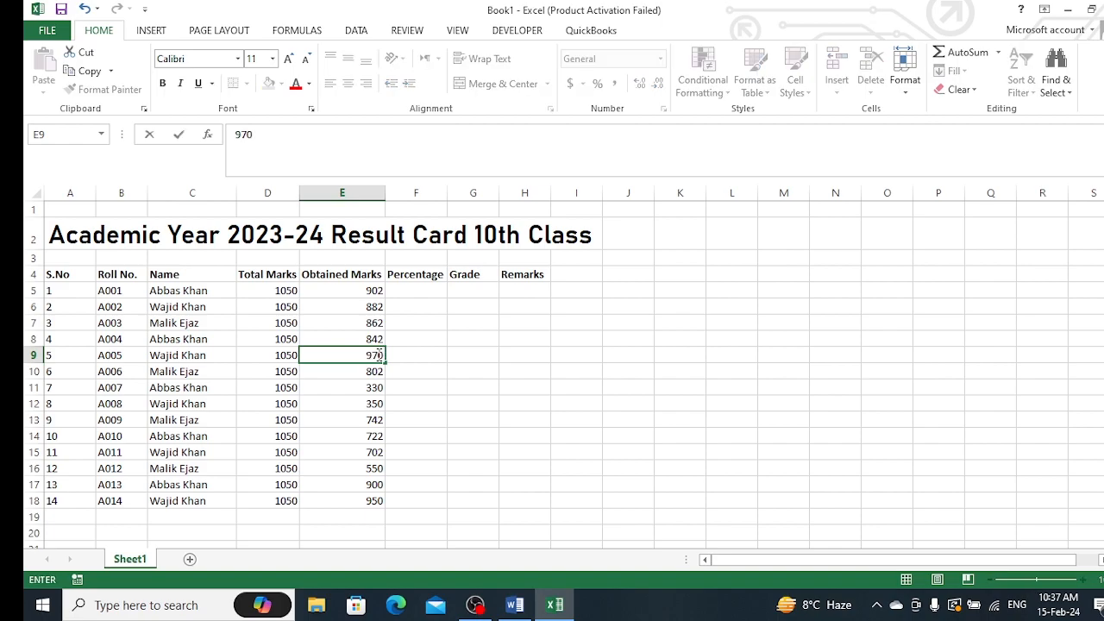
key(Return)
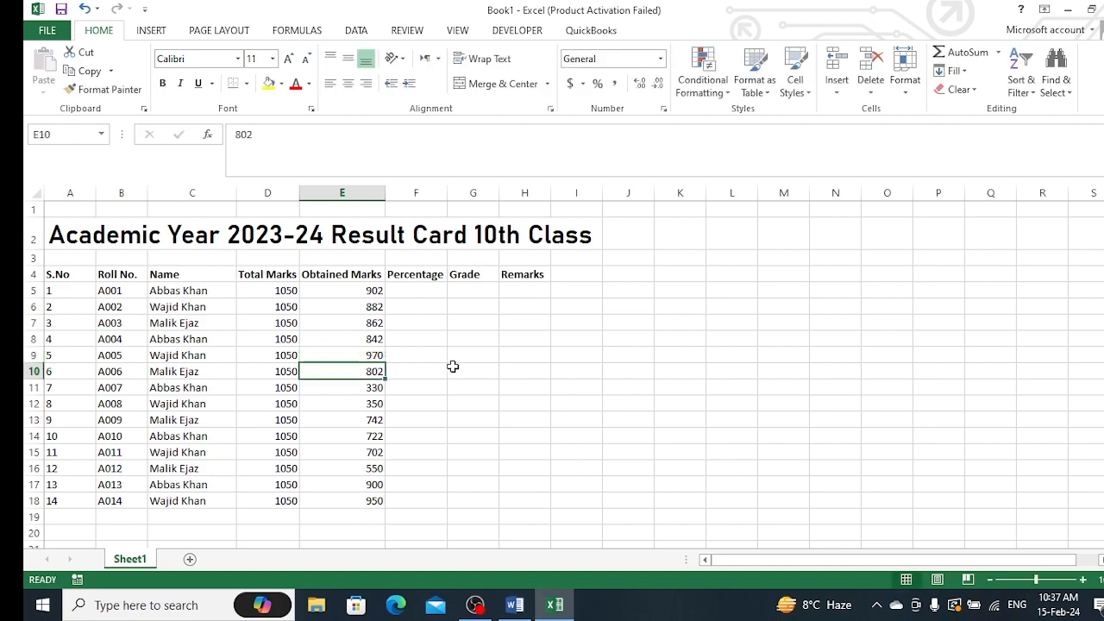
Calculate the percentage in F5 with the formula =E5/D5 and fill it down to row 18
click(453, 366)
click(430, 294)
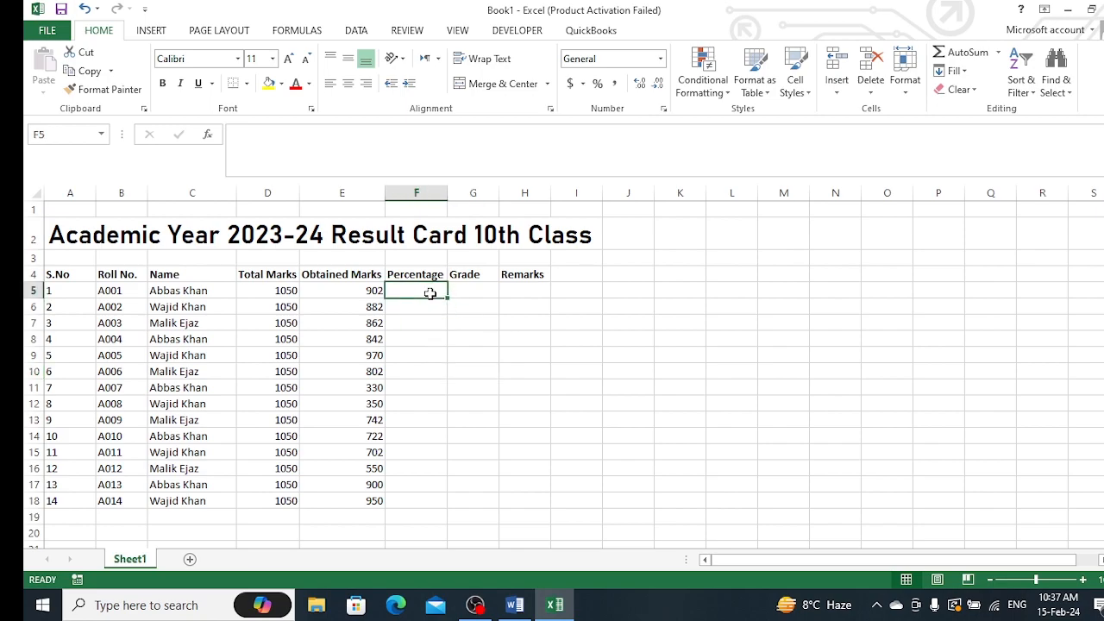
text(=)
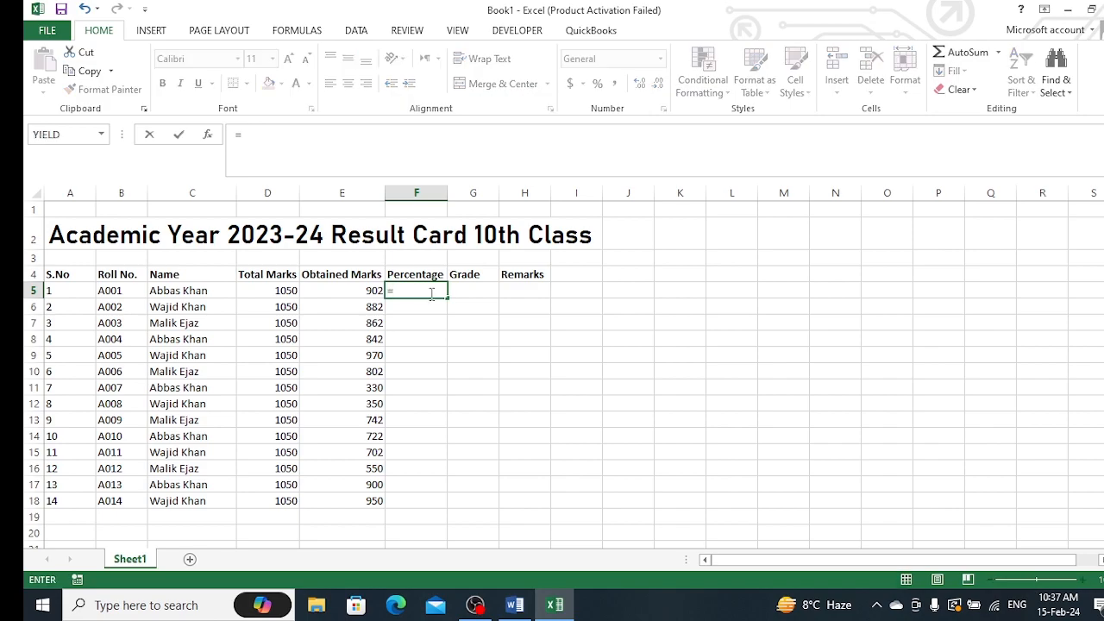
click(363, 291)
text(/)
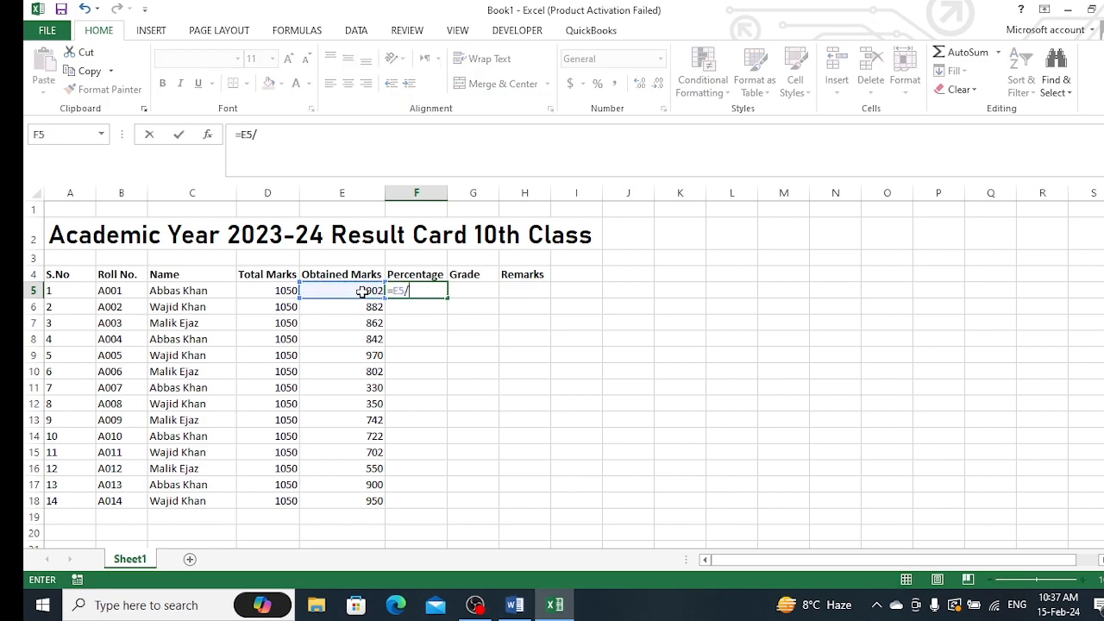
click(287, 292)
key(Return)
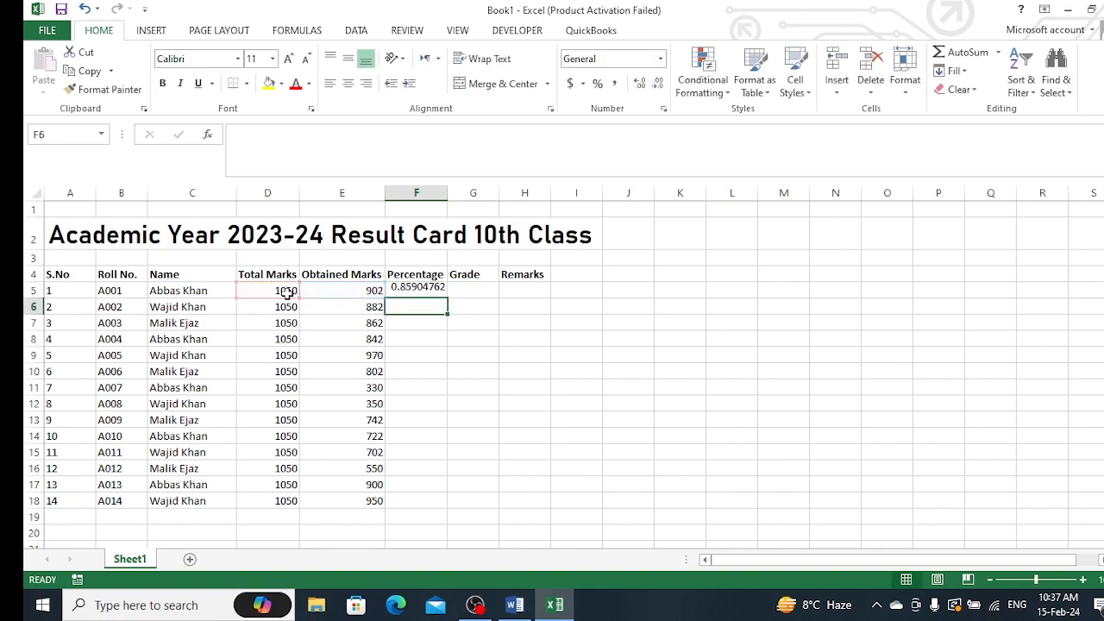
click(425, 290)
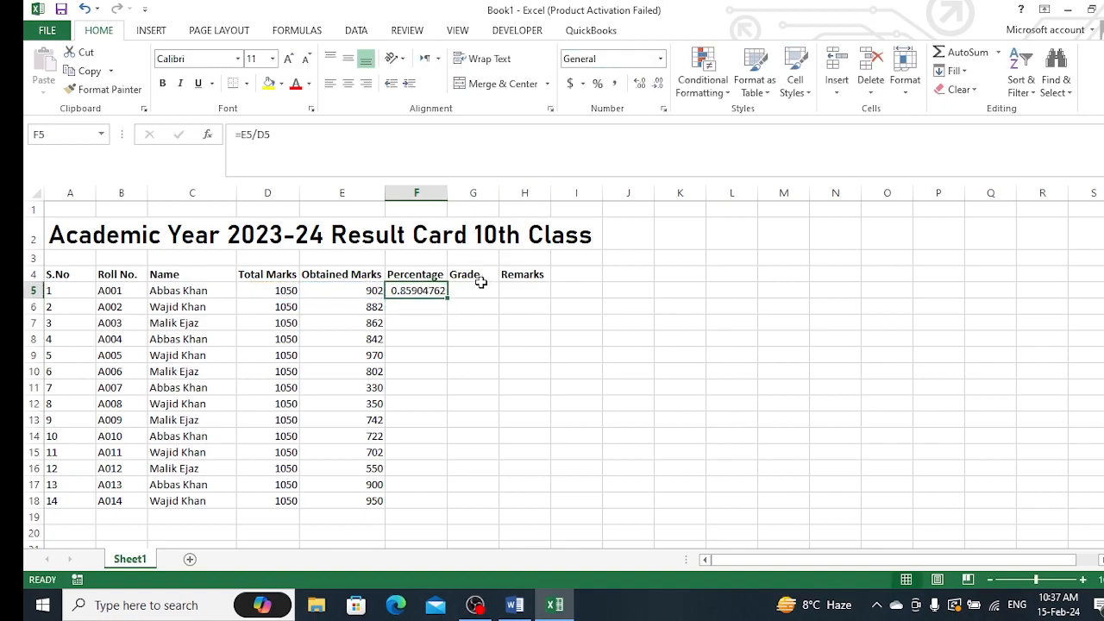
drag(448, 297, 456, 507)
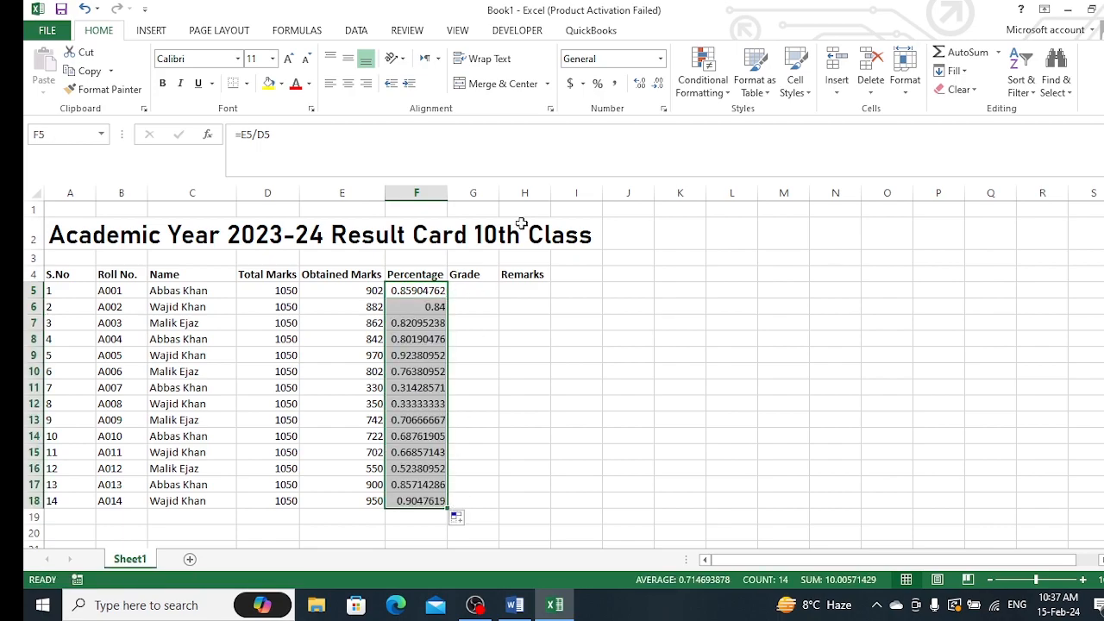
Format the Percentage column as Percentage with no decimal places
click(660, 59)
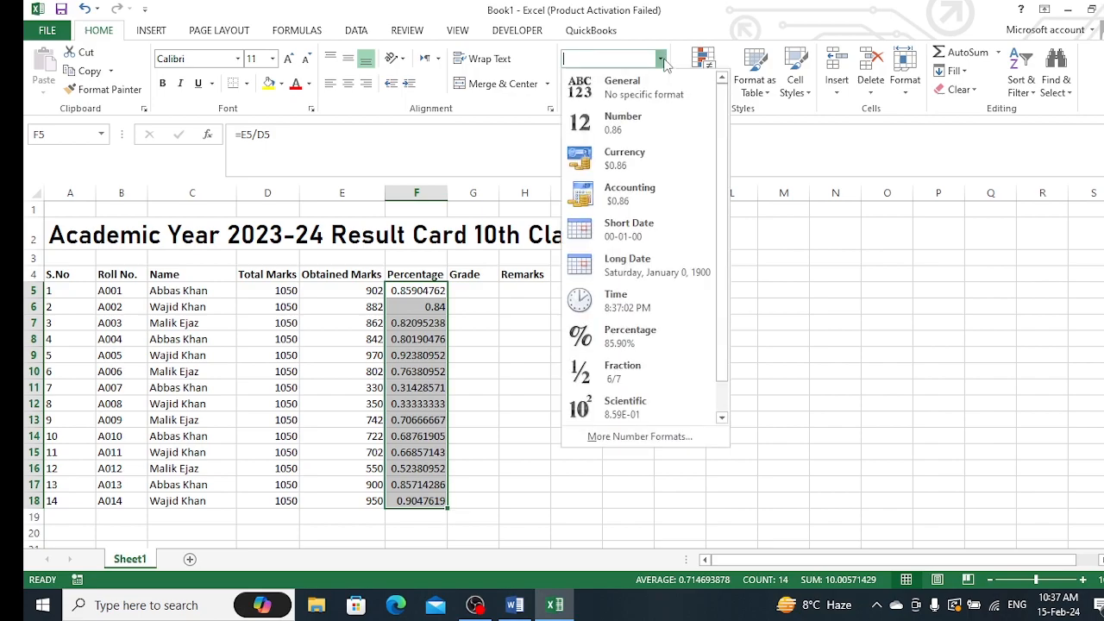
click(618, 348)
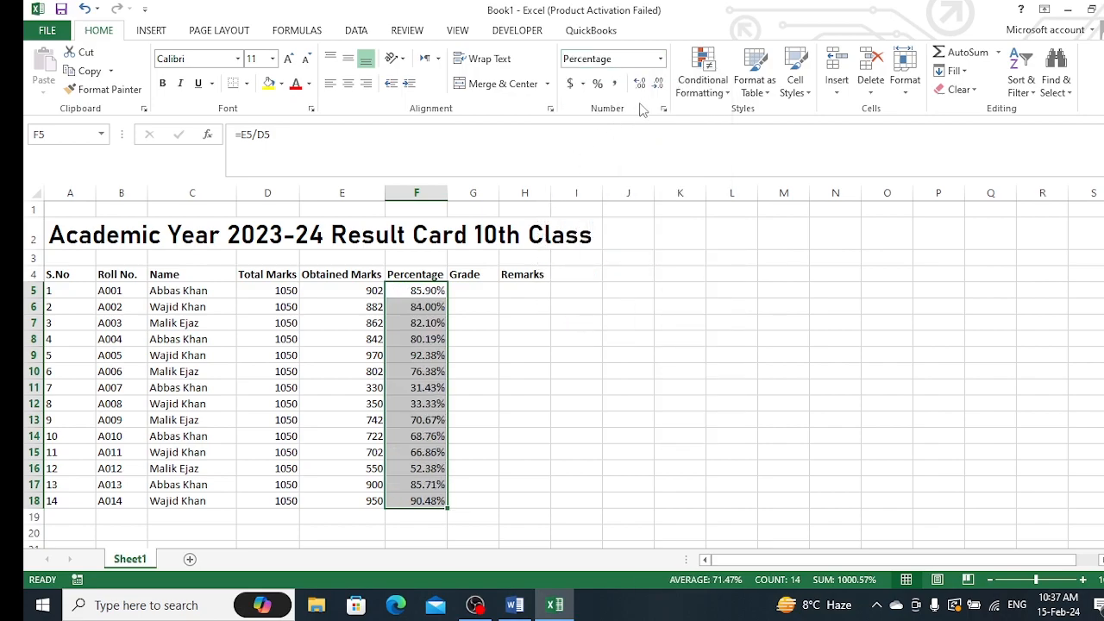
click(660, 84)
click(659, 84)
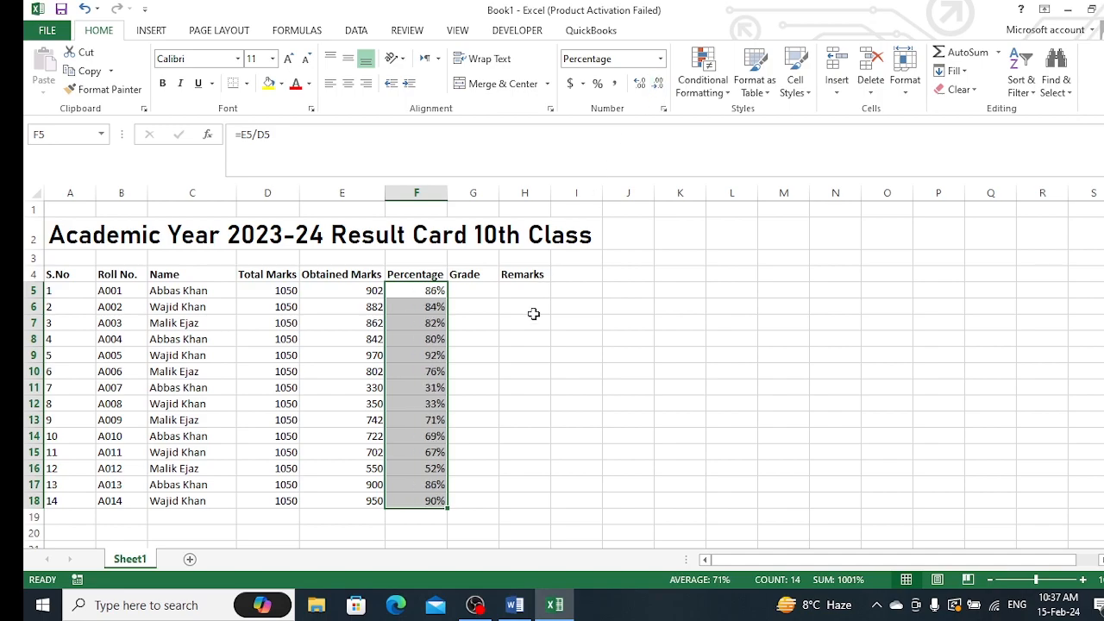
Widen the Grade column G
click(493, 294)
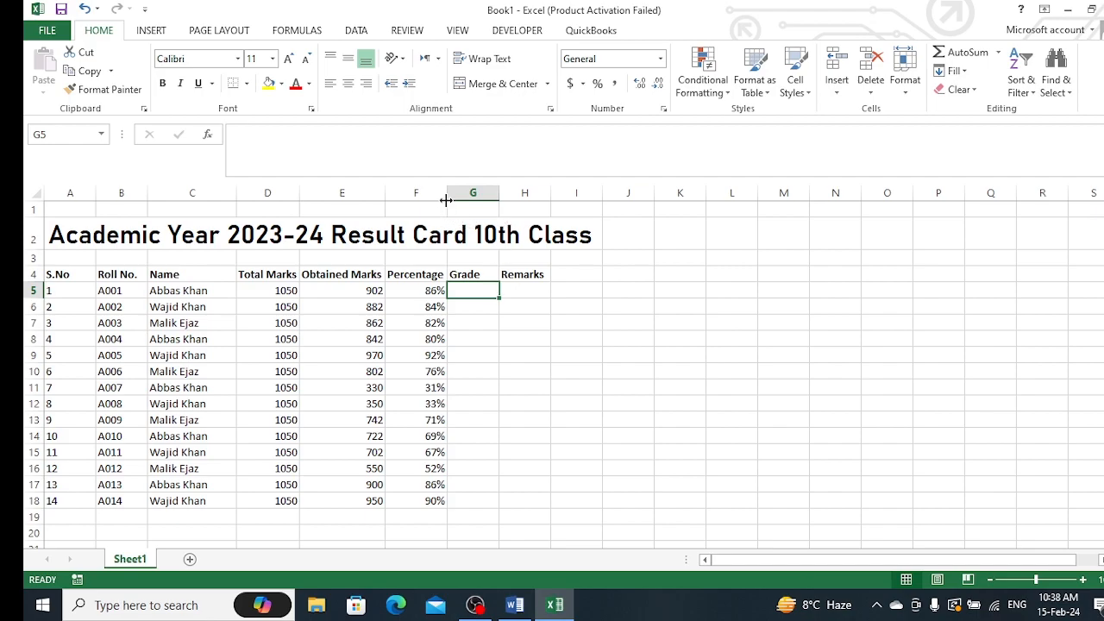
drag(446, 200, 647, 198)
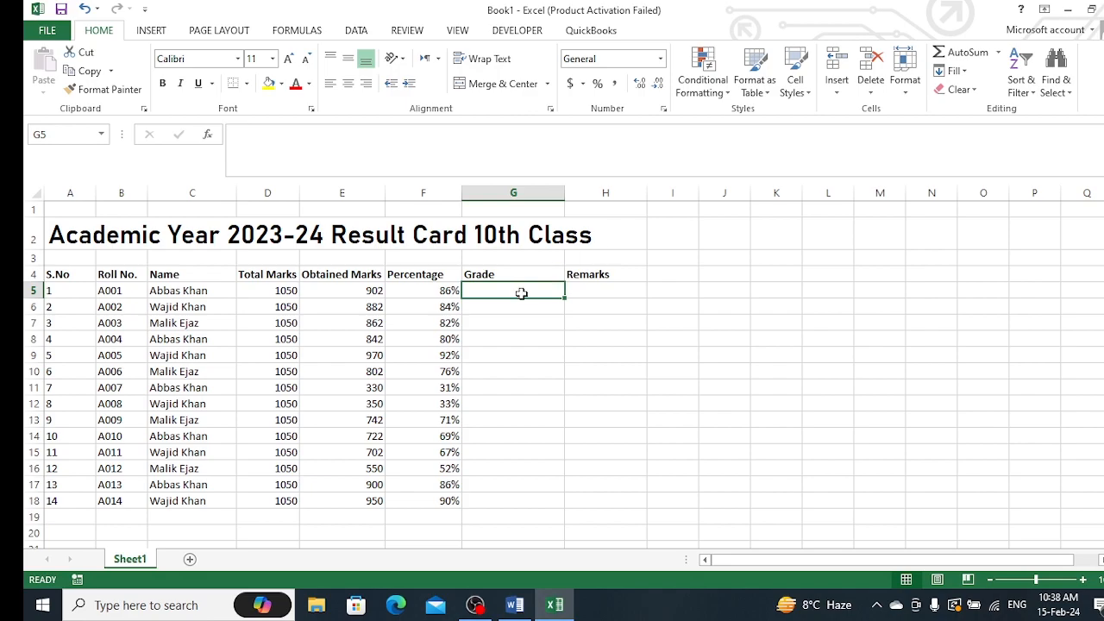
Start an IF formula in G5 testing whether F5 is at least 90%
text(=)
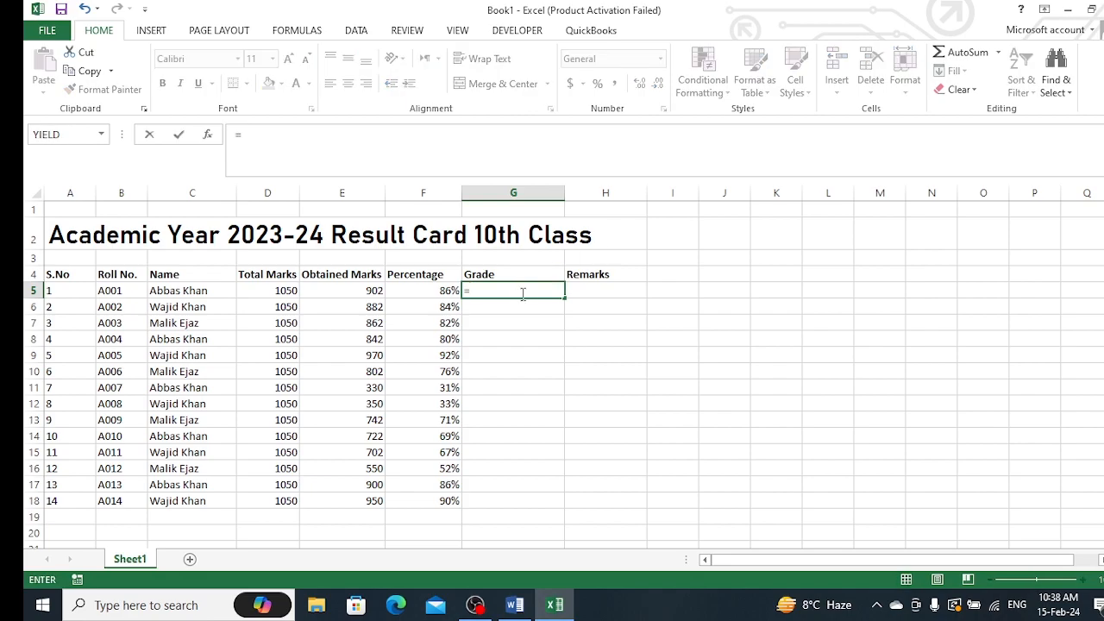
text(if)
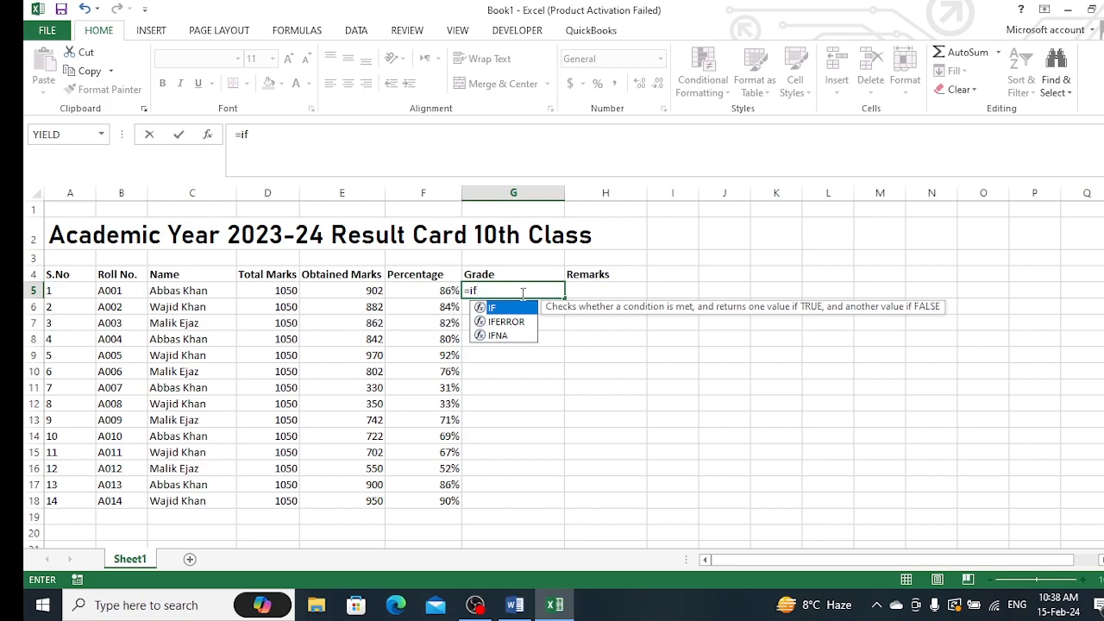
text(()
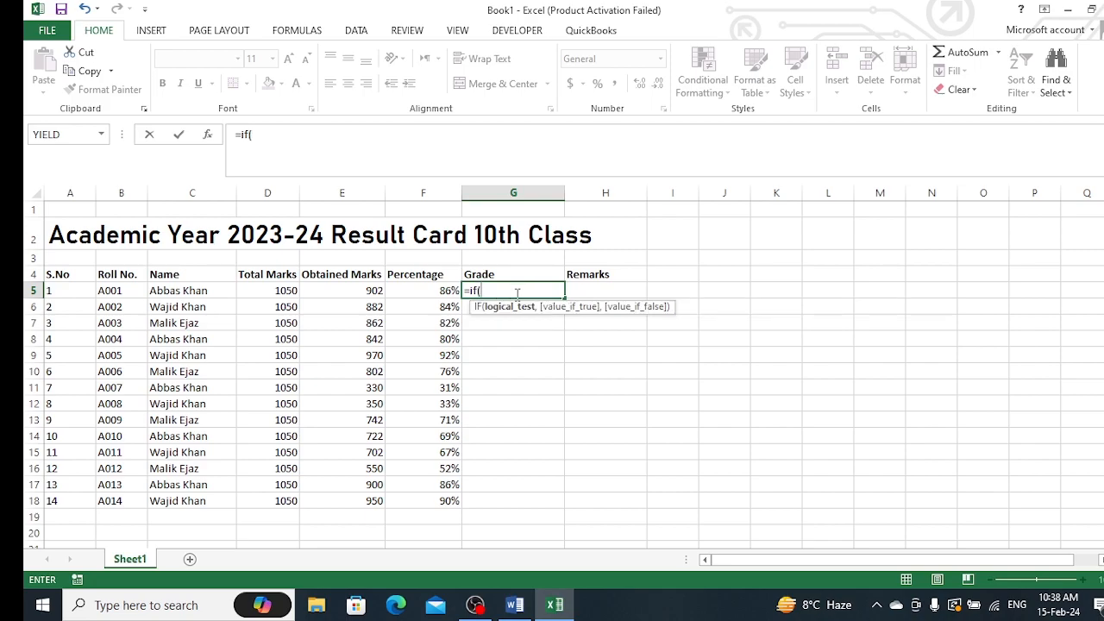
click(449, 291)
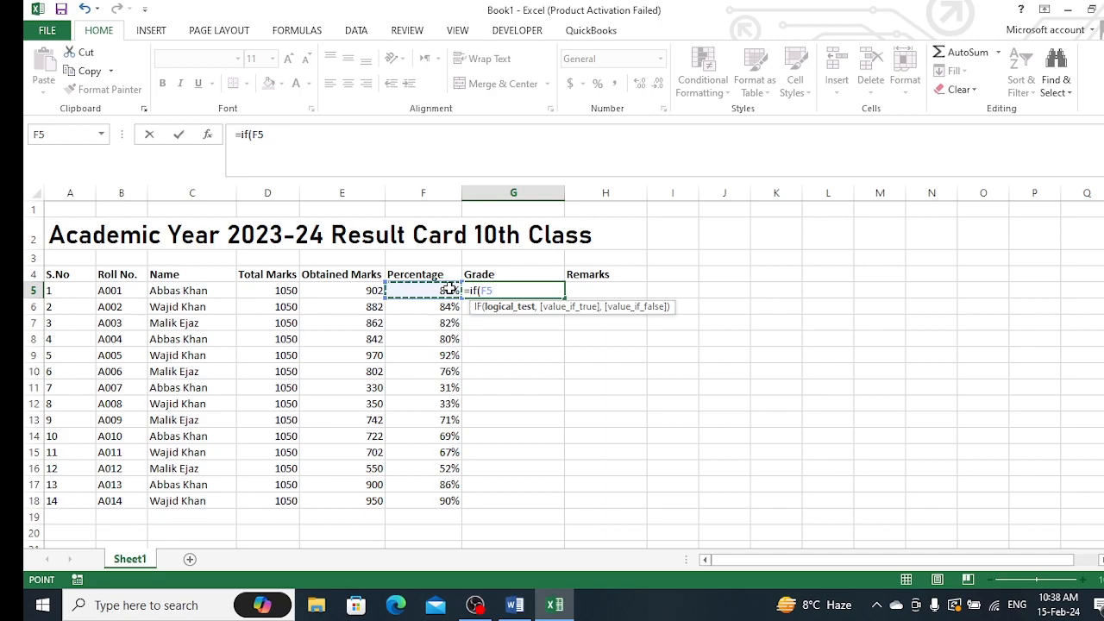
click(515, 604)
click(515, 605)
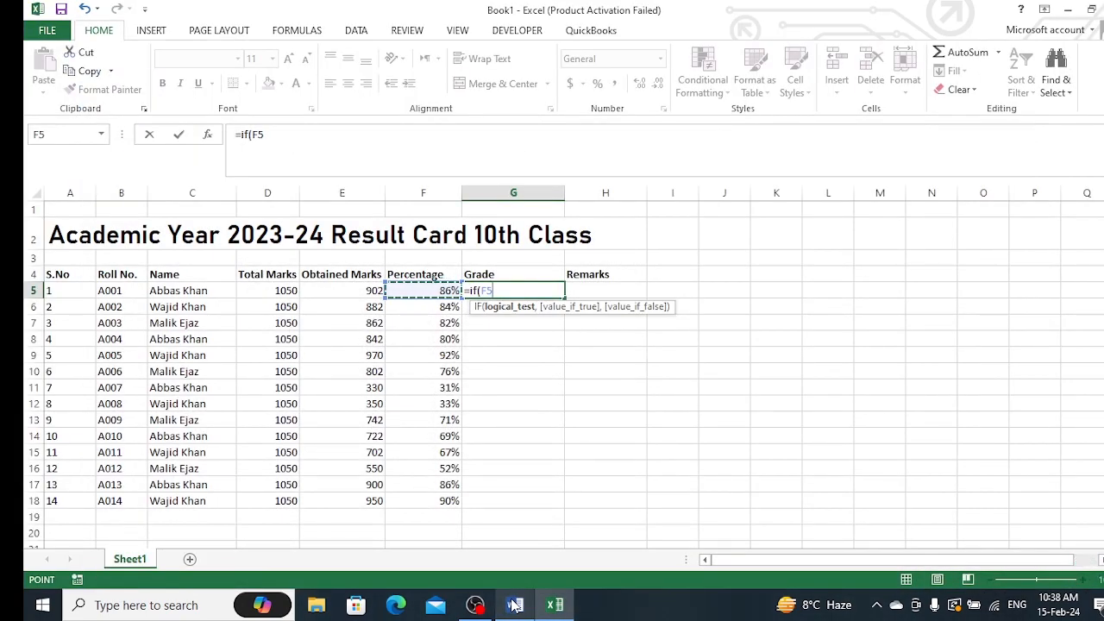
text(>=90)
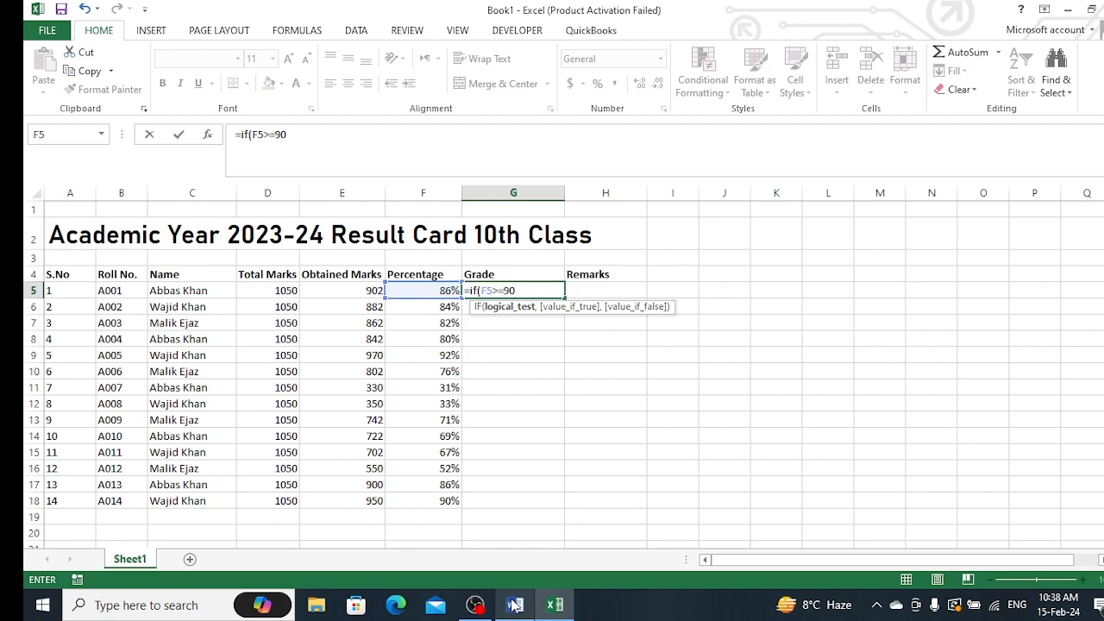
text(%,)
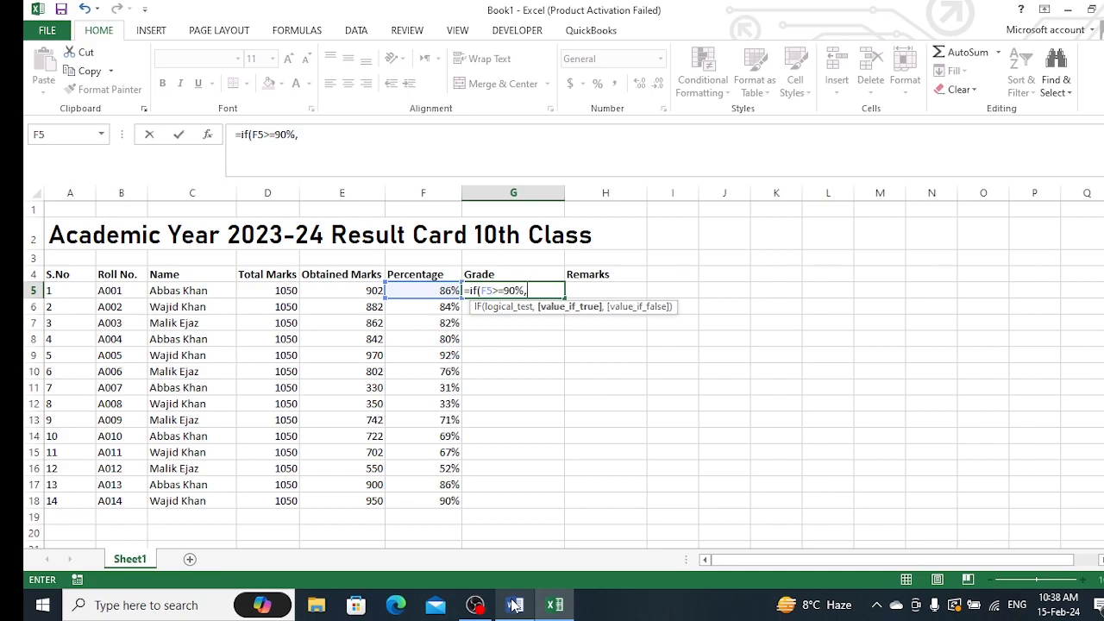
text(a)
Make "A" the first IF result and nest a second IF testing whether F5 is at least 80%
key(BackSpace)
text("A",)
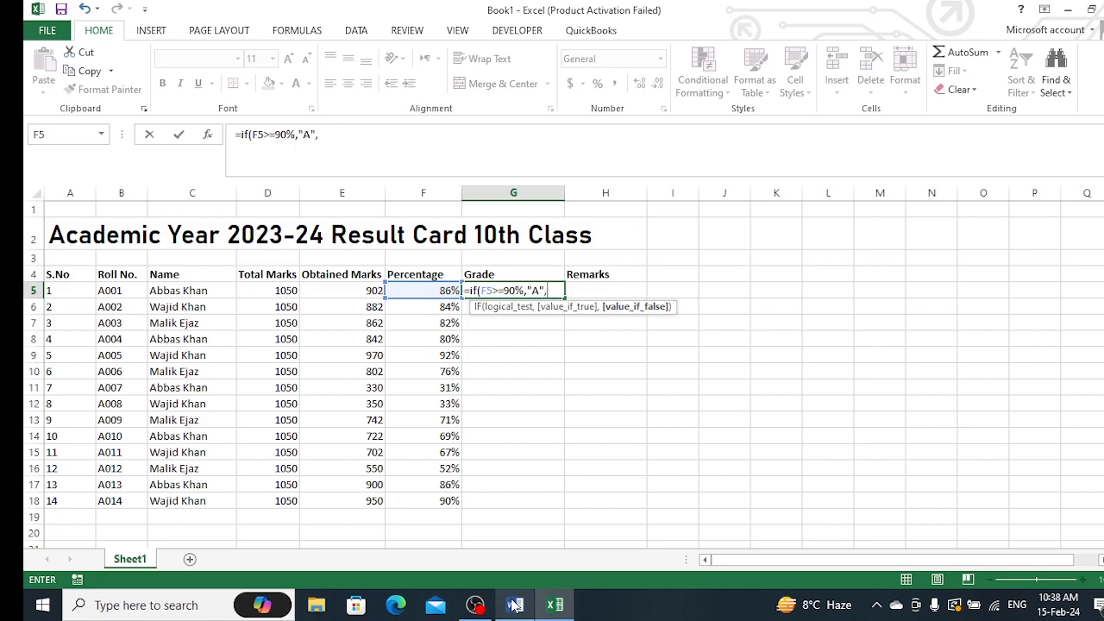
text(if)
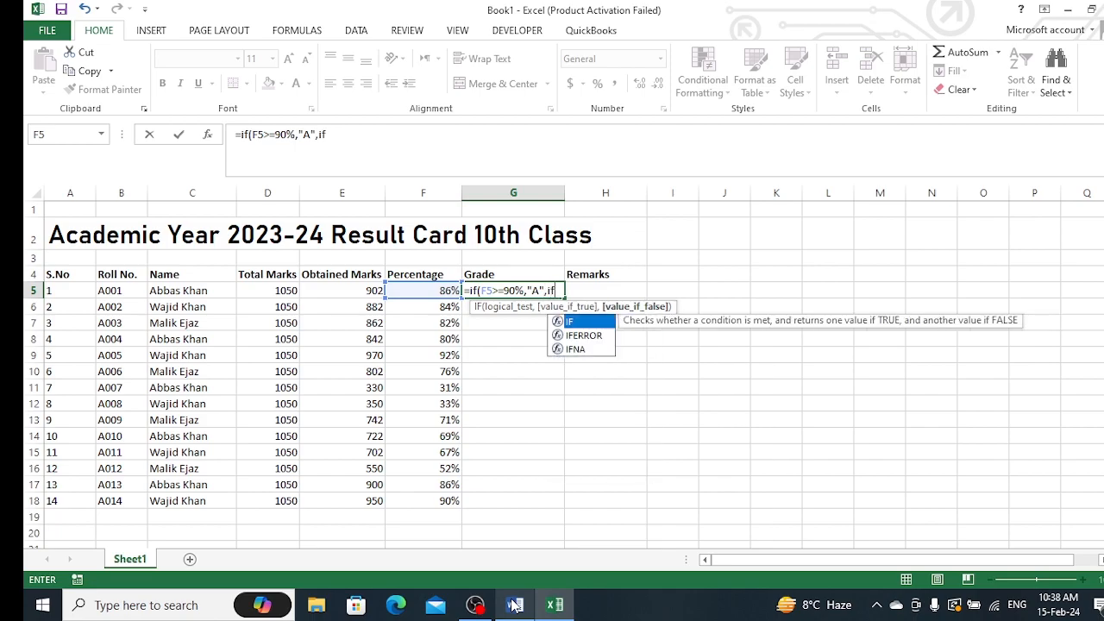
text(()
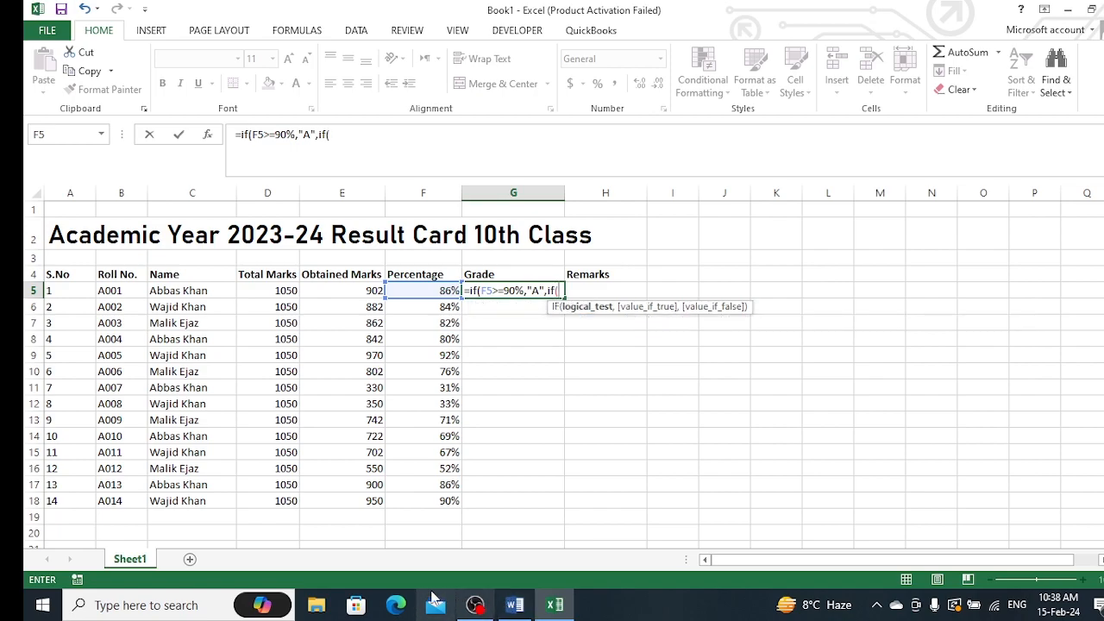
click(445, 293)
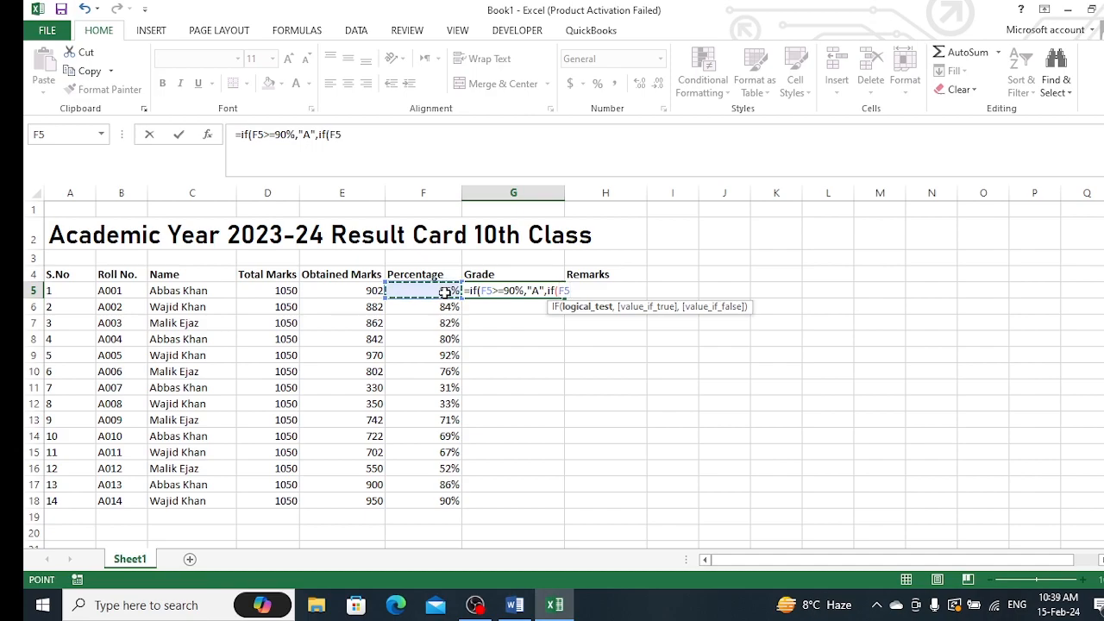
text(>=80%)
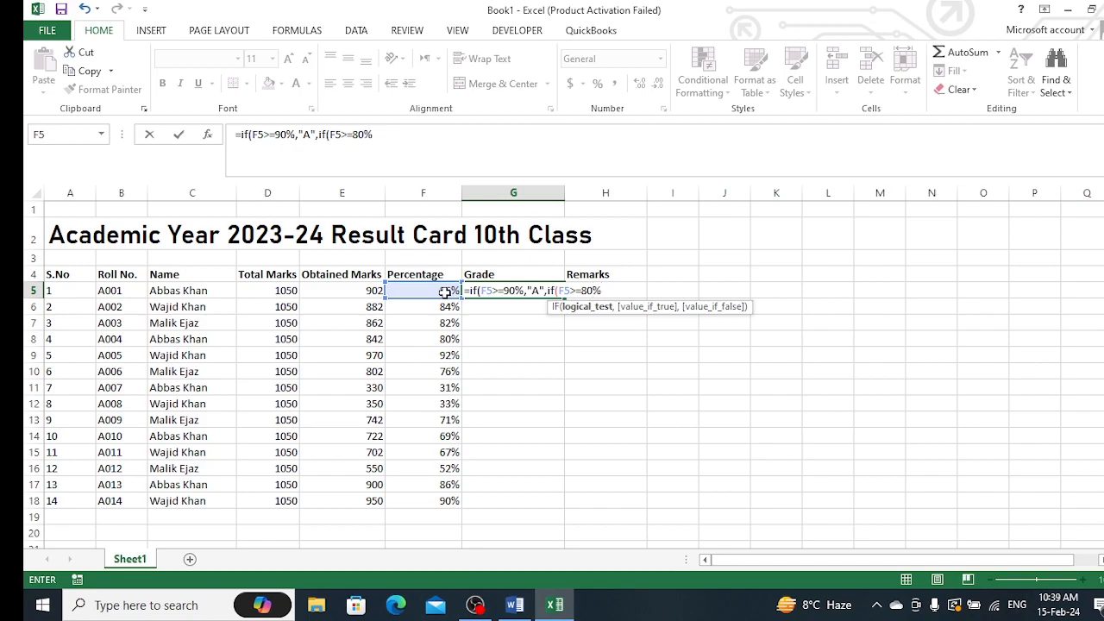
text(,"B)
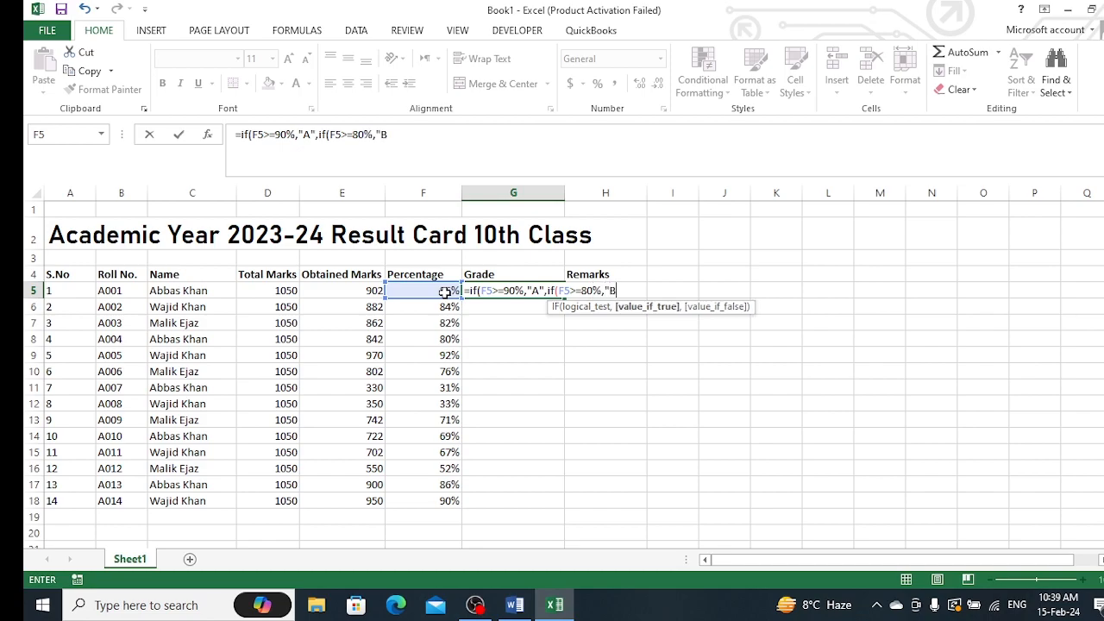
text(",if)
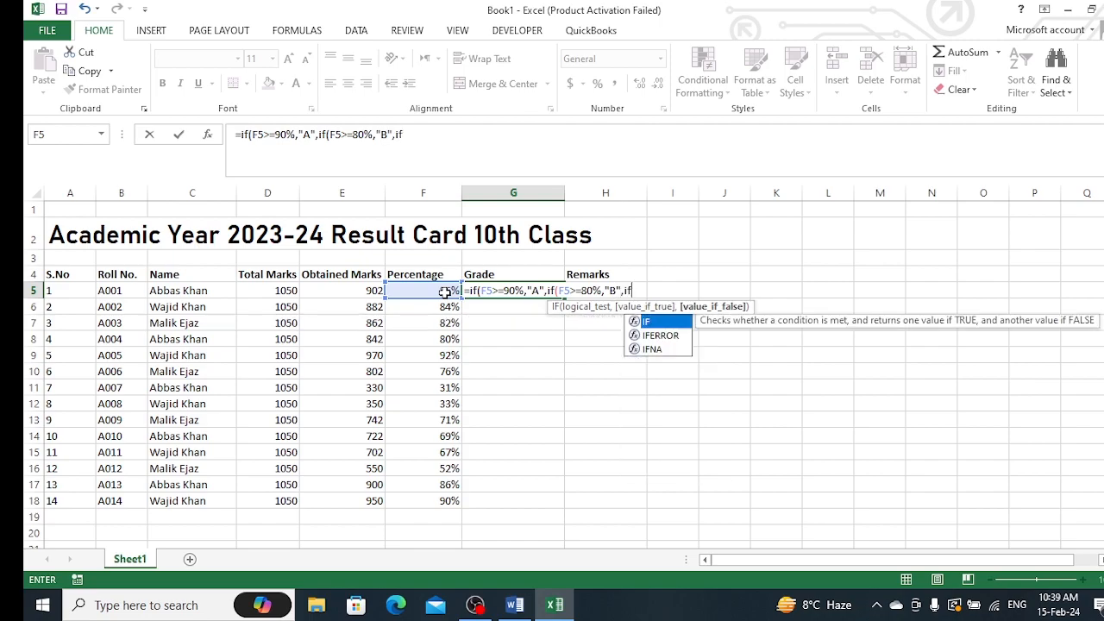
text(()
Test whether F5 is at least 70% in the third IF, returning "C"
click(444, 292)
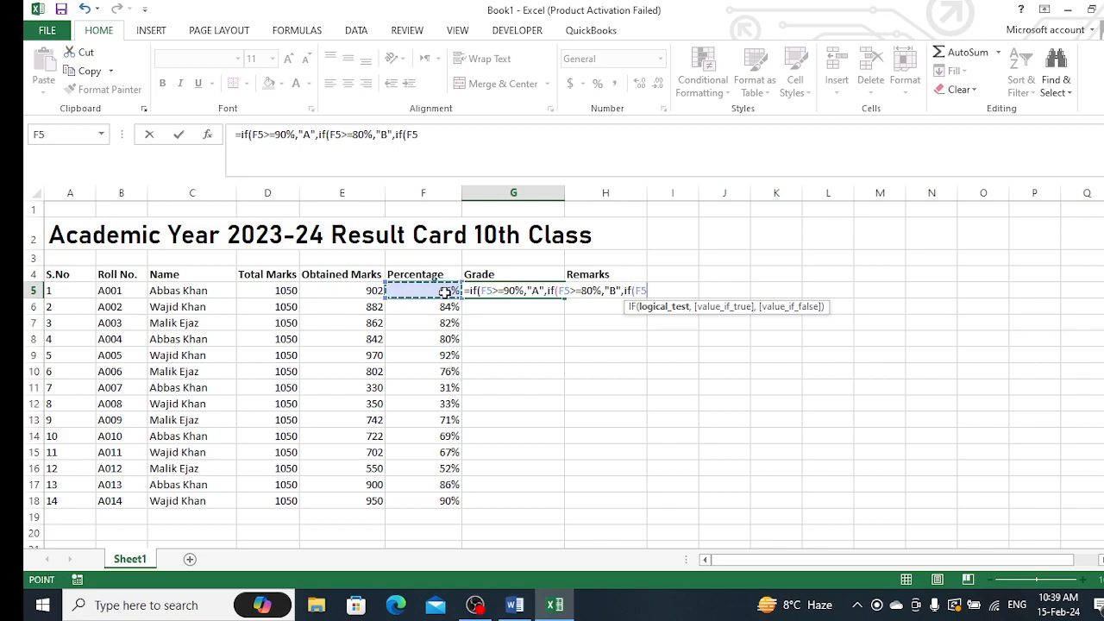
text(>=70)
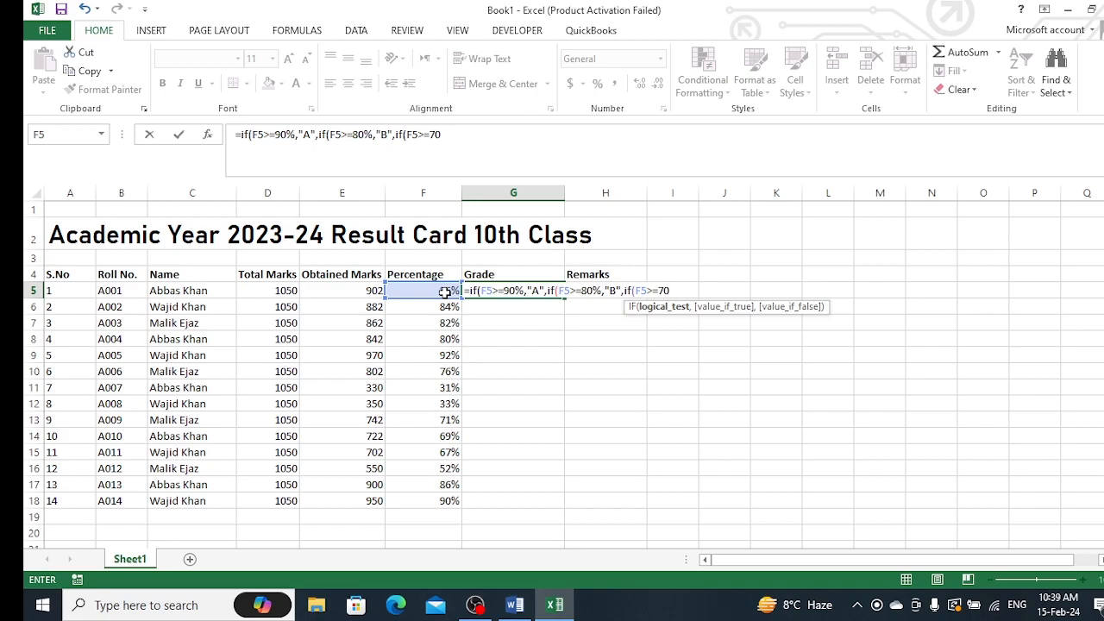
text(%,"C",)
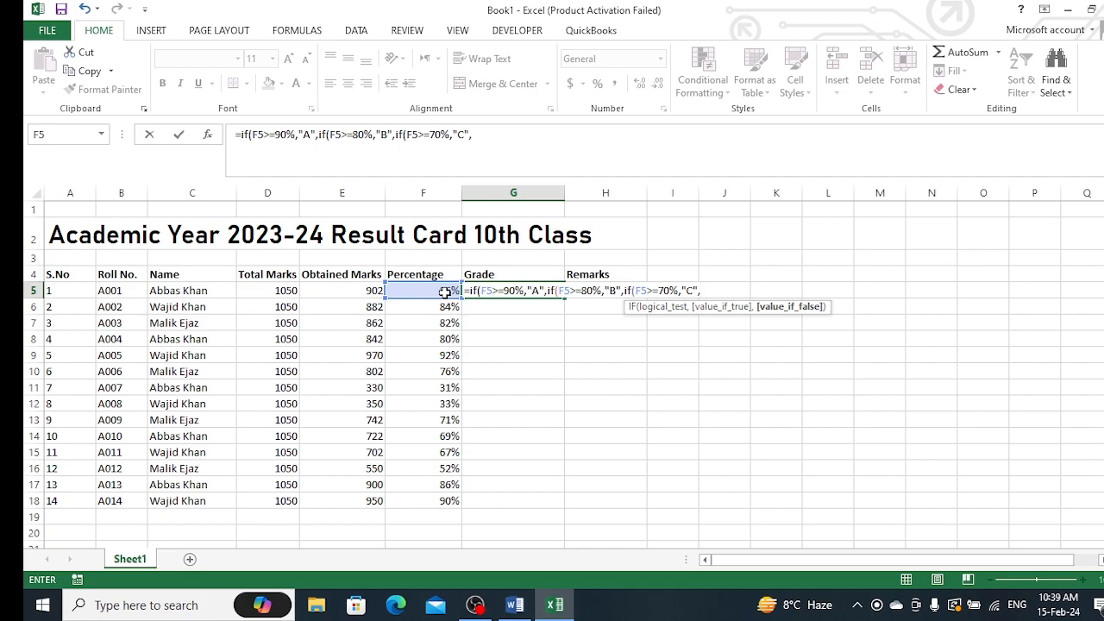
text(if)
Add a fourth nested IF testing whether F5 is at least 60, returning "D"
key(Return)
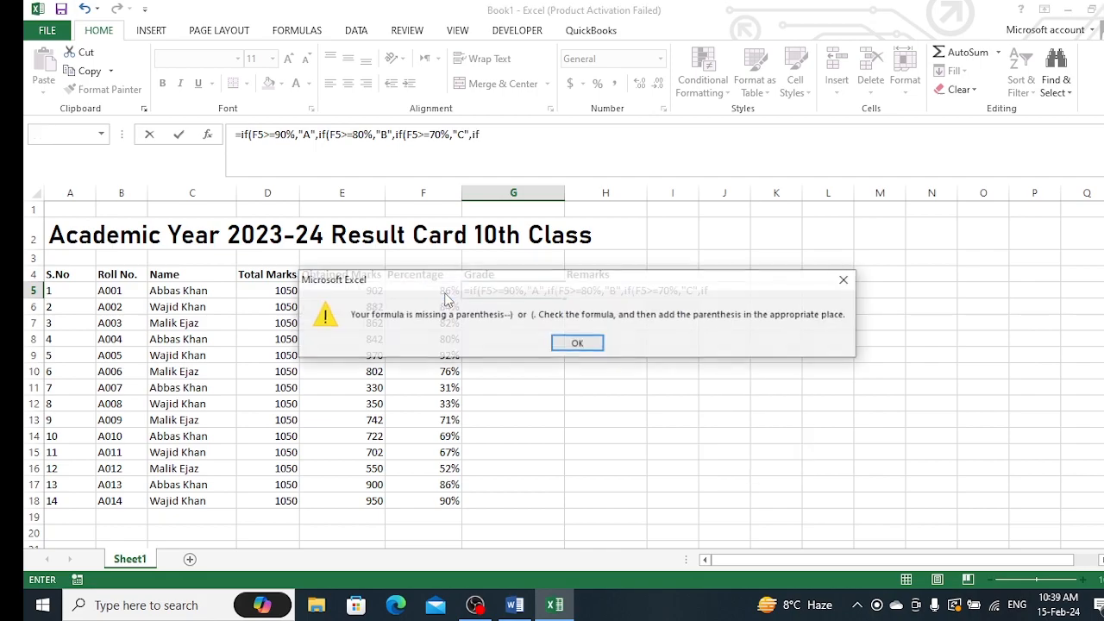
click(578, 342)
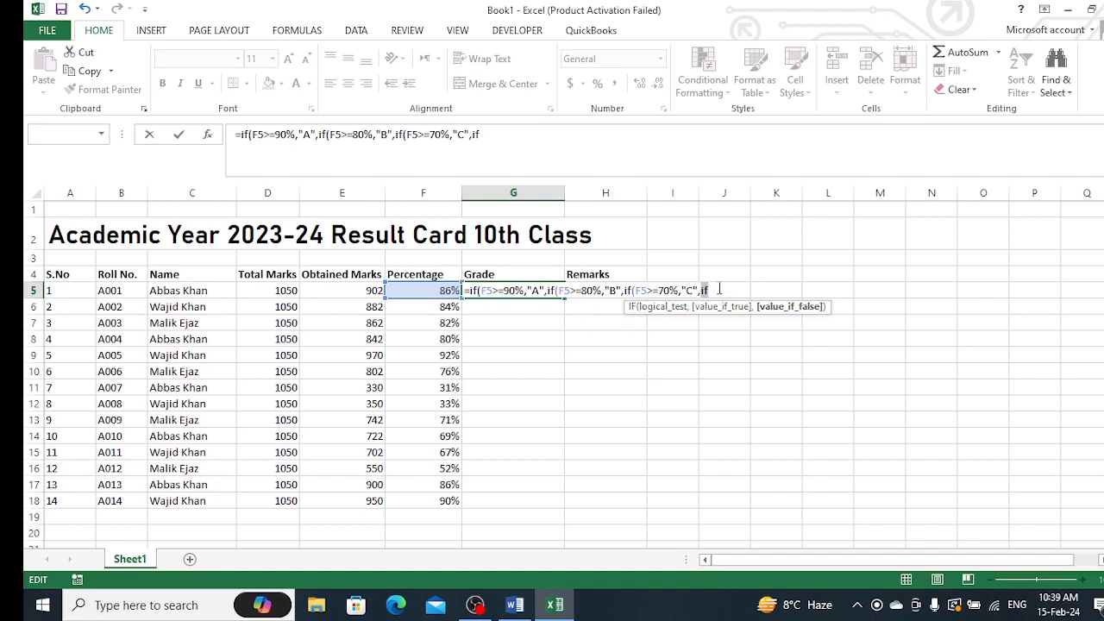
text(()
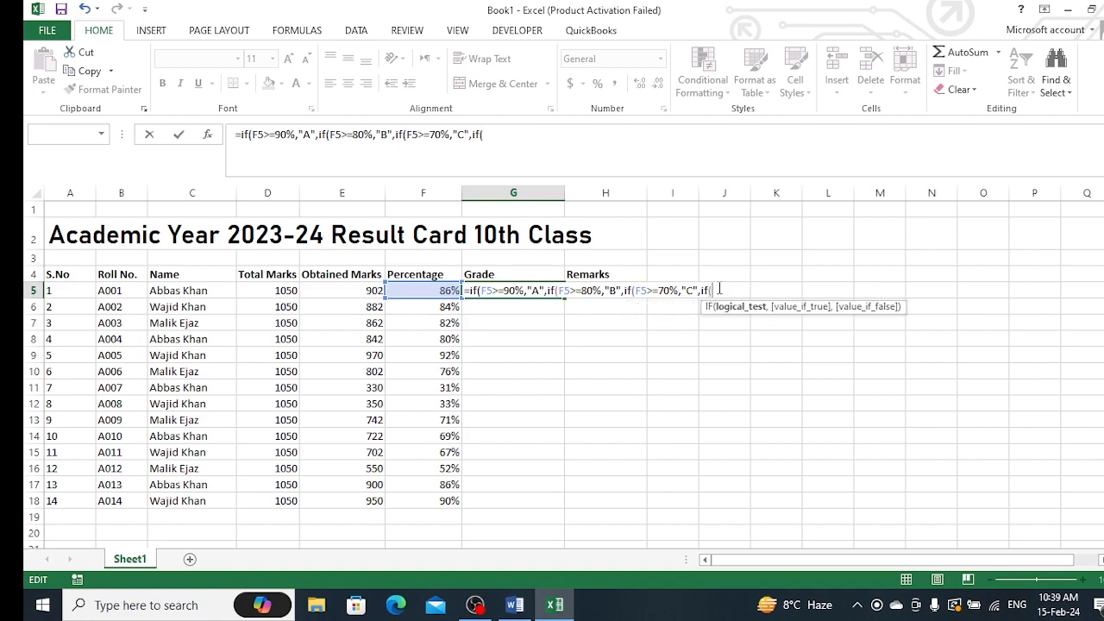
click(440, 291)
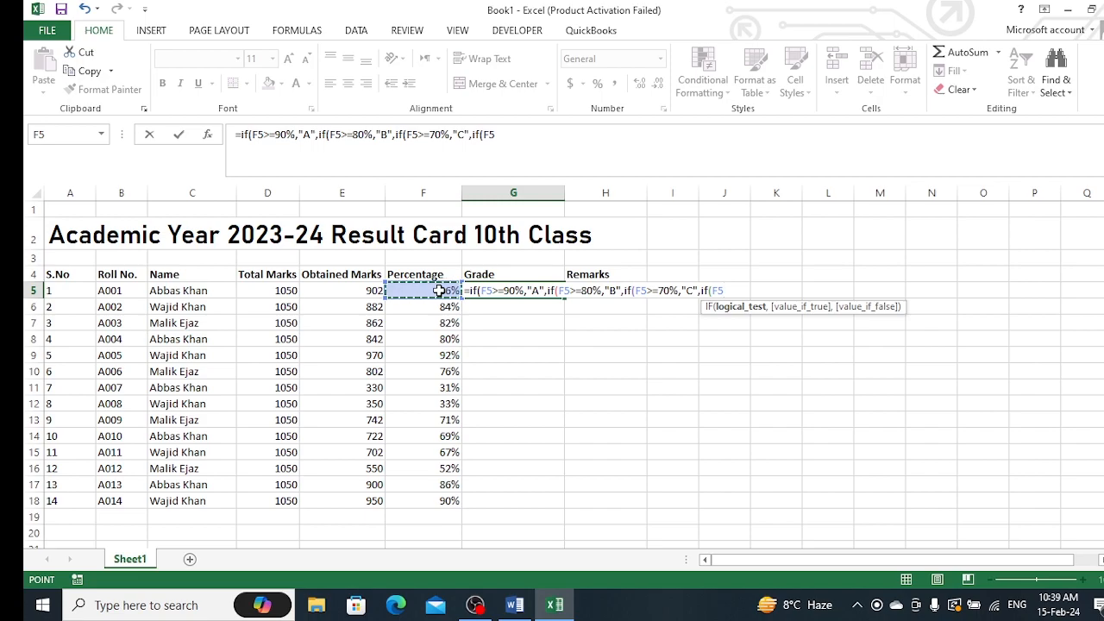
text(>=60,)
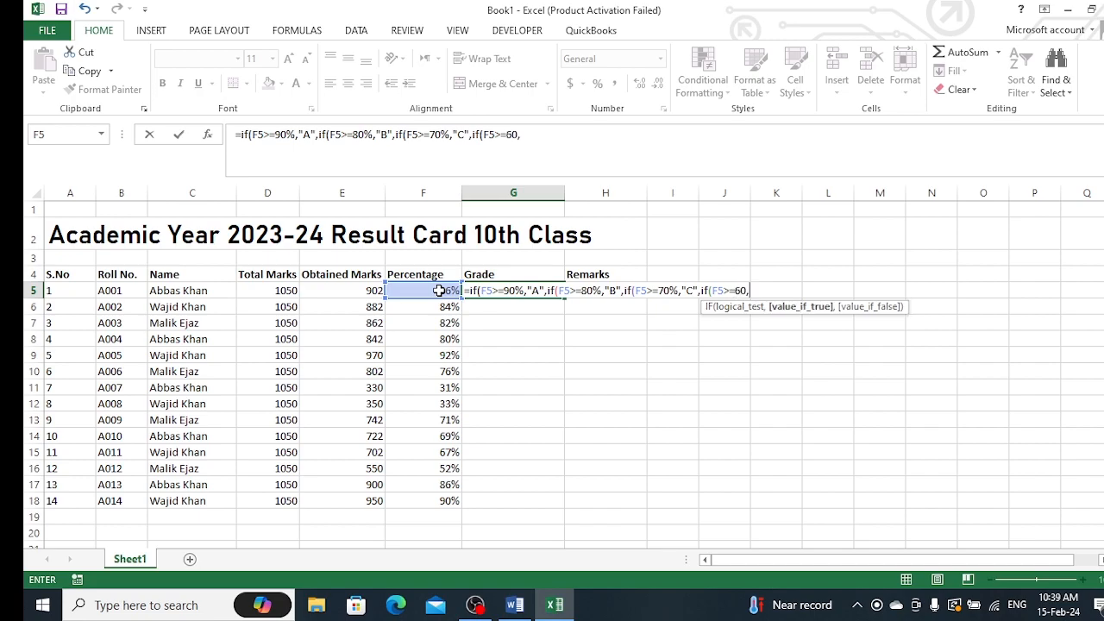
text("D",)
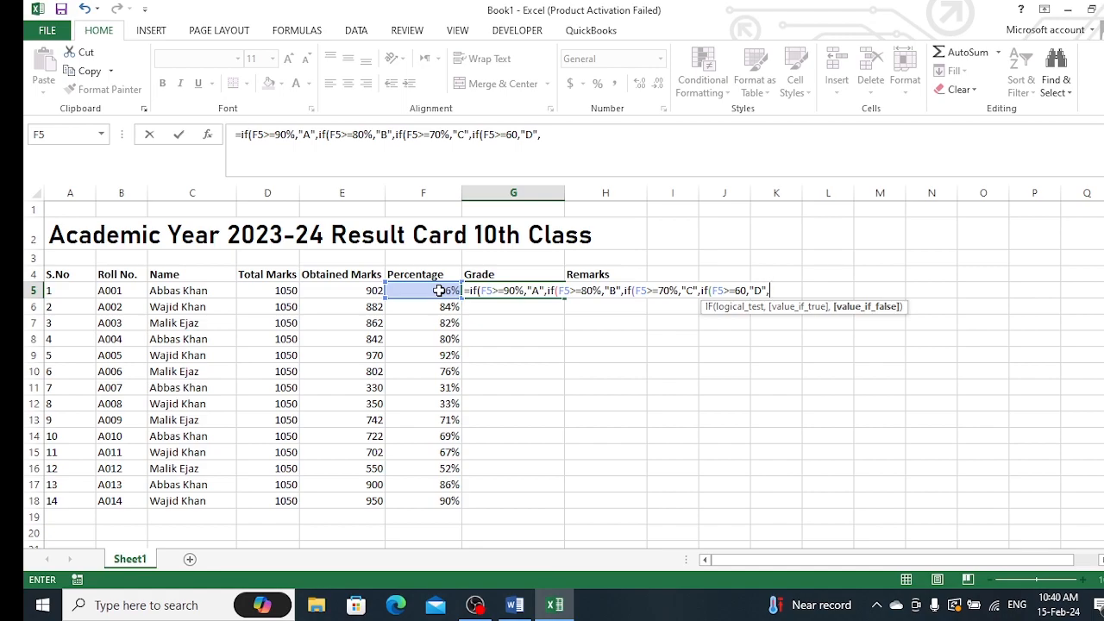
Add a fifth nested IF returning "Pass" when F5 is at most 60% and "Fail" otherwise
text(if)
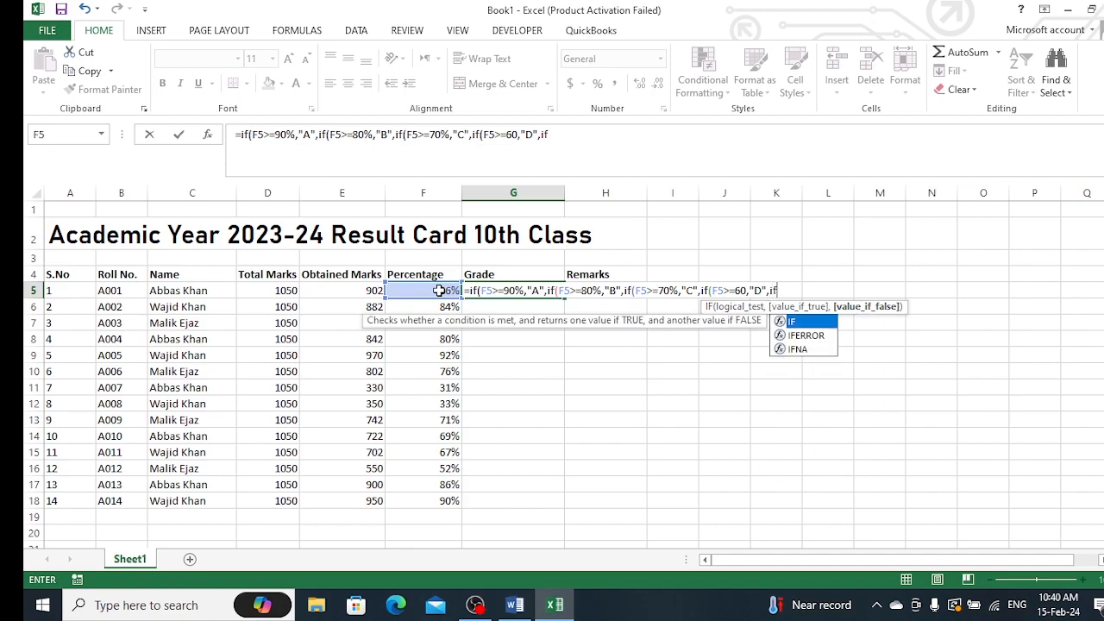
text(()
click(439, 291)
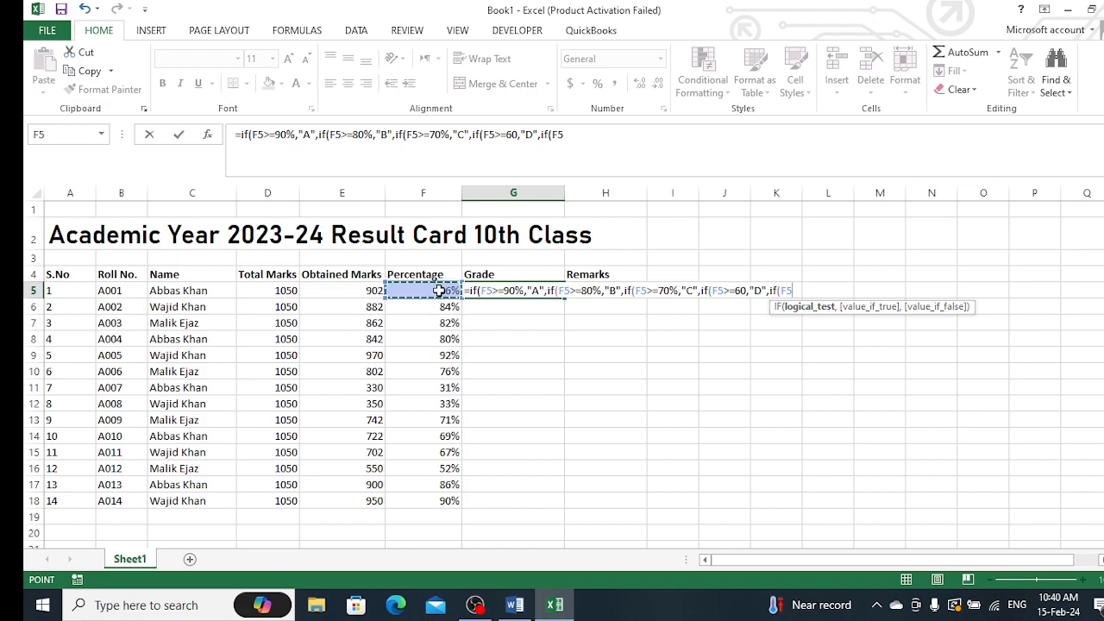
text(<)
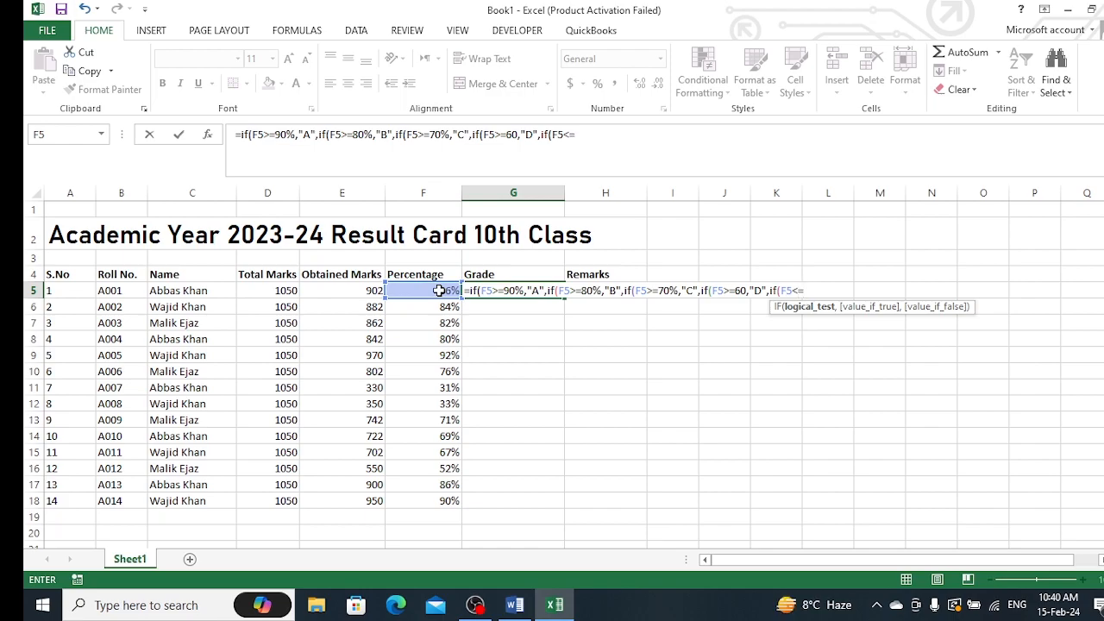
text(=60%)
text(,)
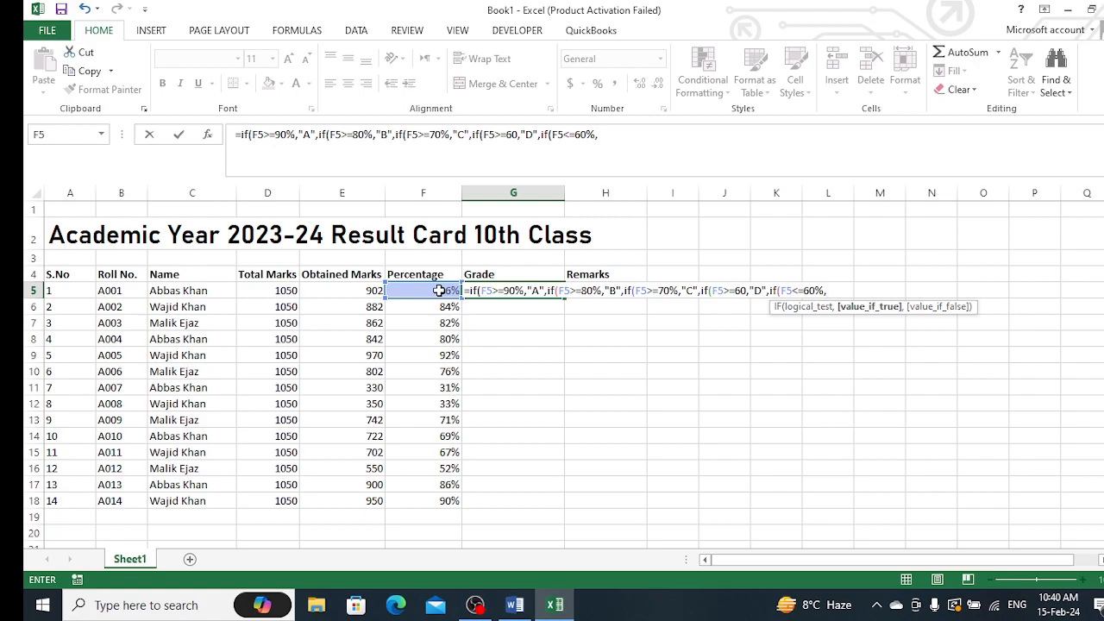
text("Pass","Fai)
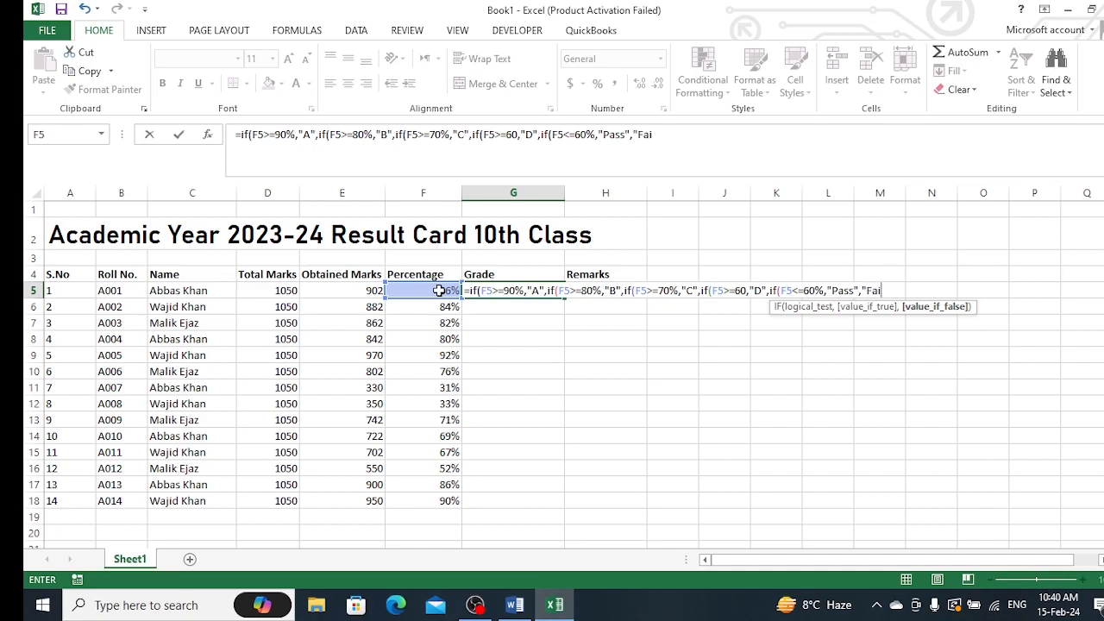
text(l")
Change the "D" threshold to 60%, close all five IF parentheses and enter the grade formula in G5
click(747, 290)
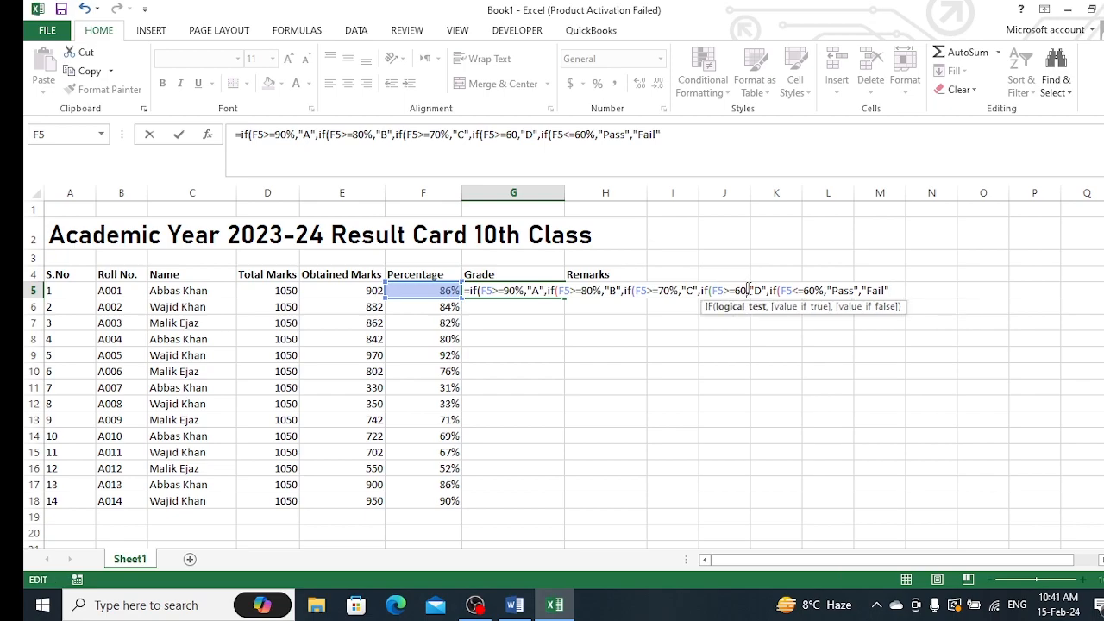
text(%)
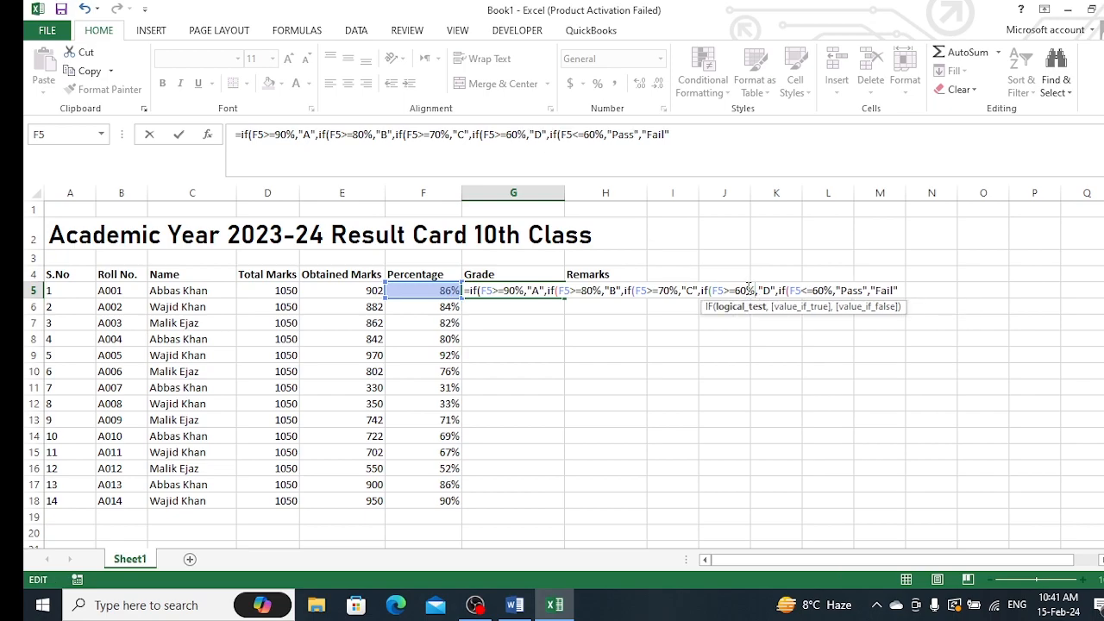
click(903, 290)
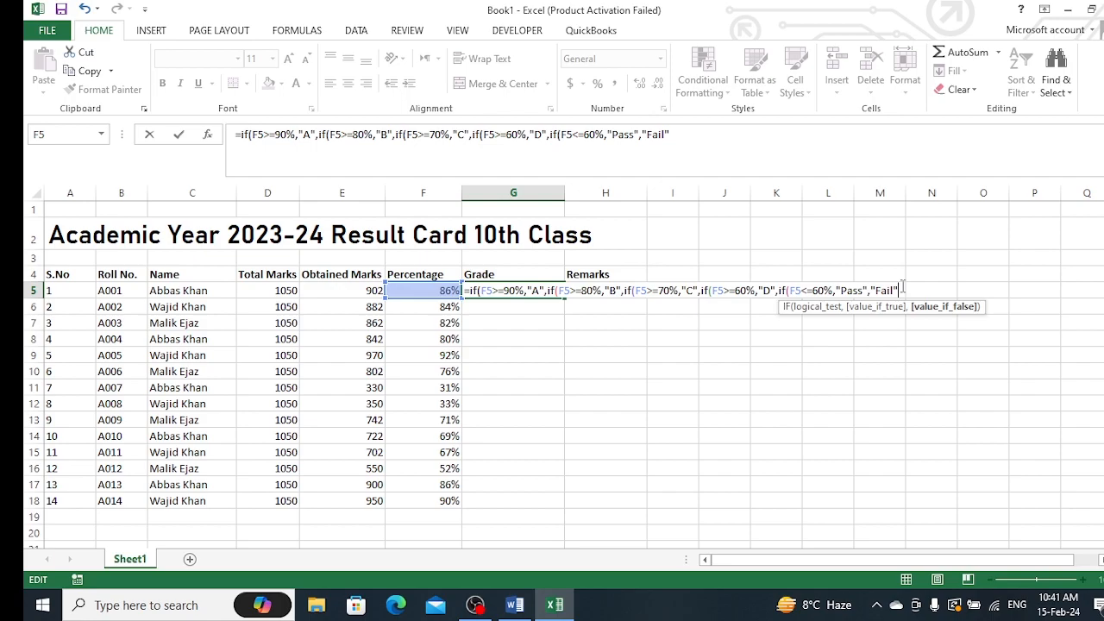
text()))
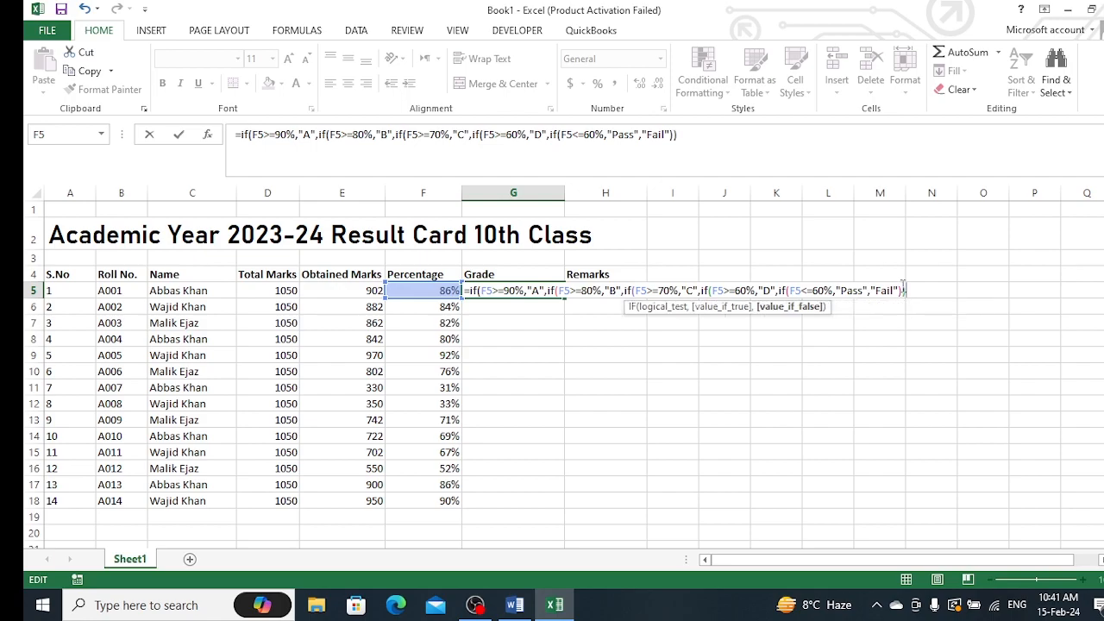
text())))
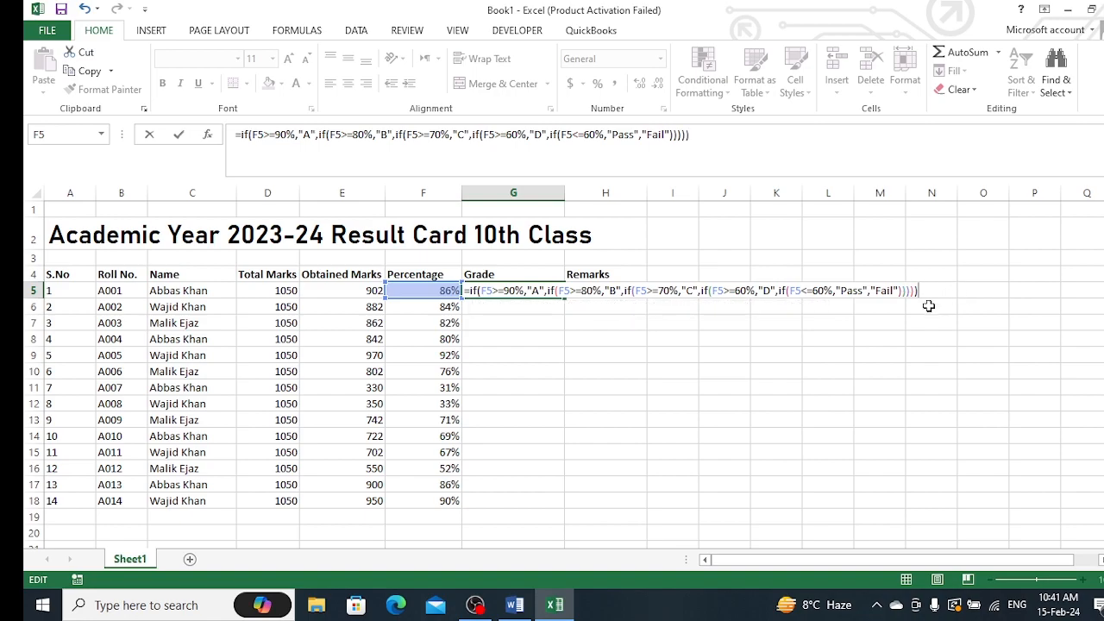
key(Return)
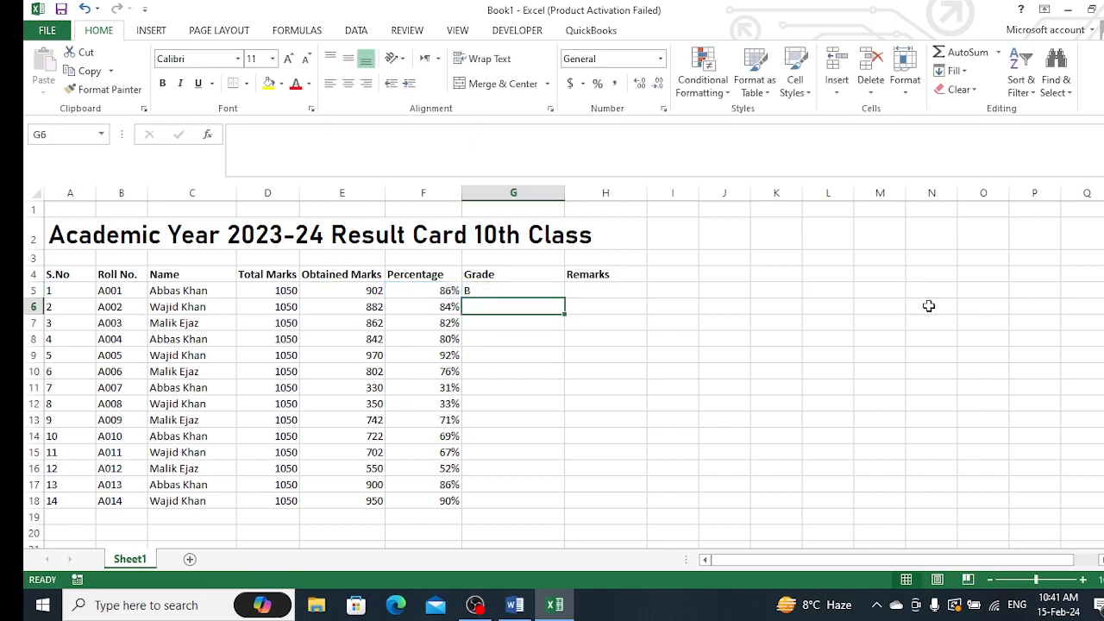
Fill the grade formula from G5 down through row 18
click(526, 291)
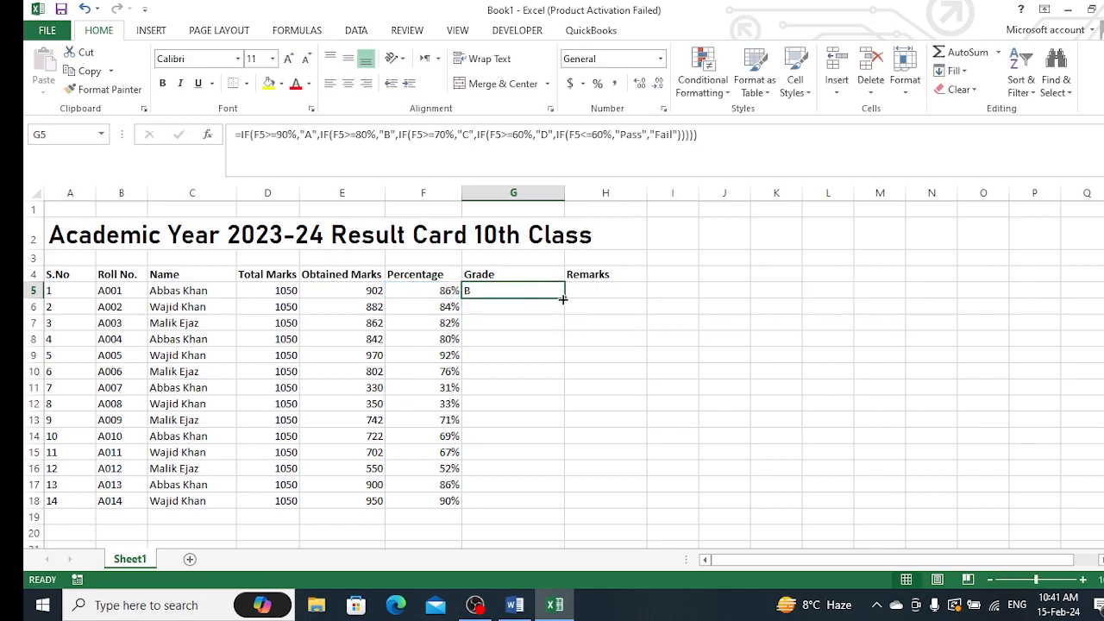
double_click(562, 299)
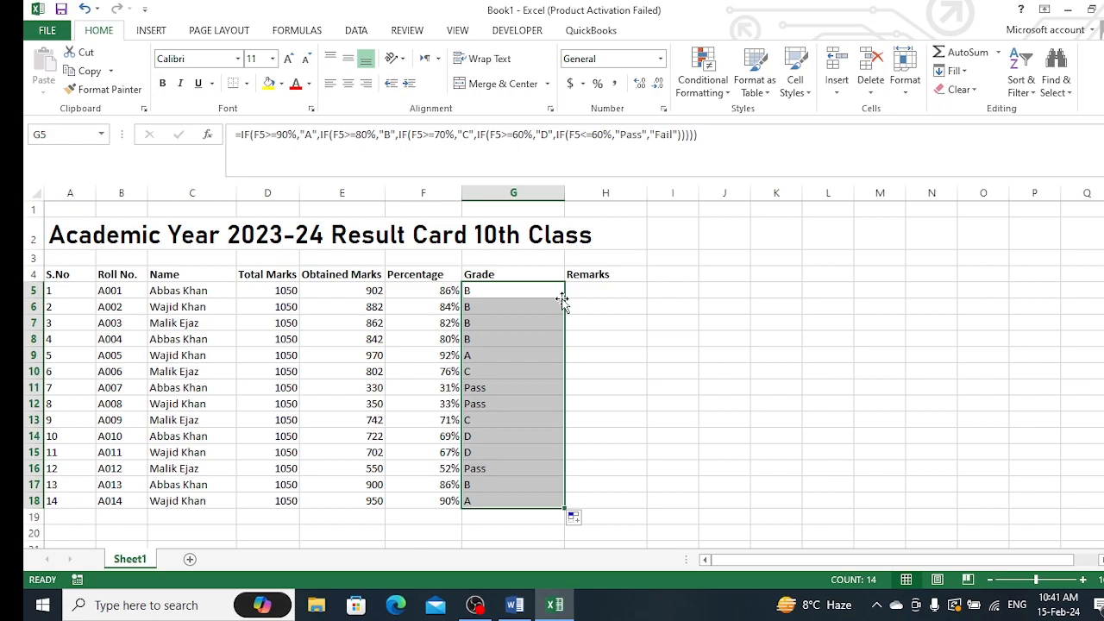
click(631, 326)
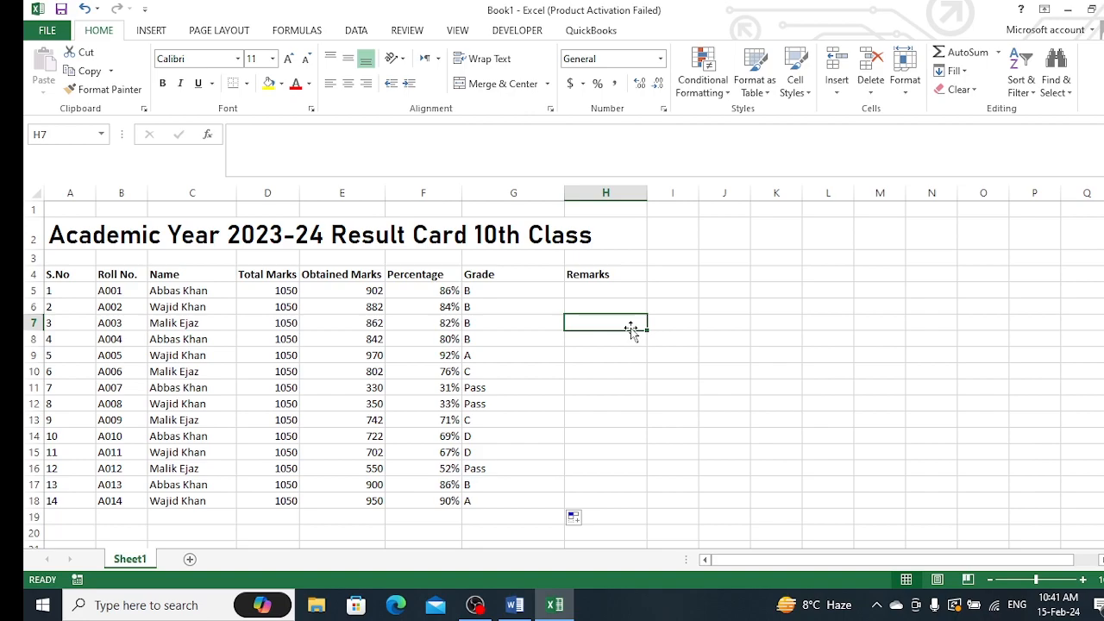
Inspect the grade formulas in G5 and G11
click(507, 288)
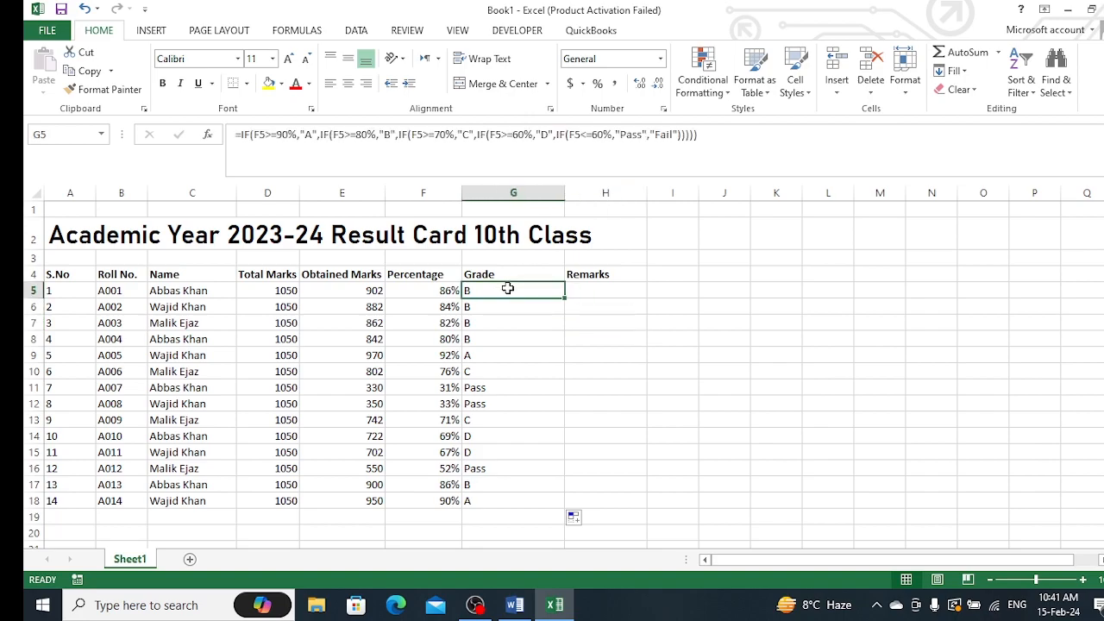
click(498, 388)
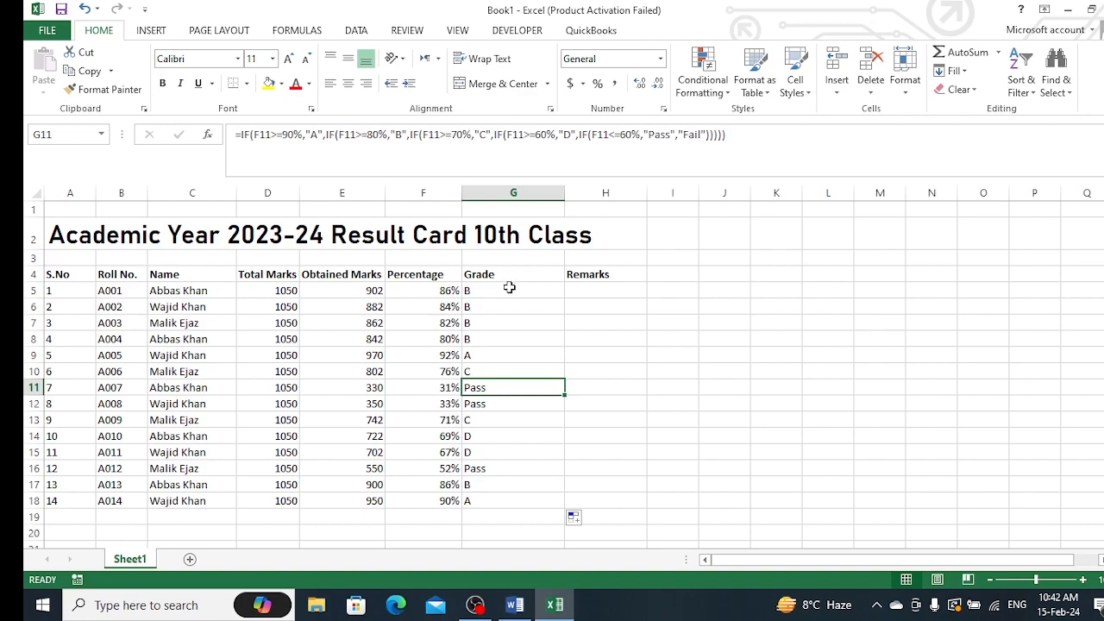
click(510, 287)
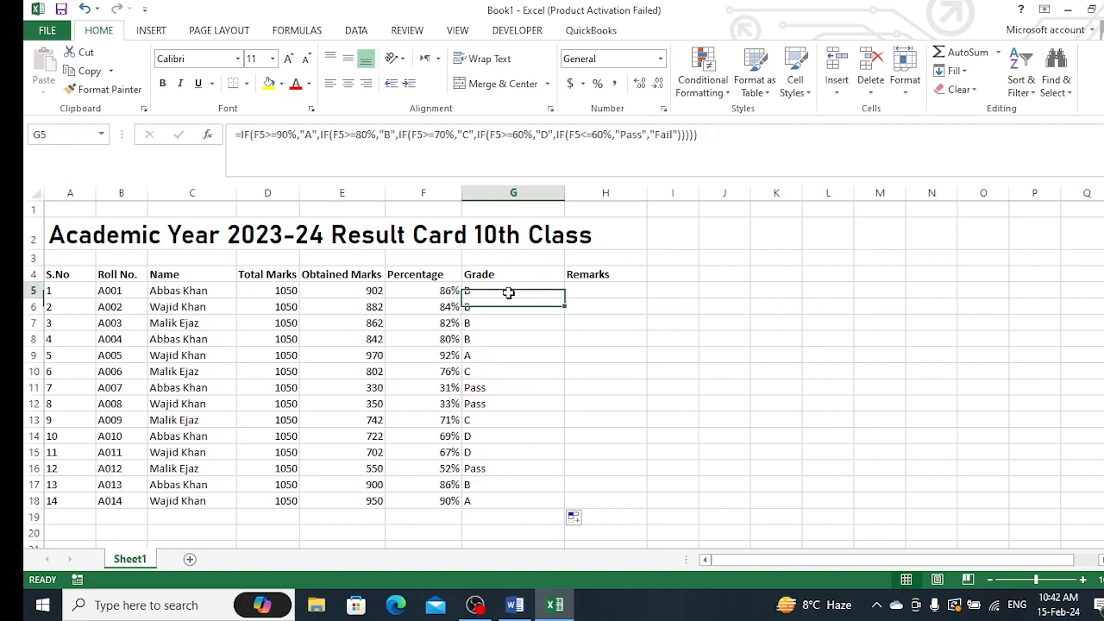
Change the last IF in the G5 grade formula to return "Fail" when F5 is at most 60%, and refill it down through row 18
click(643, 131)
key(BackSpace)
key(BackSpace)
key(BackSpace)
key(BackSpace)
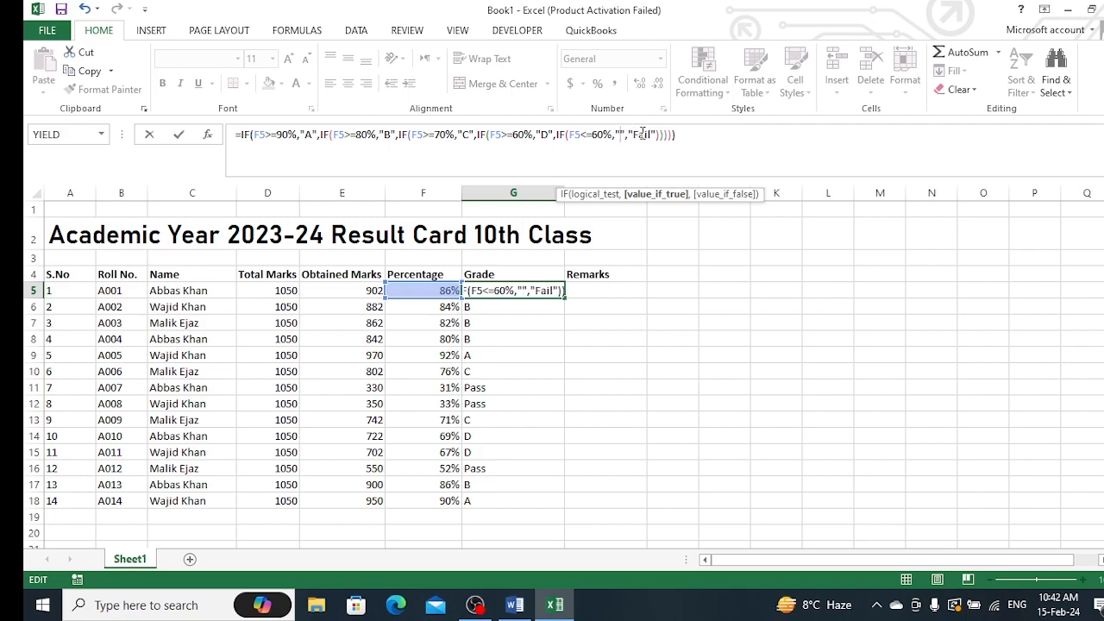
key(BackSpace)
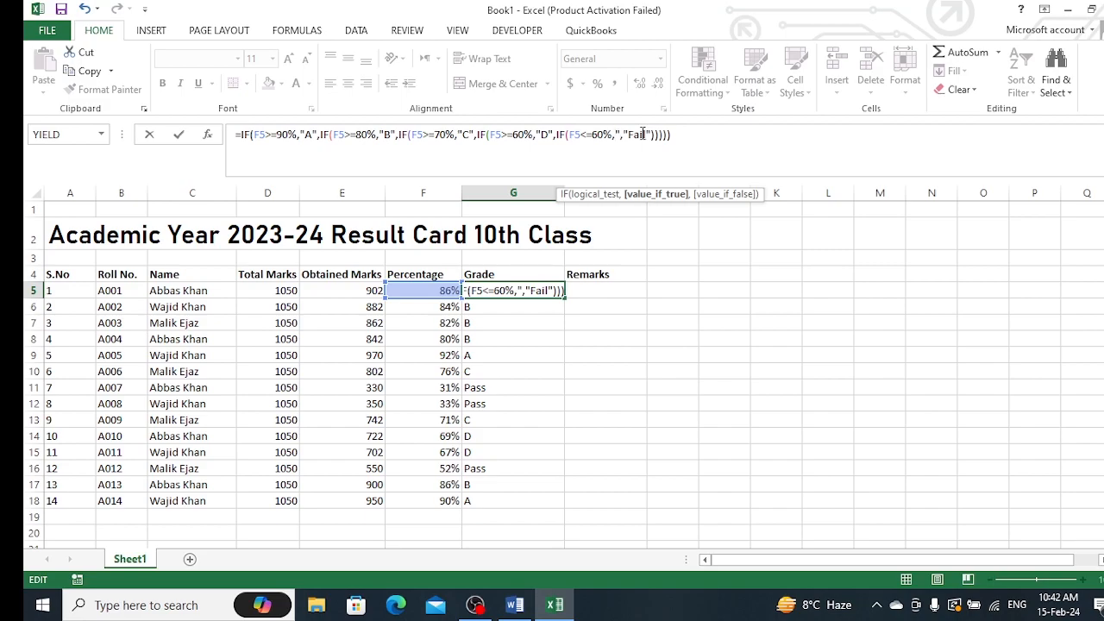
key(Delete)
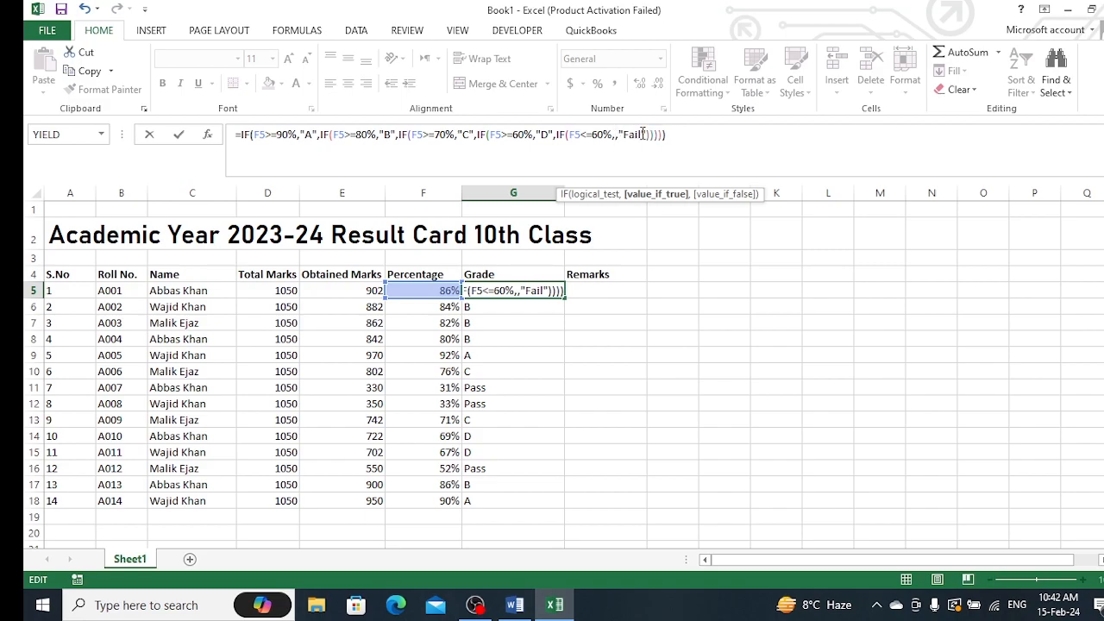
key(Delete)
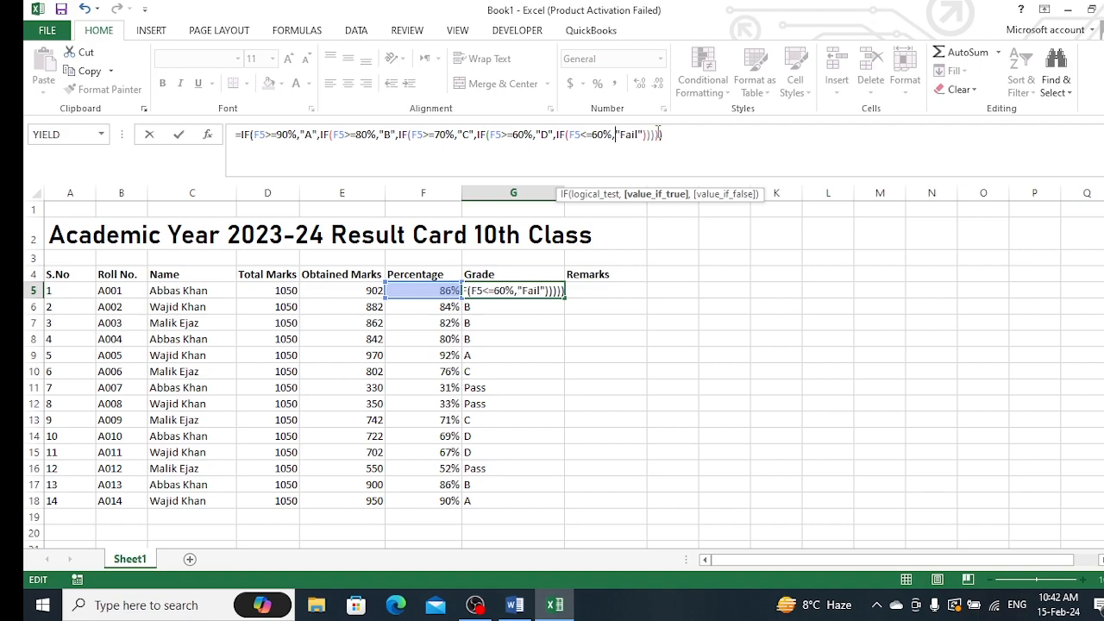
click(674, 134)
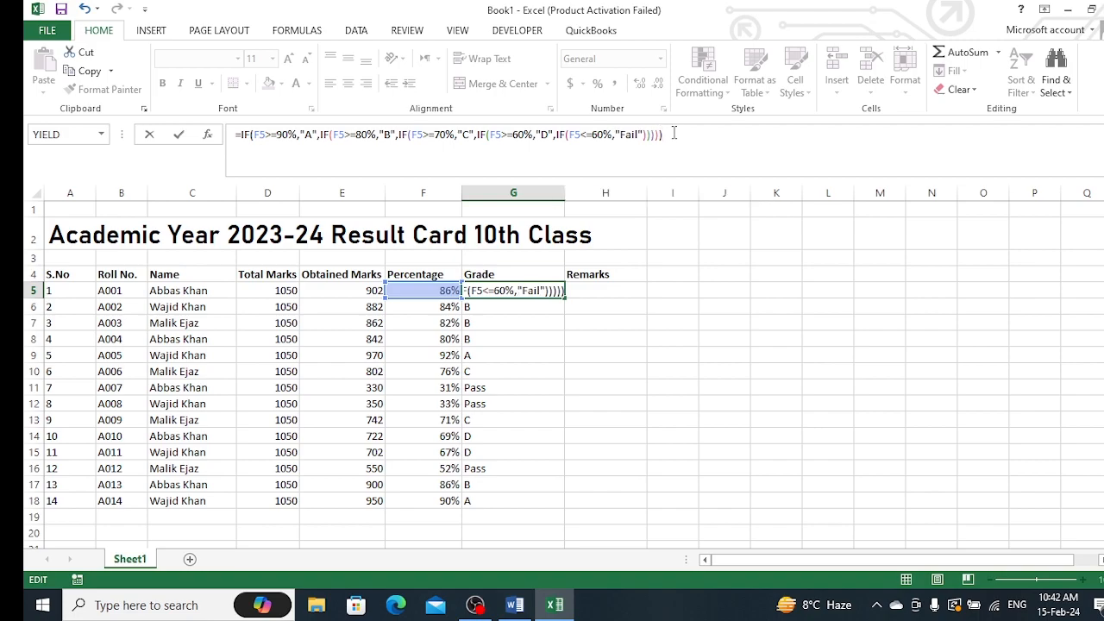
key(Return)
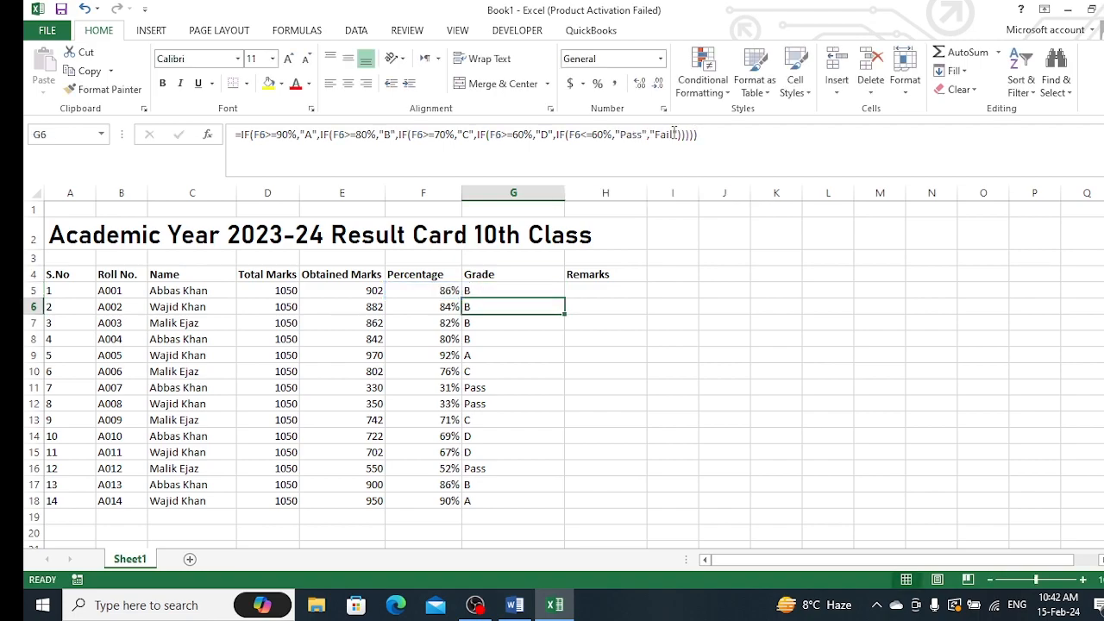
click(547, 290)
double_click(564, 297)
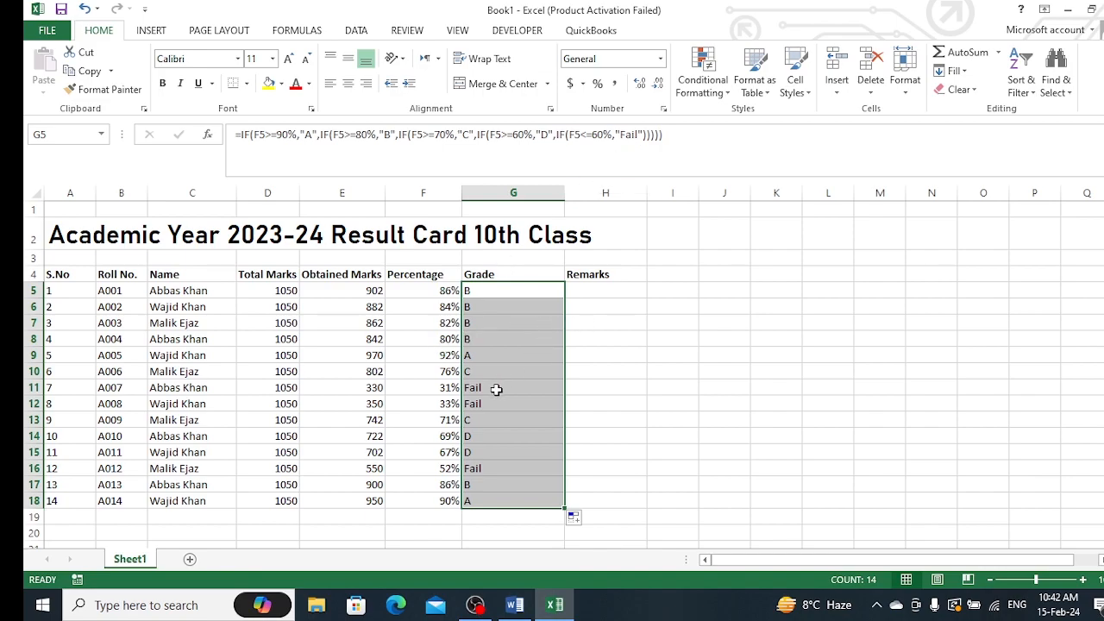
Review the grading scale in the Word document and return to the workbook
click(515, 604)
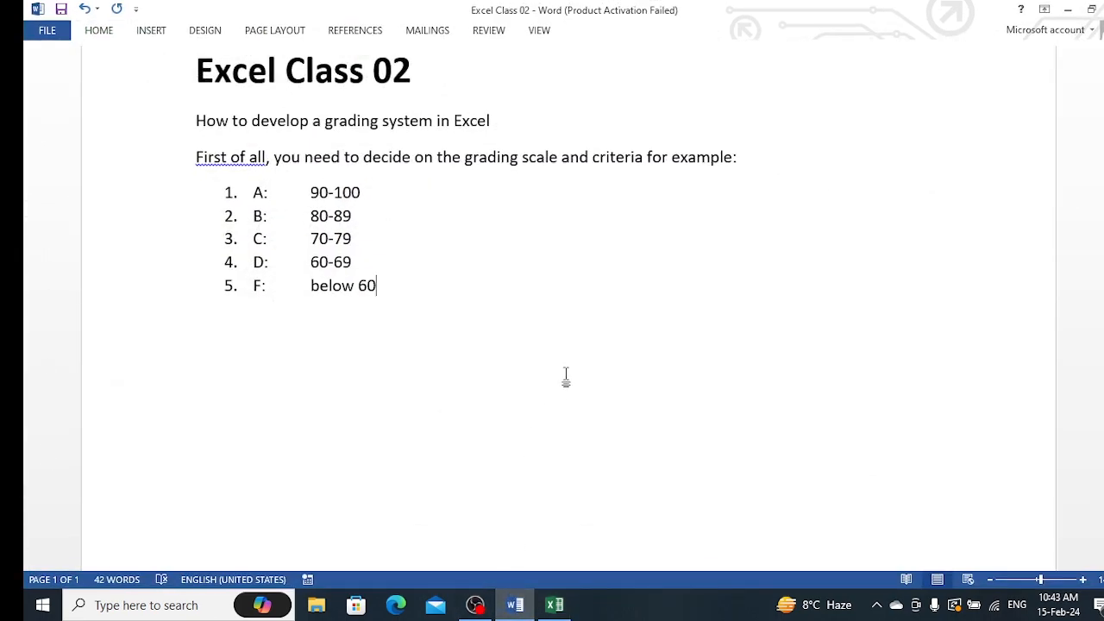
click(555, 608)
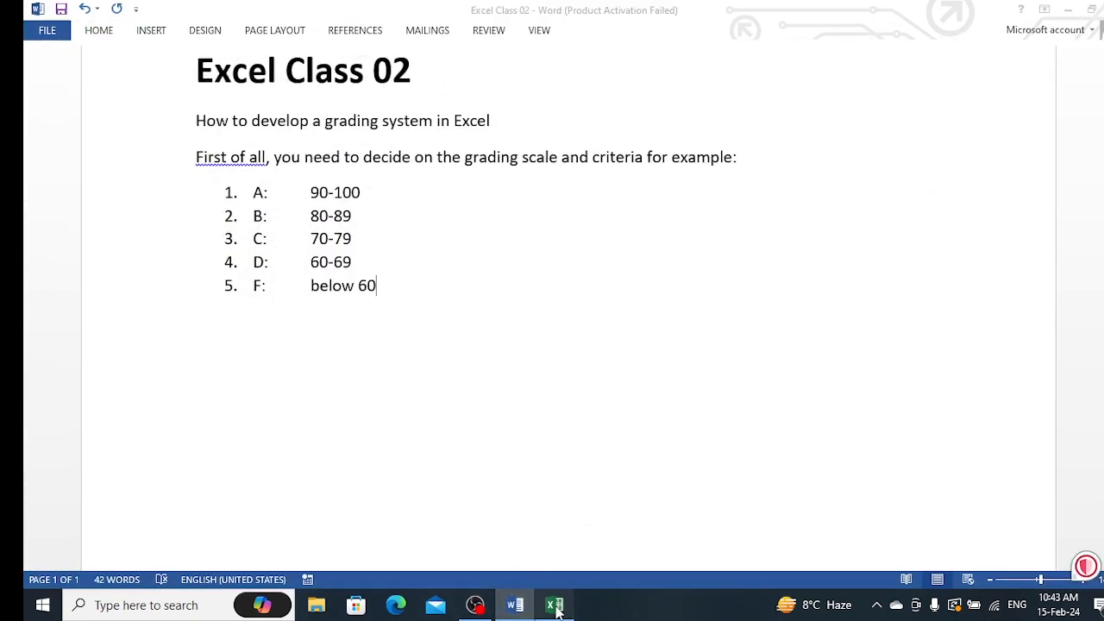
Start an IF(OR()) formula in H5 testing whether G5 equals "A", "B", "C" or "D"
click(612, 292)
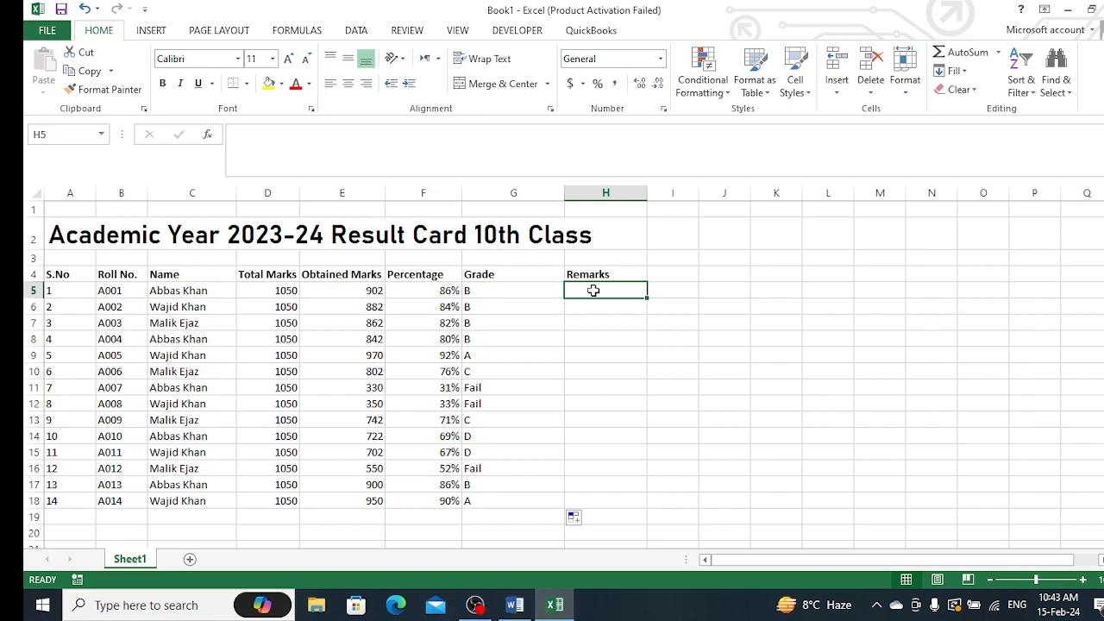
text(=)
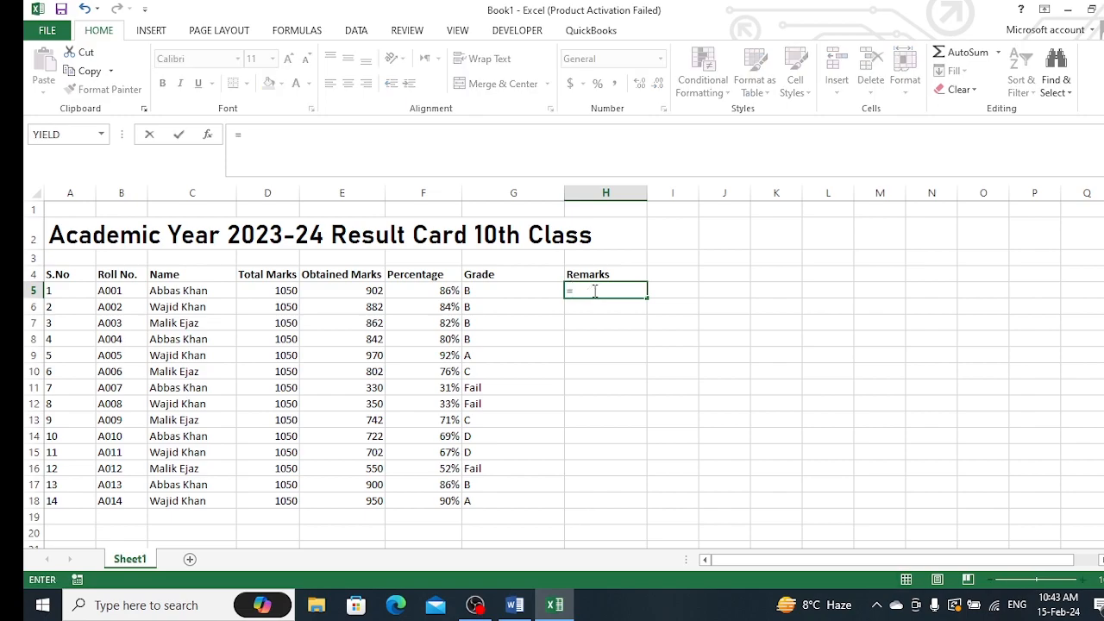
text(if)
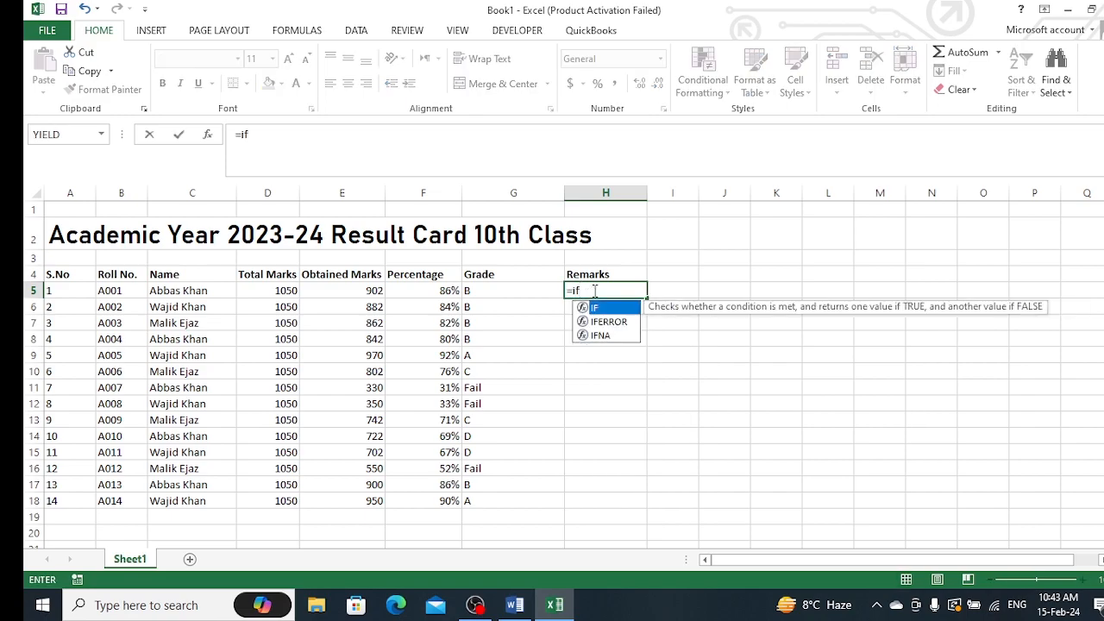
text((o)
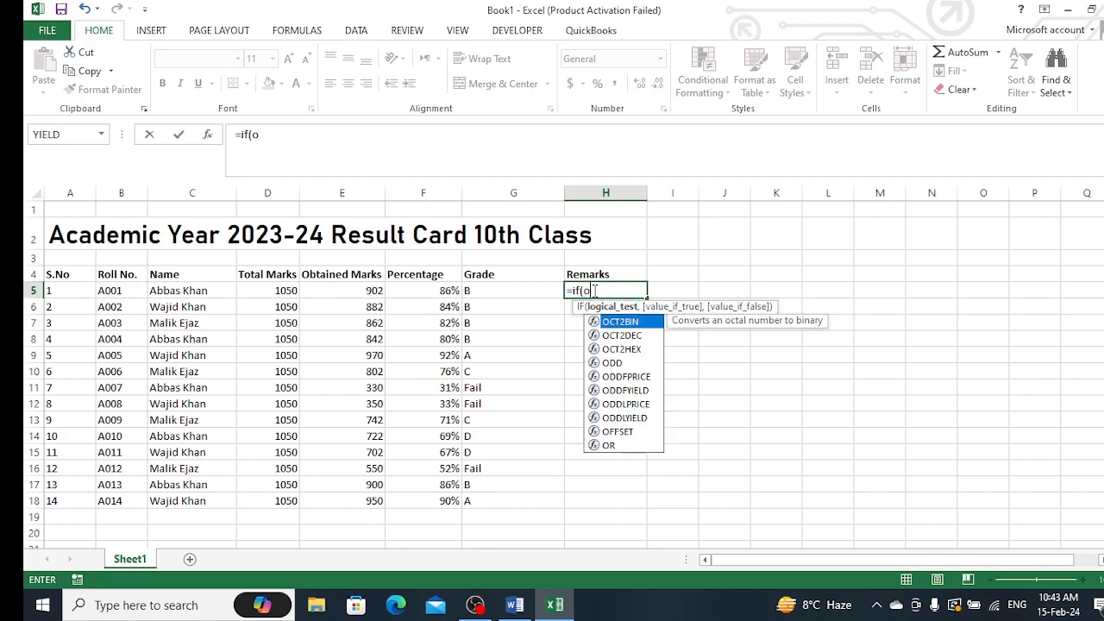
text(r()
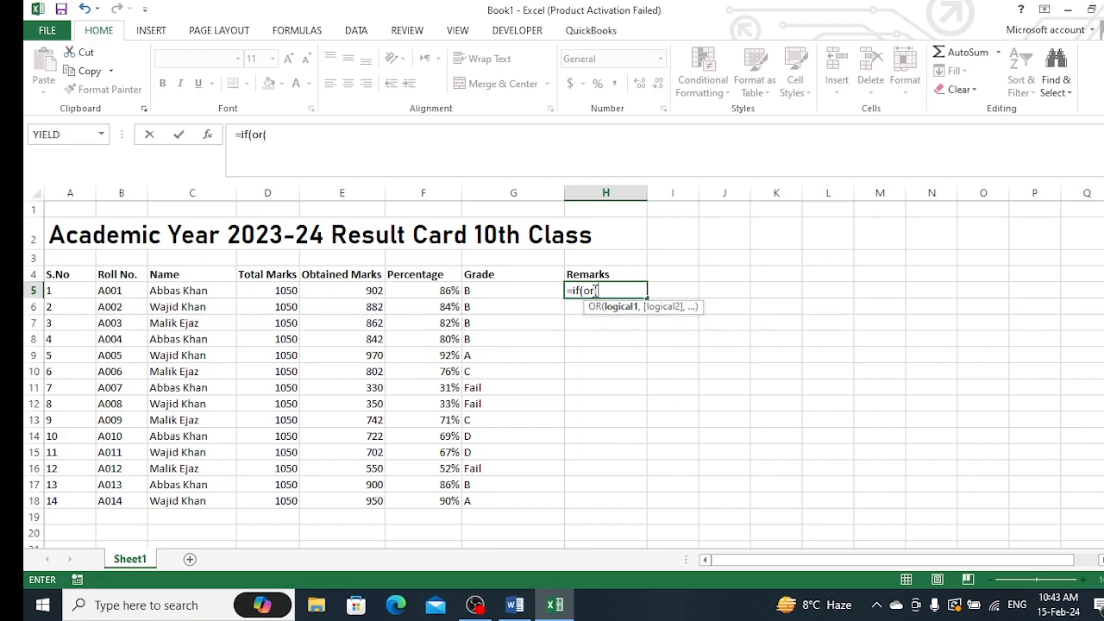
click(539, 292)
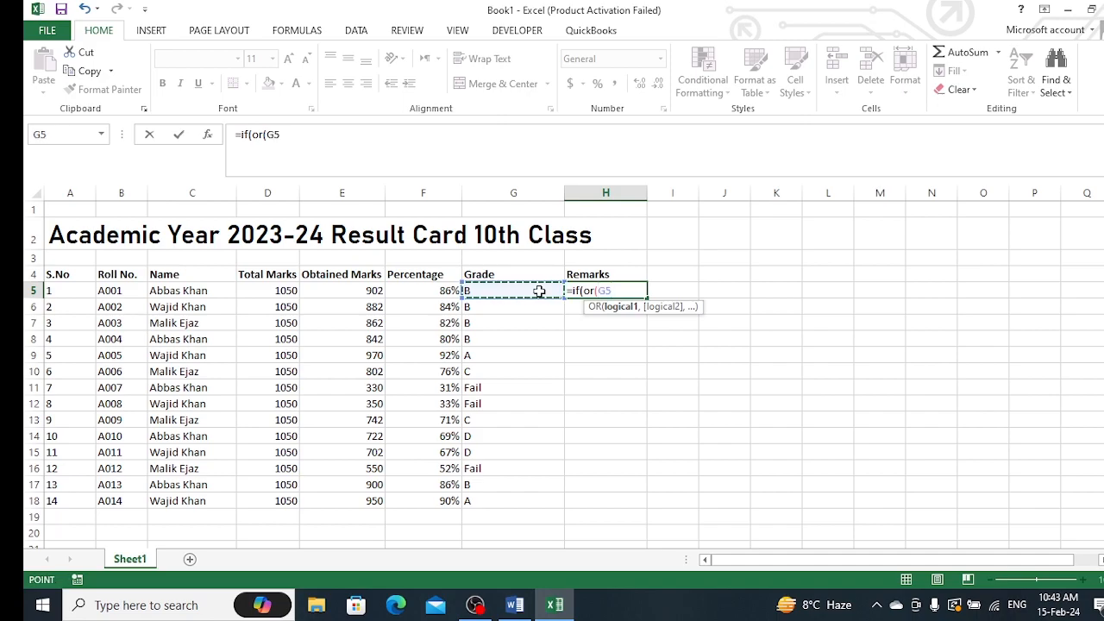
text(="A)
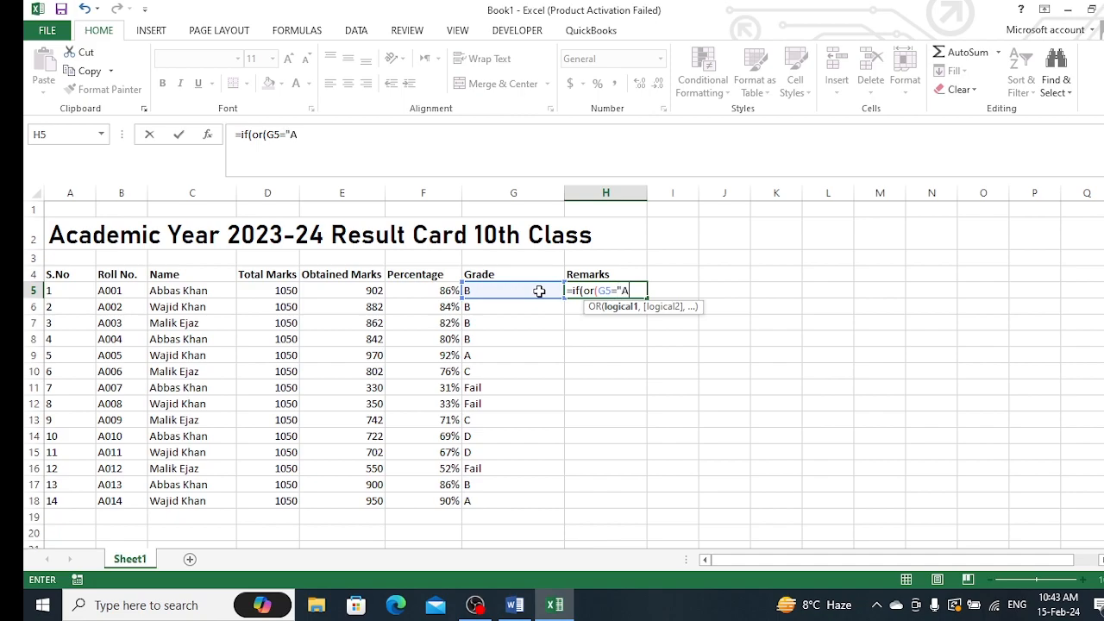
text(",)
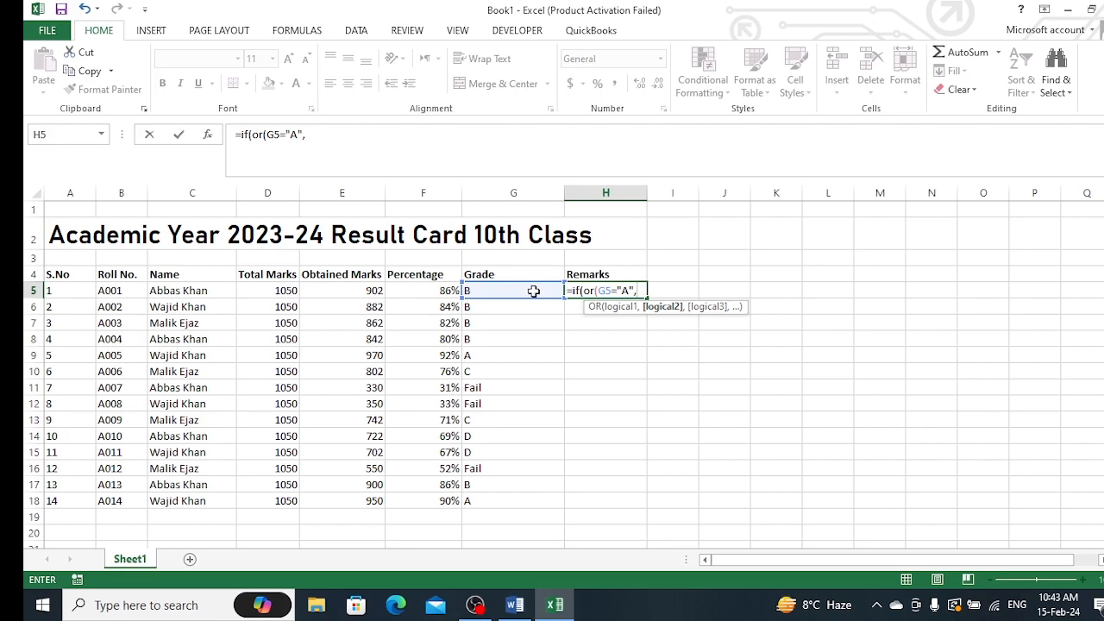
click(525, 291)
text(=)
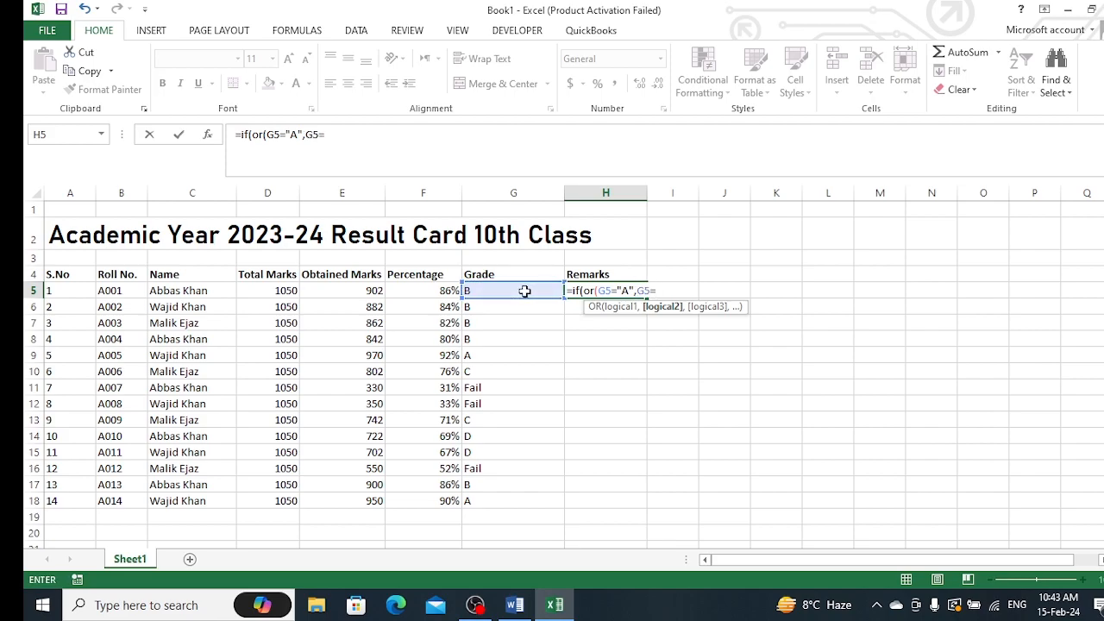
text("B",)
click(524, 292)
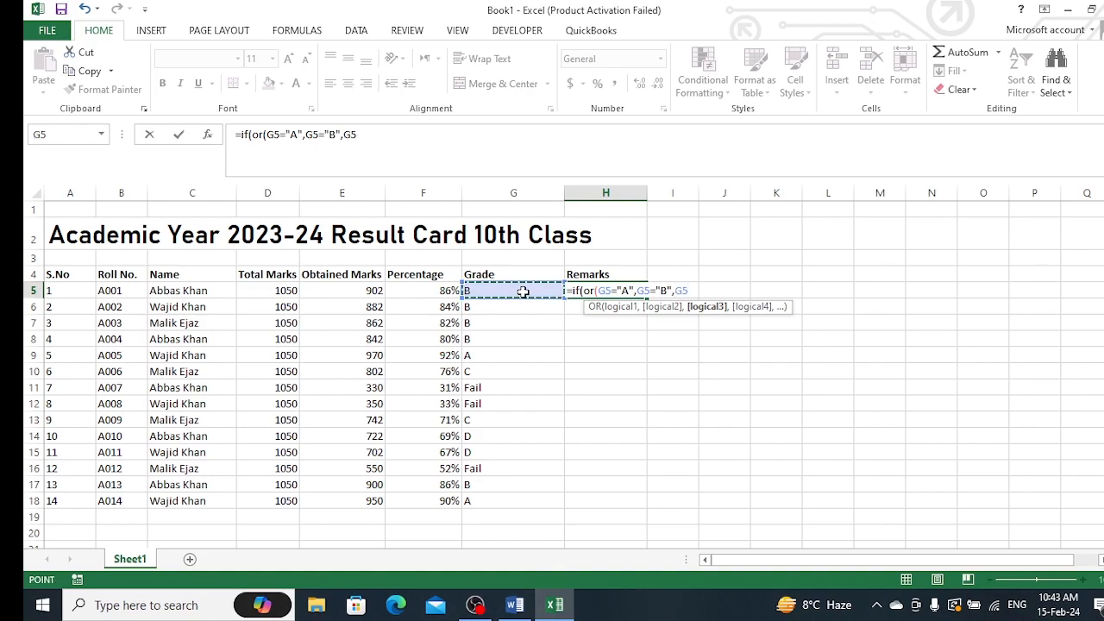
text(="C)
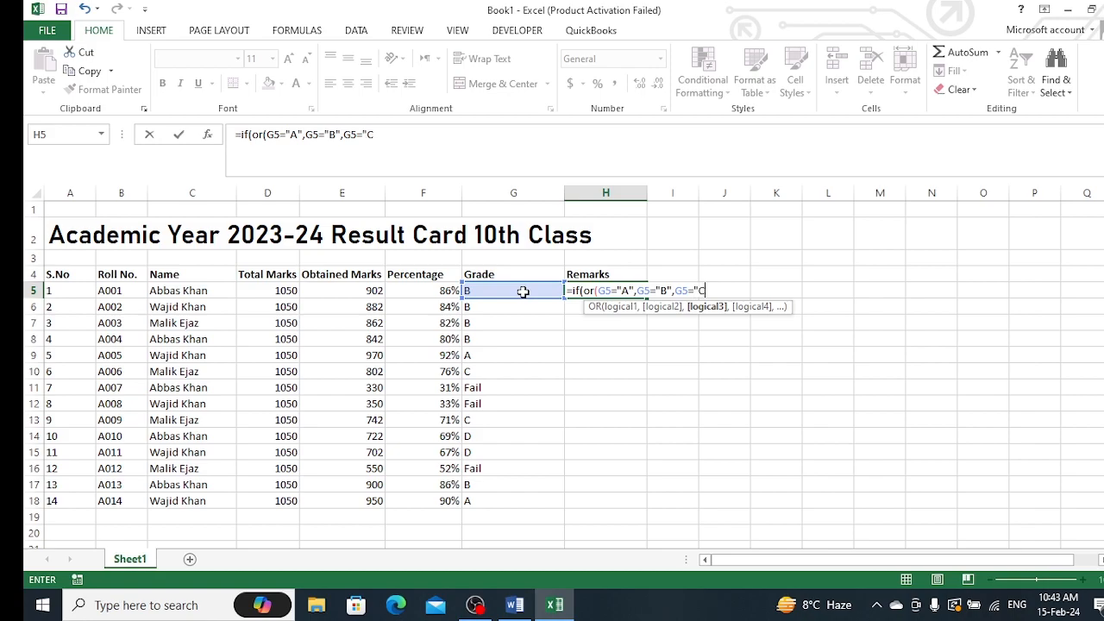
text(",)
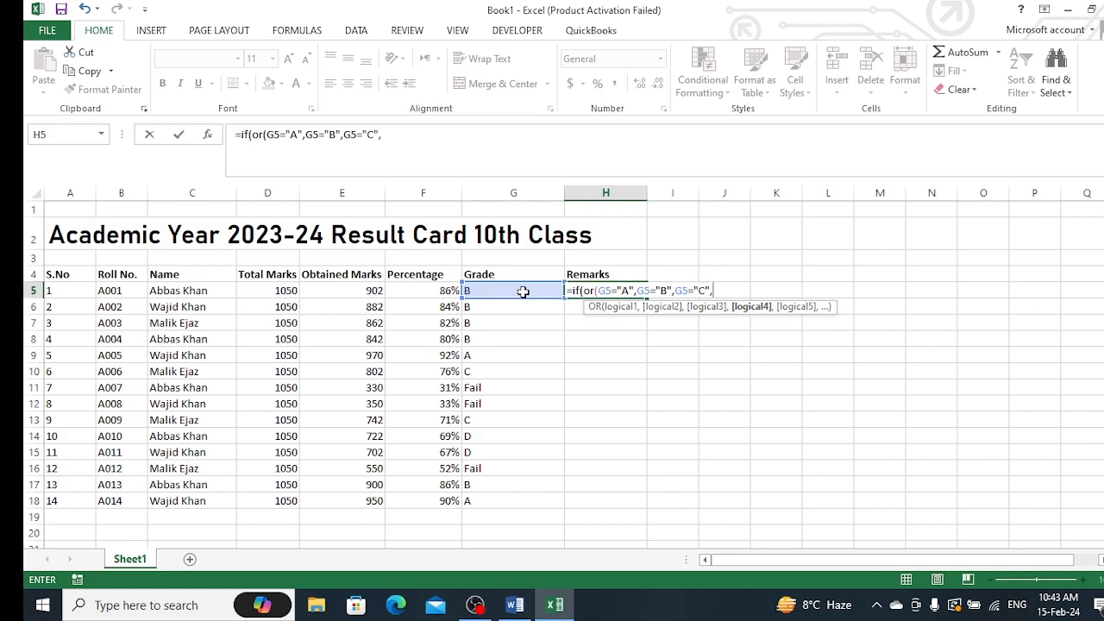
click(523, 292)
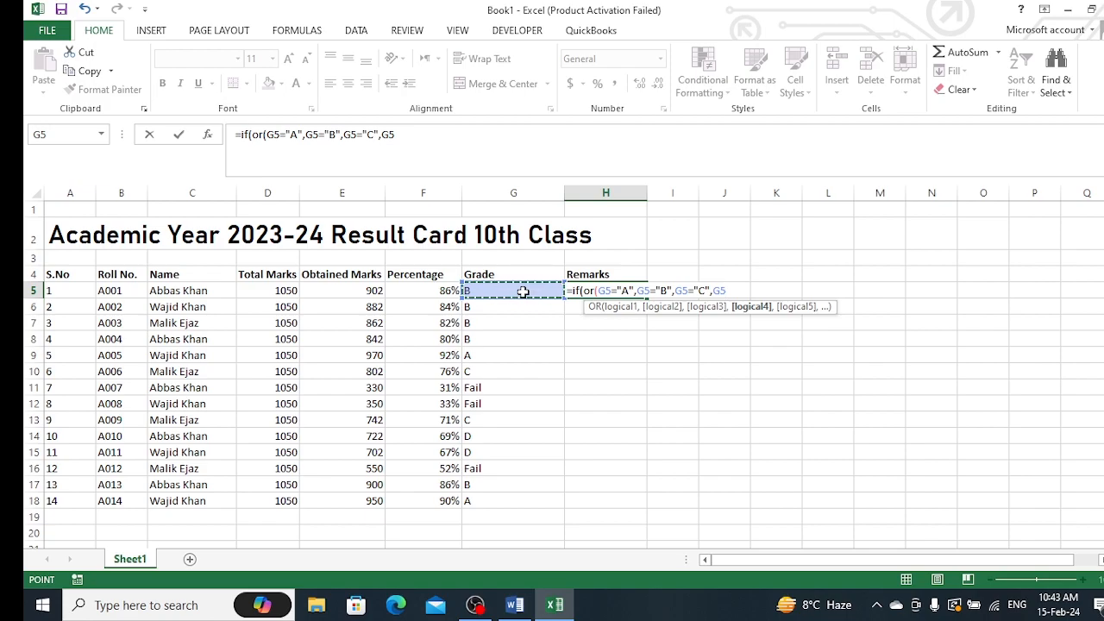
text(="D)
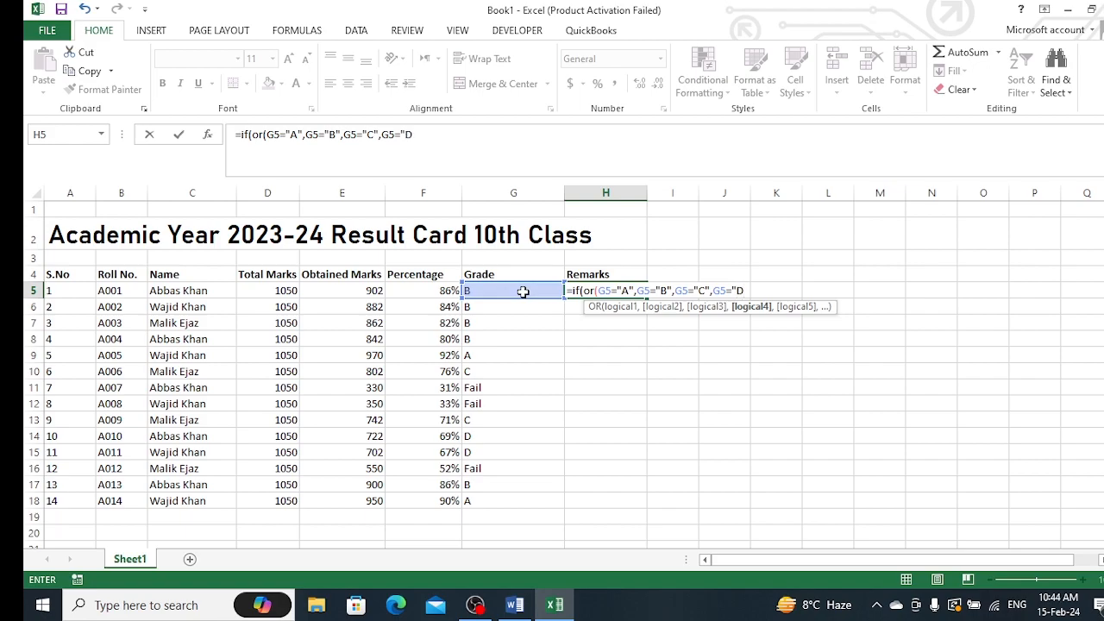
text("),)
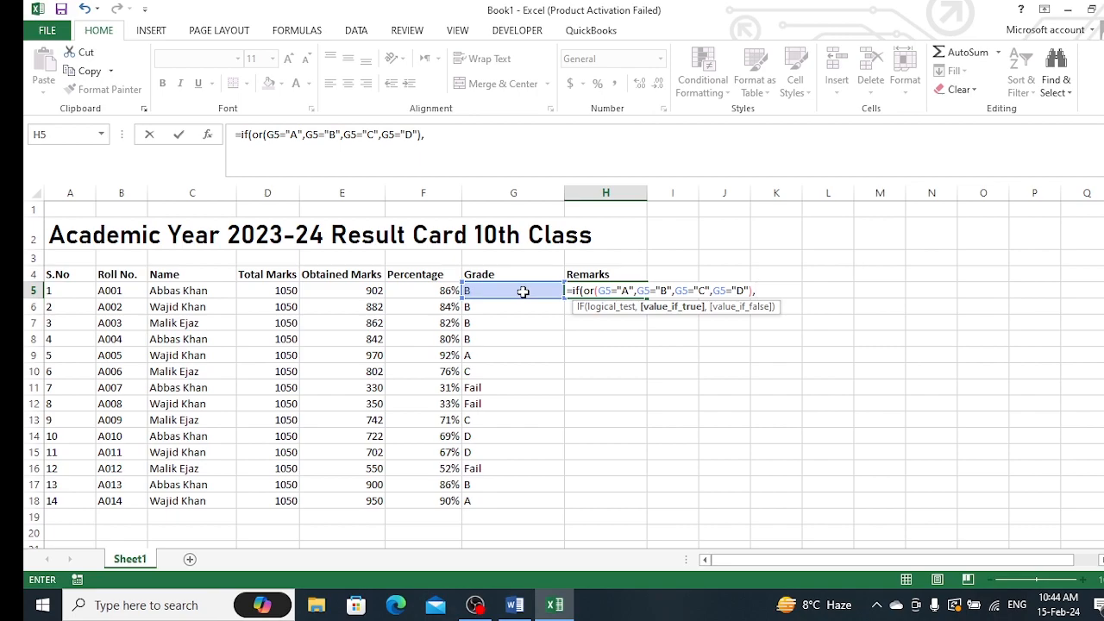
text("pass",)
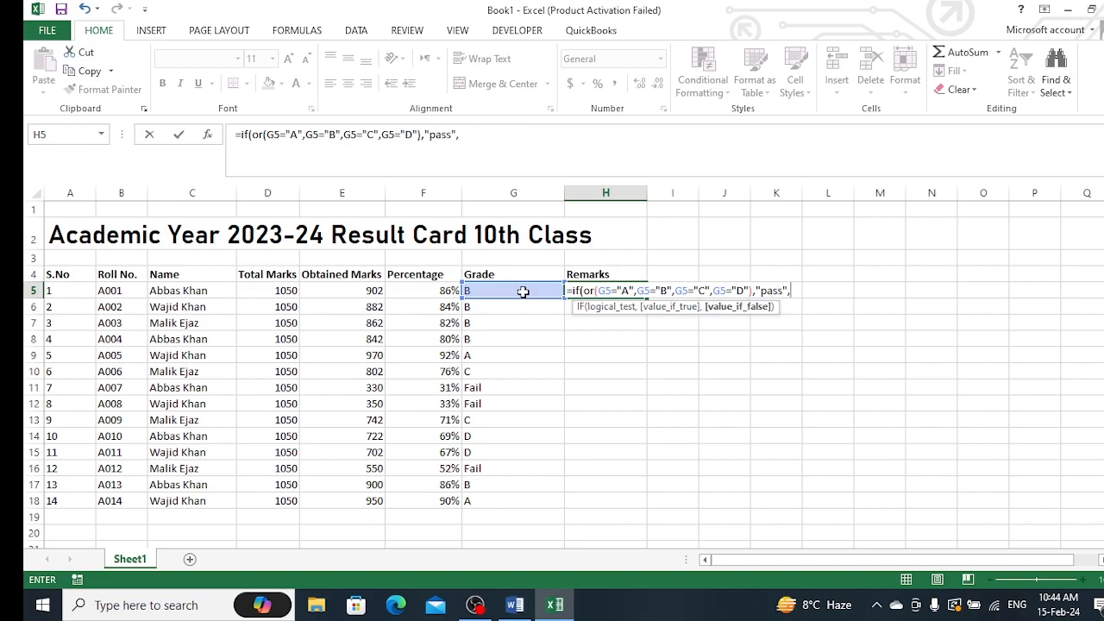
text("Fail"))
Complete the H5 remarks formula to return "pass" when true and "Fail" otherwise
key(Return)
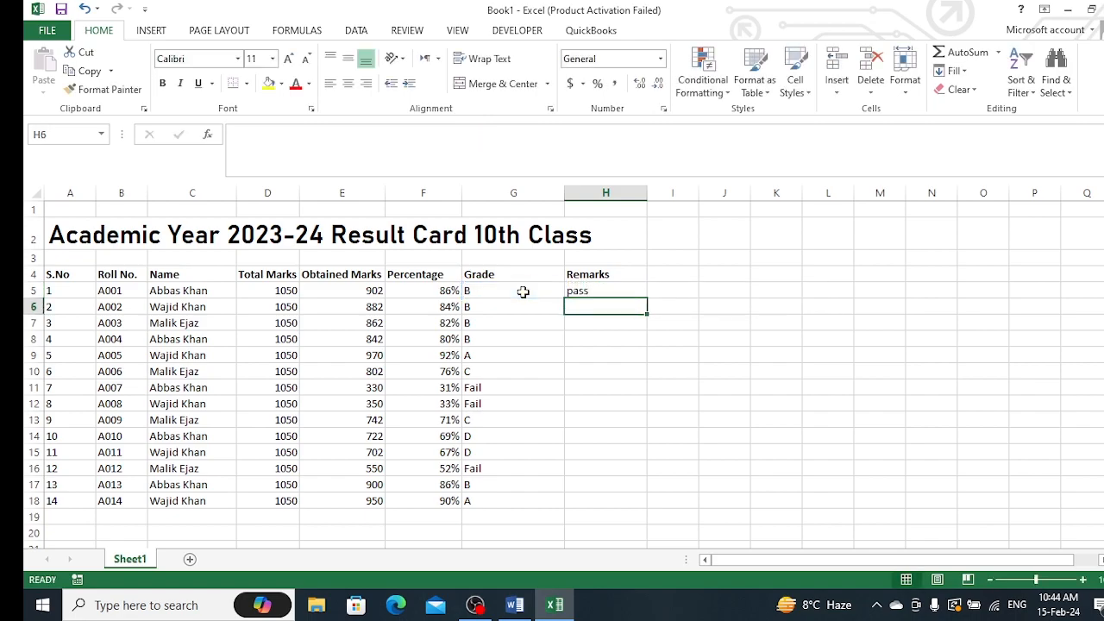
Fill the remarks formula from H5 down through row 18
click(601, 291)
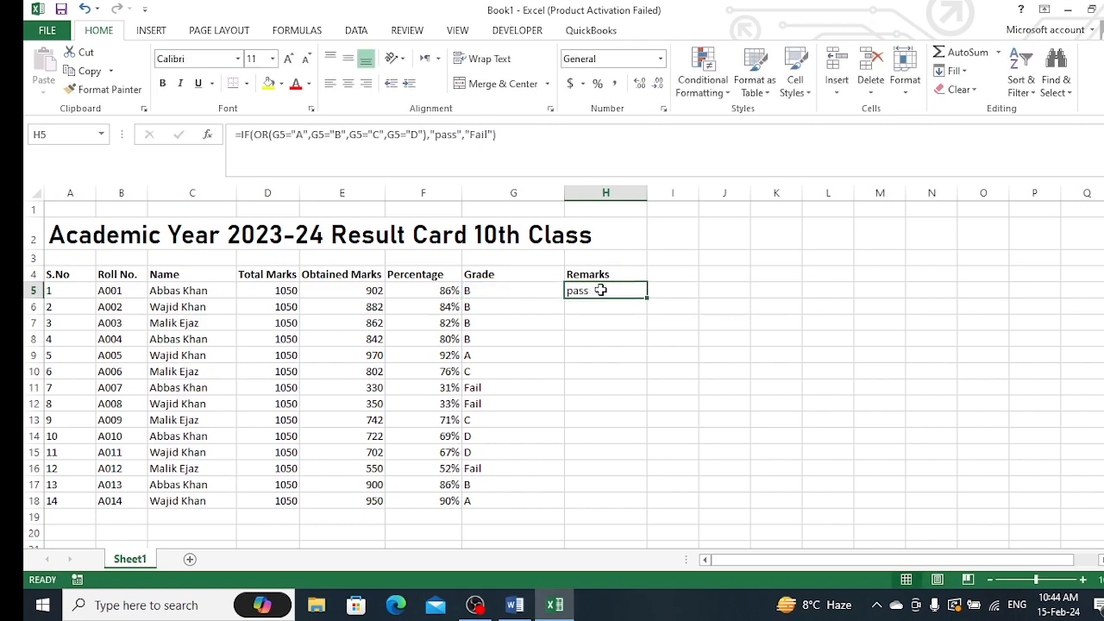
double_click(646, 297)
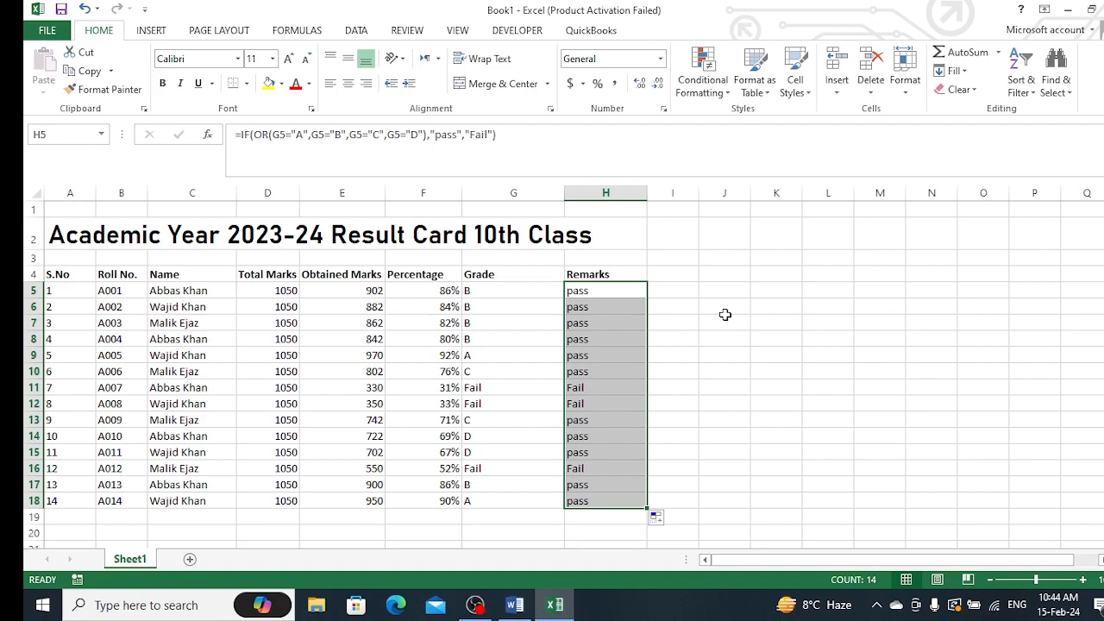
Narrow the Grade column to fit its contents
click(713, 257)
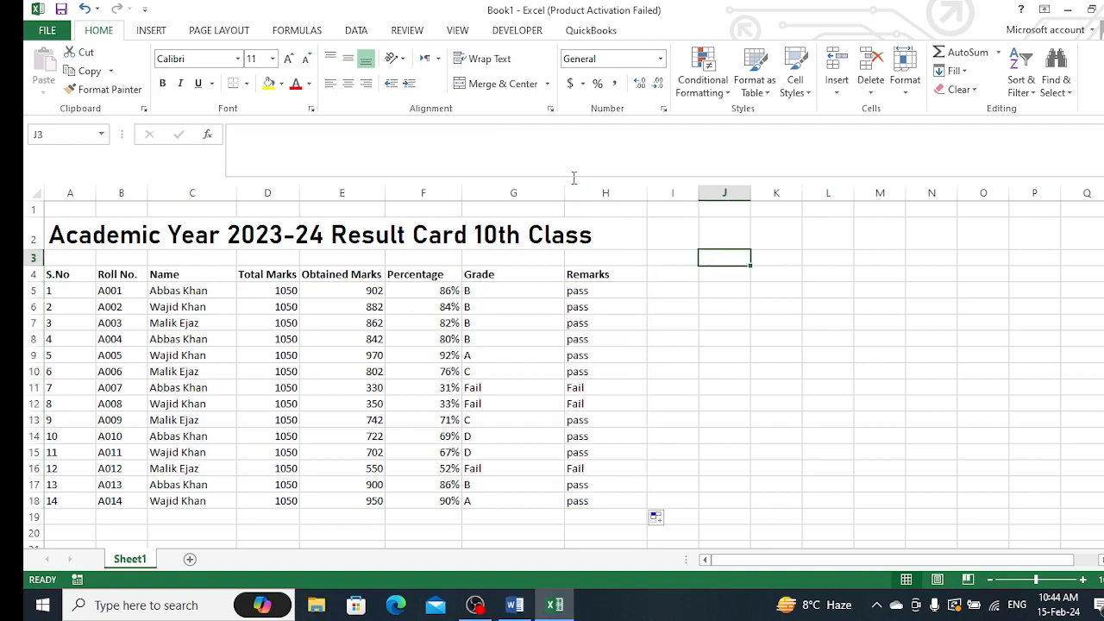
drag(566, 191, 529, 208)
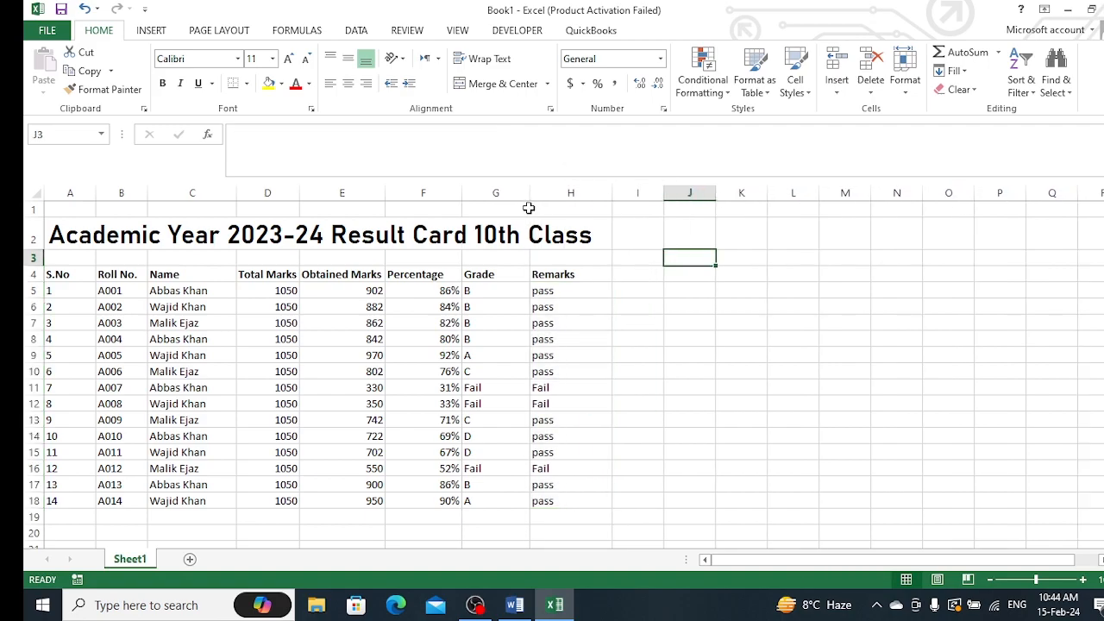